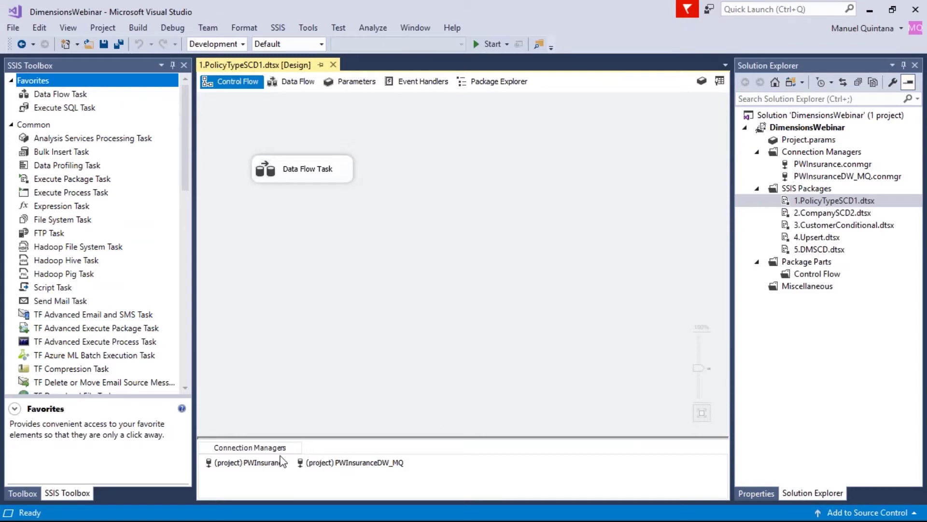
# - Switch to SQL Server Management Studio and examine the columns of dbo.DimPolicyType in the PWInsuranceDW_MQ database
pyautogui.hotkey('alt', 'Tab')
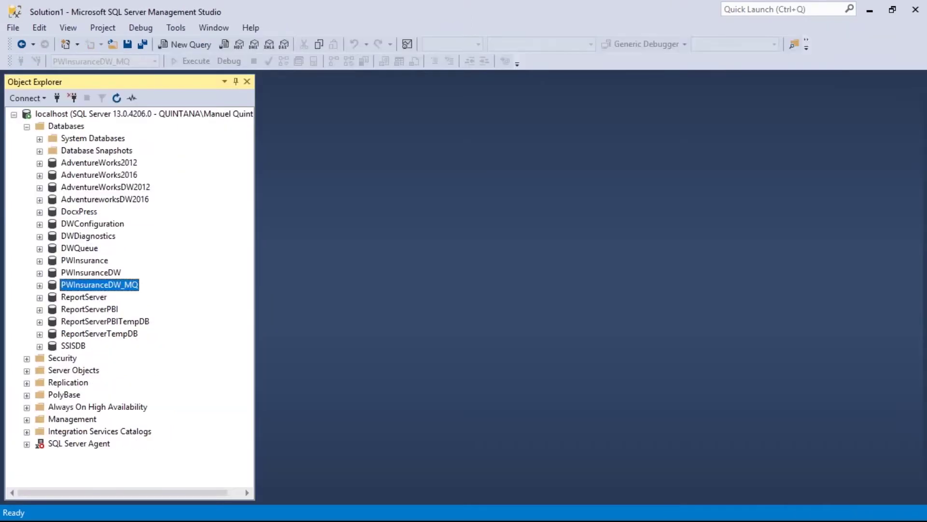
pyautogui.click(40, 261)
pyautogui.click(39, 261)
pyautogui.click(40, 286)
pyautogui.click(53, 310)
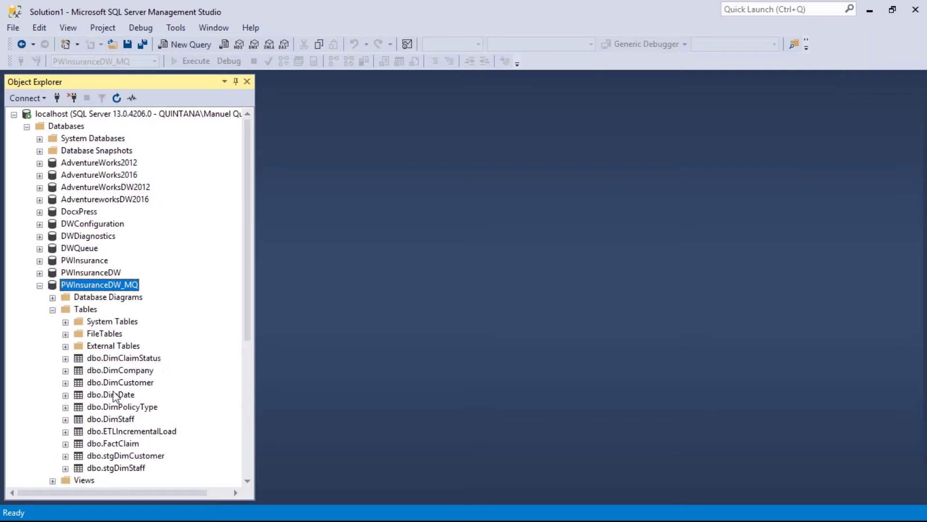
pyautogui.click(65, 407)
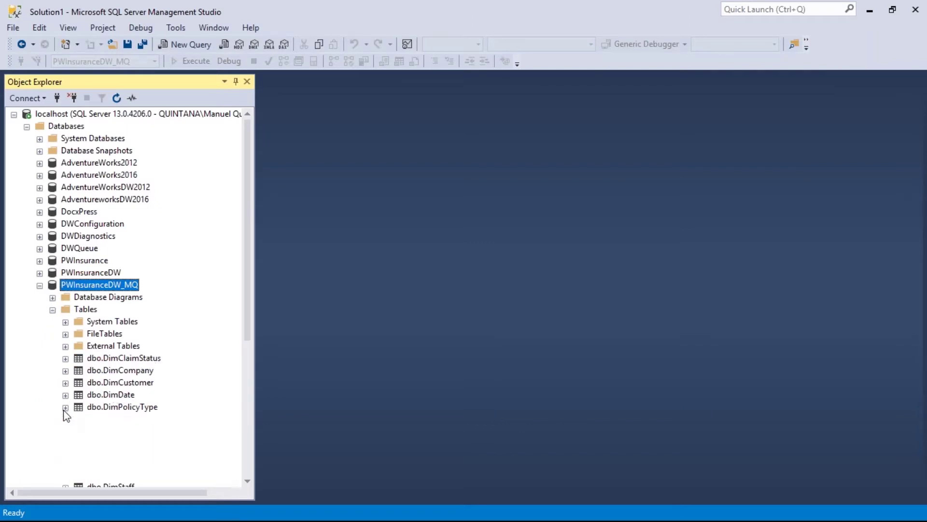
pyautogui.click(78, 419)
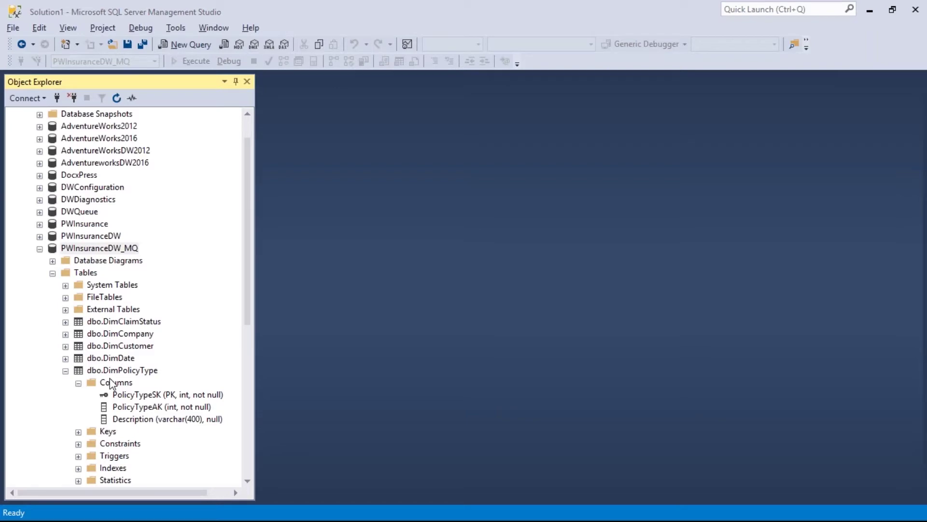
# - Switch back to Visual Studio and add an OLE DB Source inside the Data Flow Task
pyautogui.hotkey('alt', 'Tab')
pyautogui.doubleClick(339, 179)
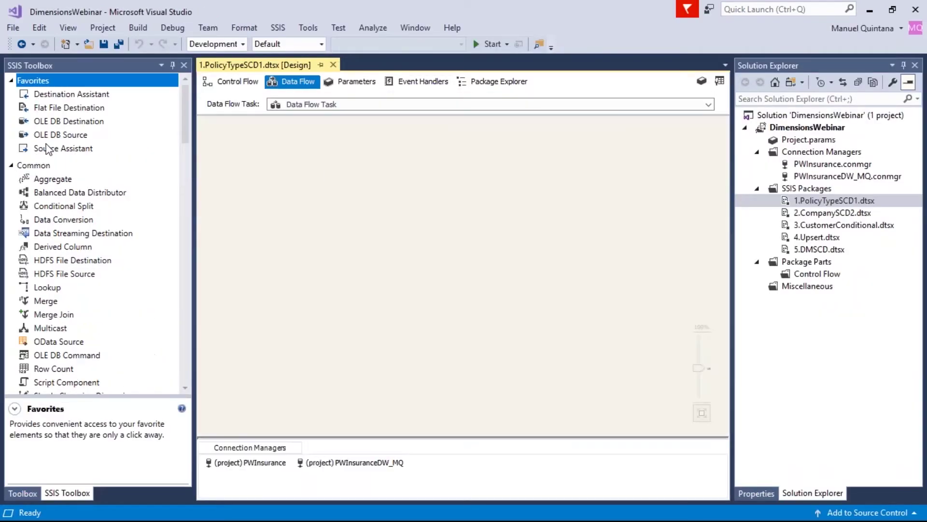
pyautogui.click(50, 138)
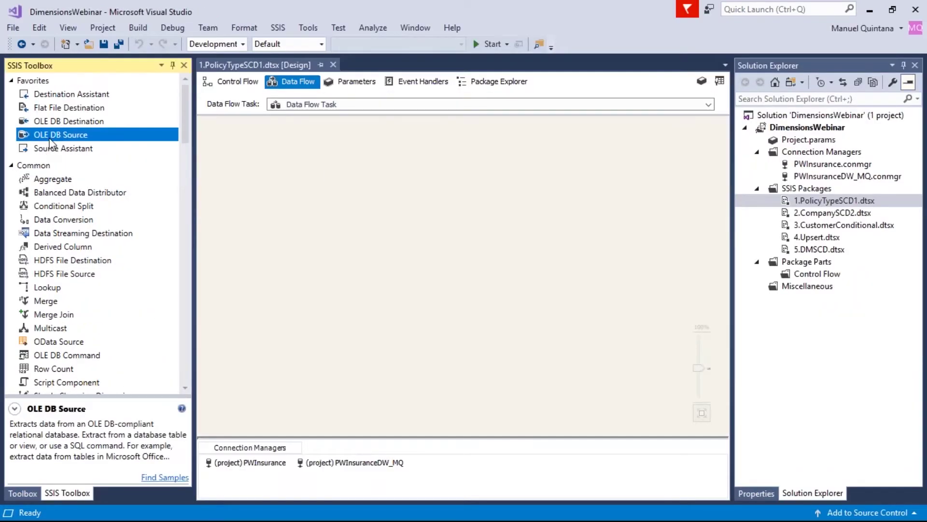
pyautogui.moveTo(50, 142); pyautogui.dragTo(252, 161)
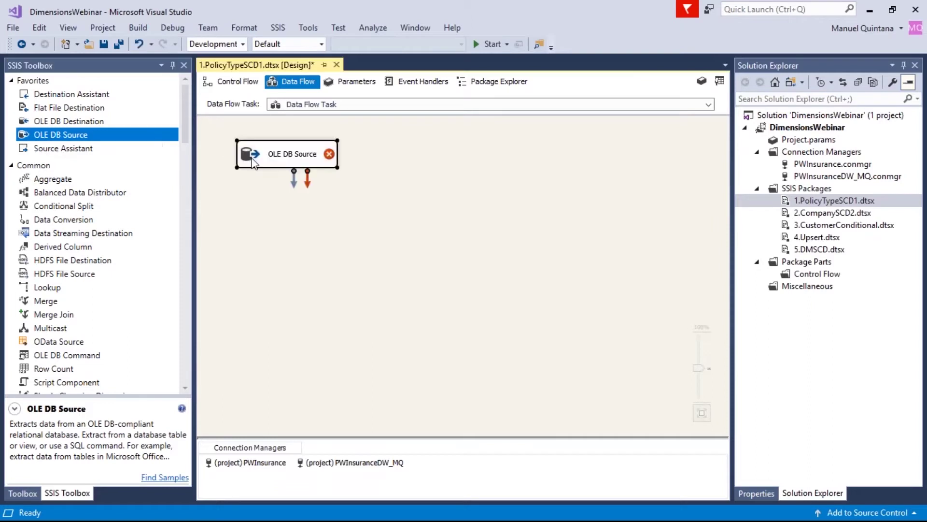
# - Set the OLE DB Source to SQL command access and load its query from "Module 2A - PolicyType Source Query.sql" in the PolicyType folder
pyautogui.doubleClick(252, 161)
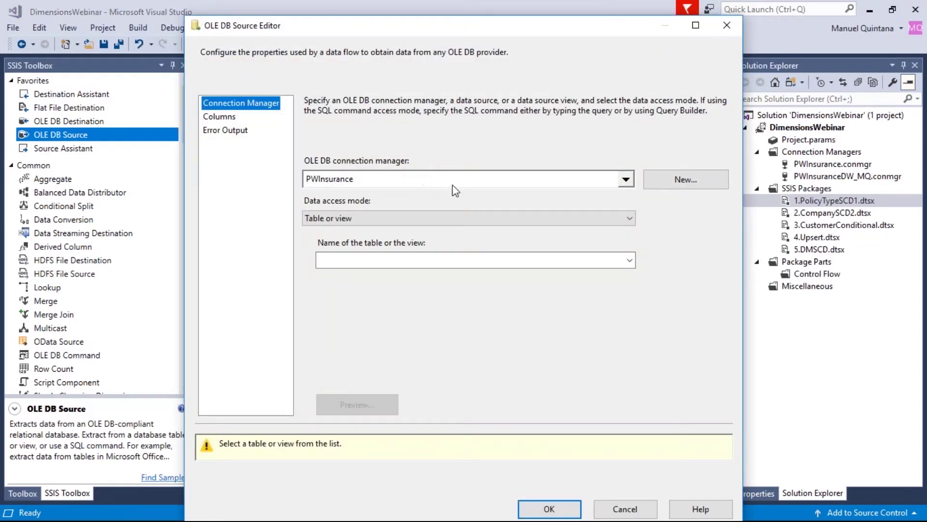
pyautogui.click(447, 218)
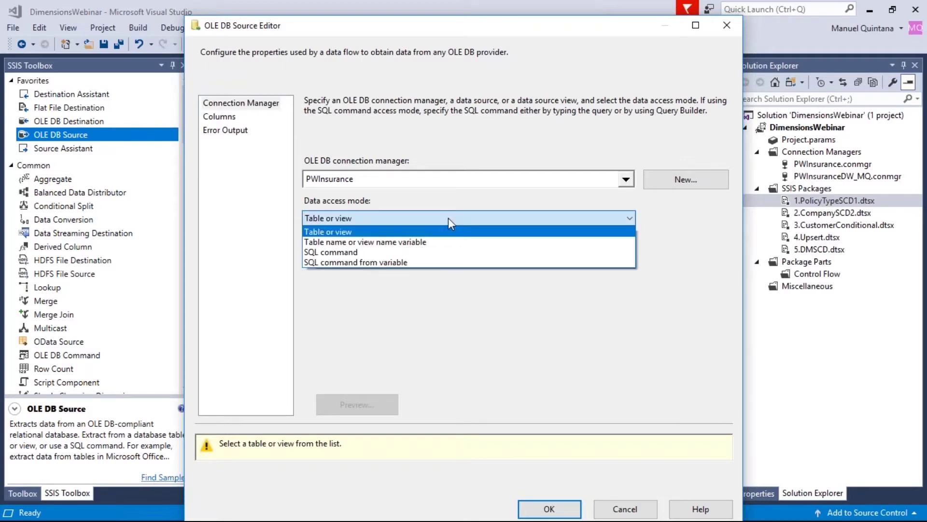
pyautogui.click(423, 252)
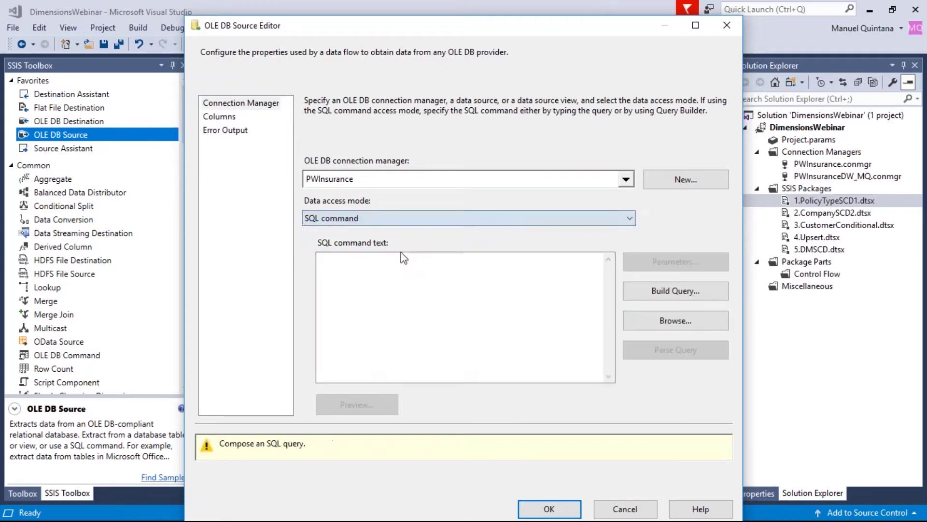
pyautogui.click(661, 322)
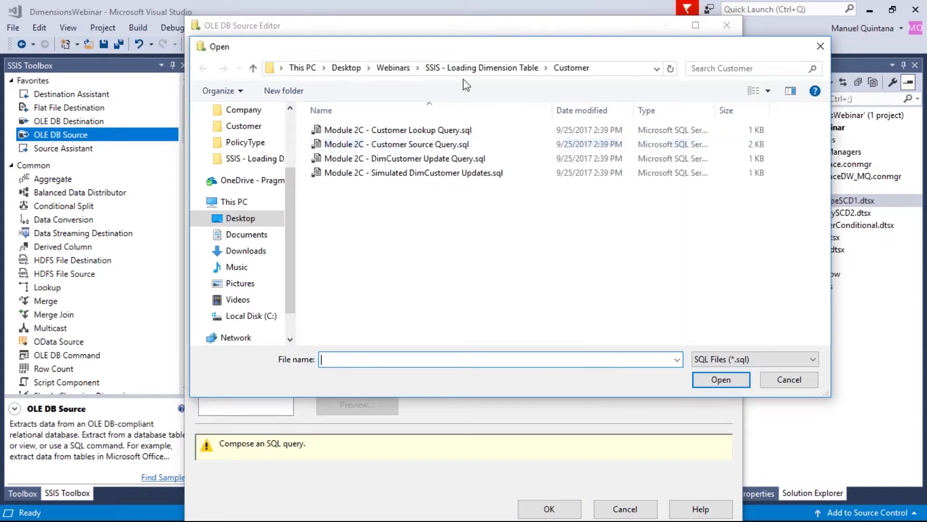
pyautogui.click(464, 69)
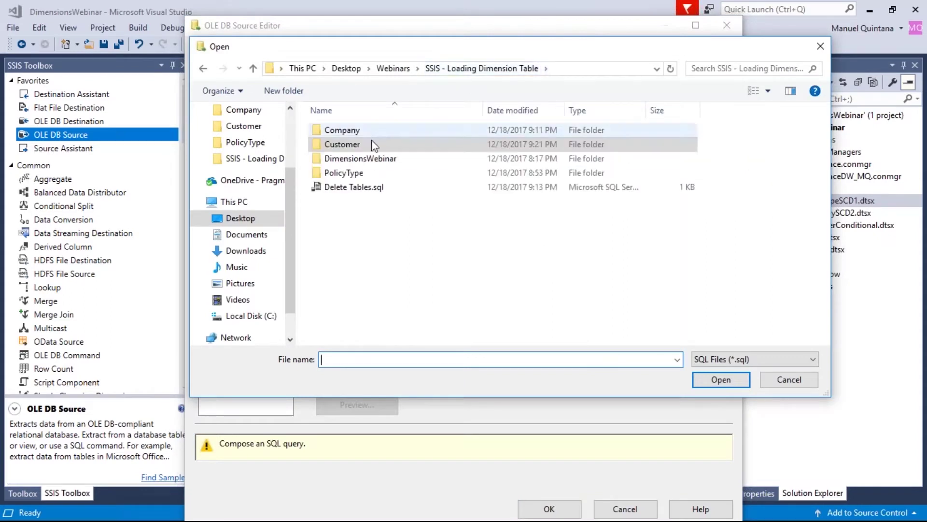
pyautogui.doubleClick(365, 174)
pyautogui.click(386, 132)
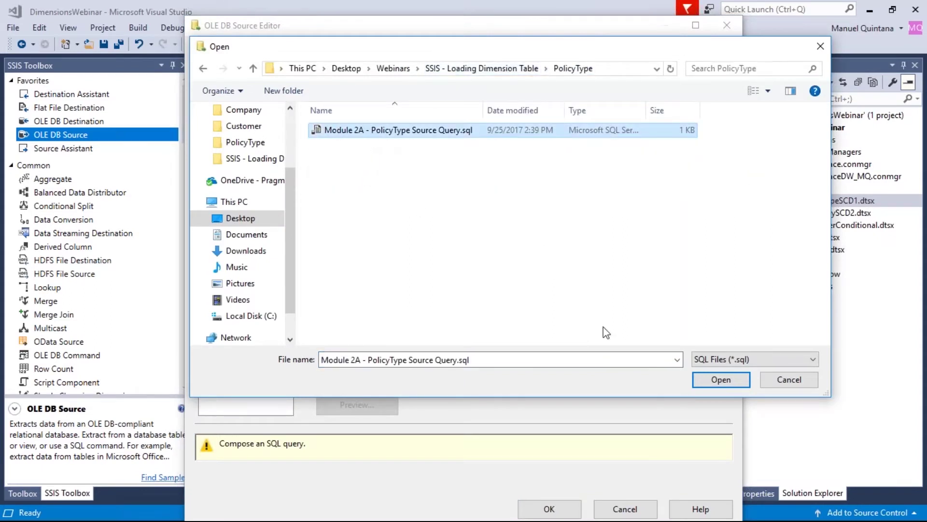
pyautogui.click(696, 381)
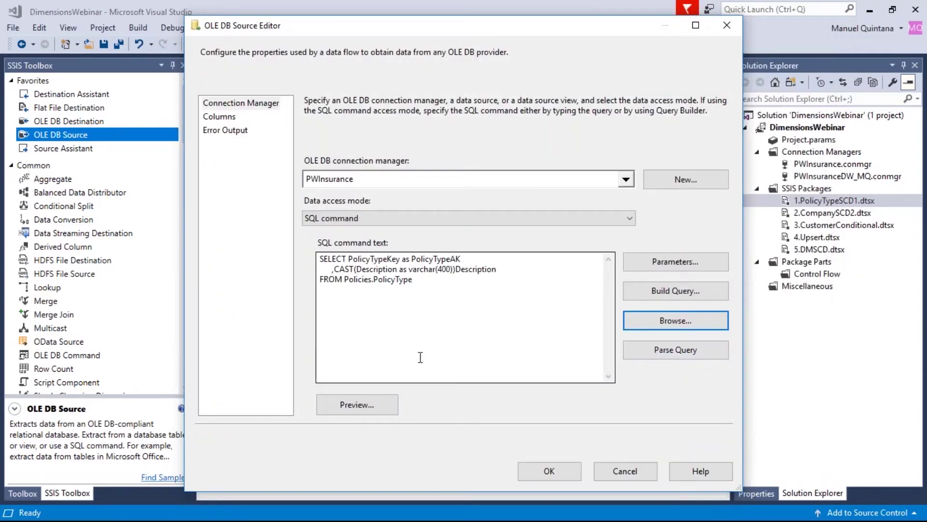
# - Preview the source query's rows and accept the OLE DB Source configuration
pyautogui.click(393, 404)
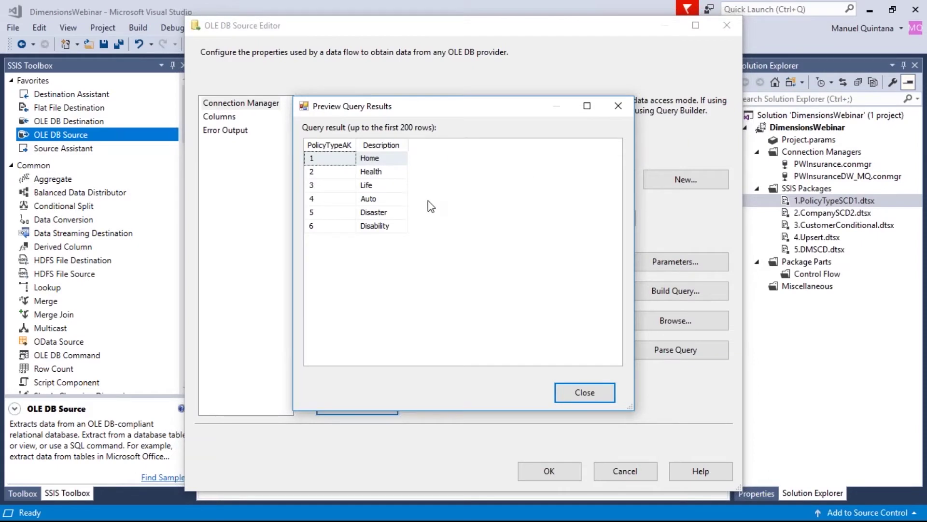
pyautogui.click(584, 392)
pyautogui.click(561, 478)
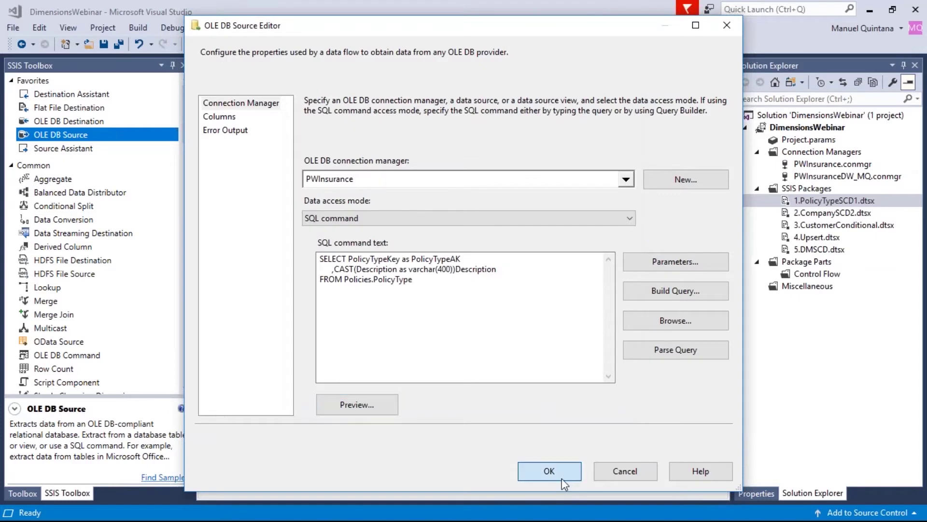
# - Add a Slowly Changing Dimension transformation below the OLE DB Source and connect the source's regular data output to it
pyautogui.moveTo(328, 164); pyautogui.dragTo(367, 156)
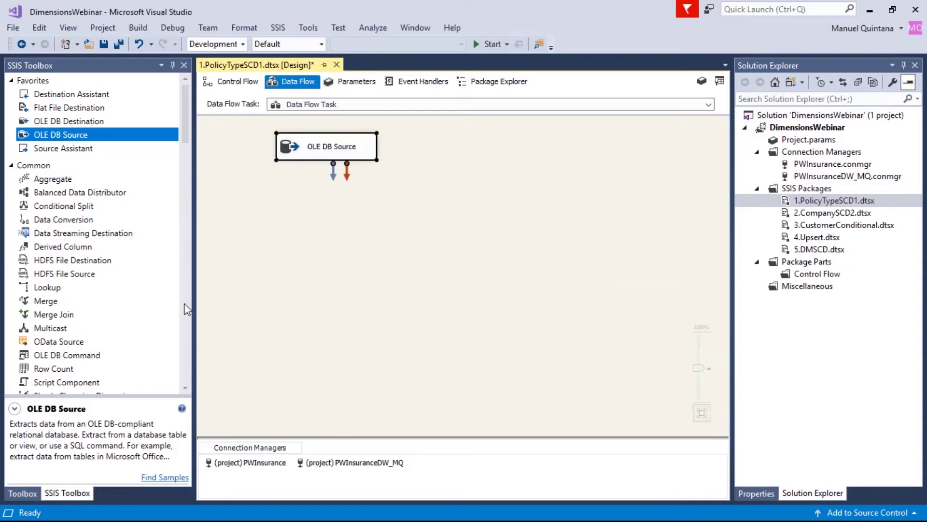
pyautogui.scroll(-3, 138, 330)
pyautogui.click(89, 316)
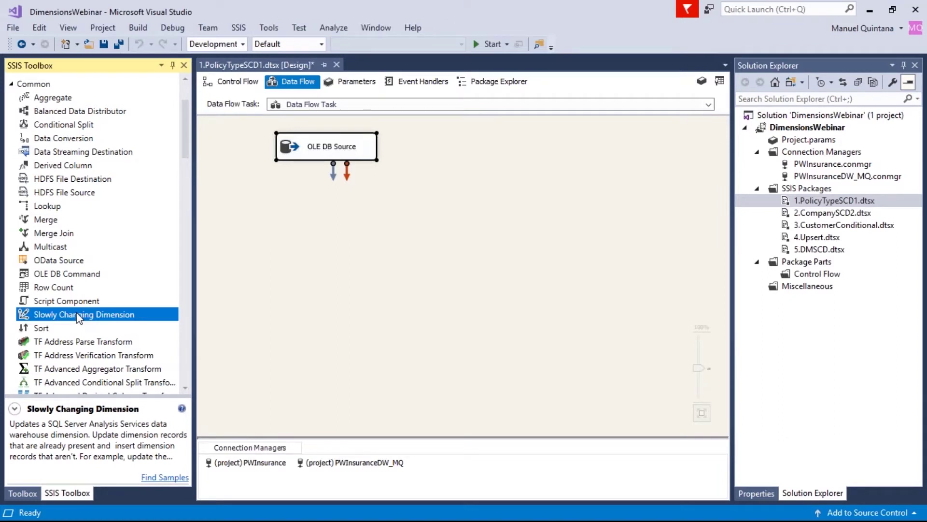
pyautogui.moveTo(78, 319); pyautogui.dragTo(273, 211)
pyautogui.click(312, 148)
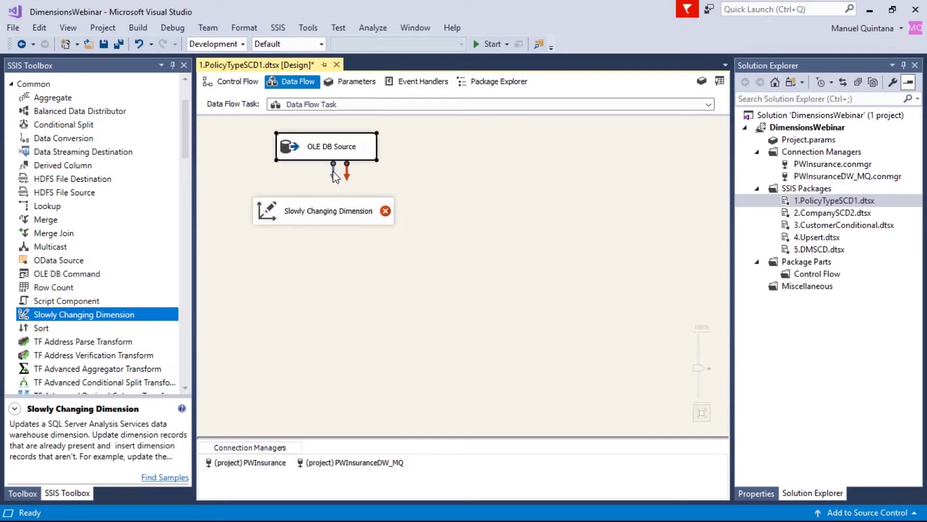
pyautogui.moveTo(333, 176); pyautogui.dragTo(337, 208)
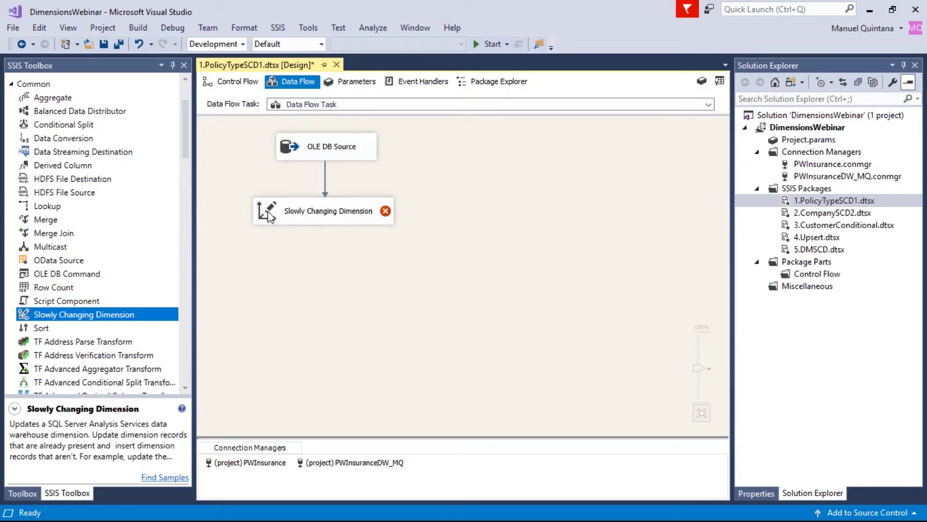
# - Start the Slowly Changing Dimension wizard and choose the PWInsuranceDW_MQ connection with the [dbo].[DimPolicyType] dimension table
pyautogui.click(269, 217)
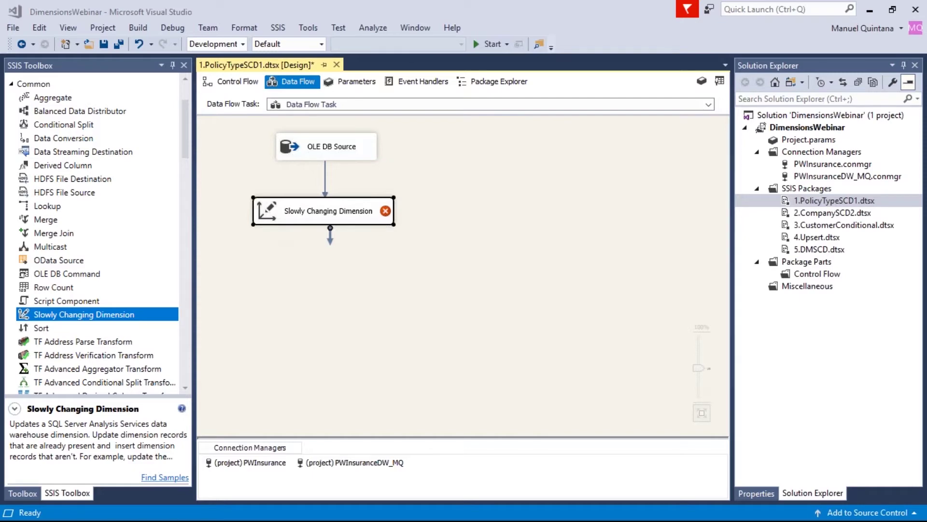
pyautogui.press('Return')
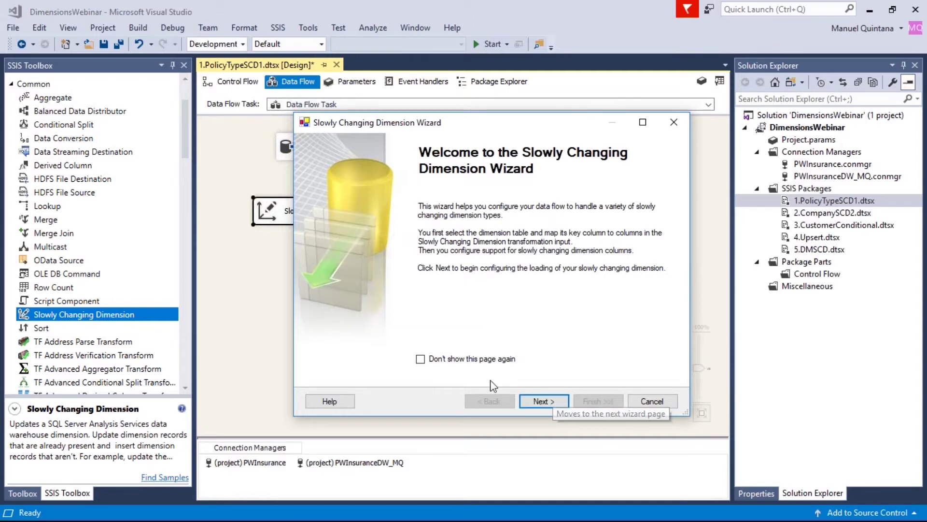
pyautogui.click(531, 401)
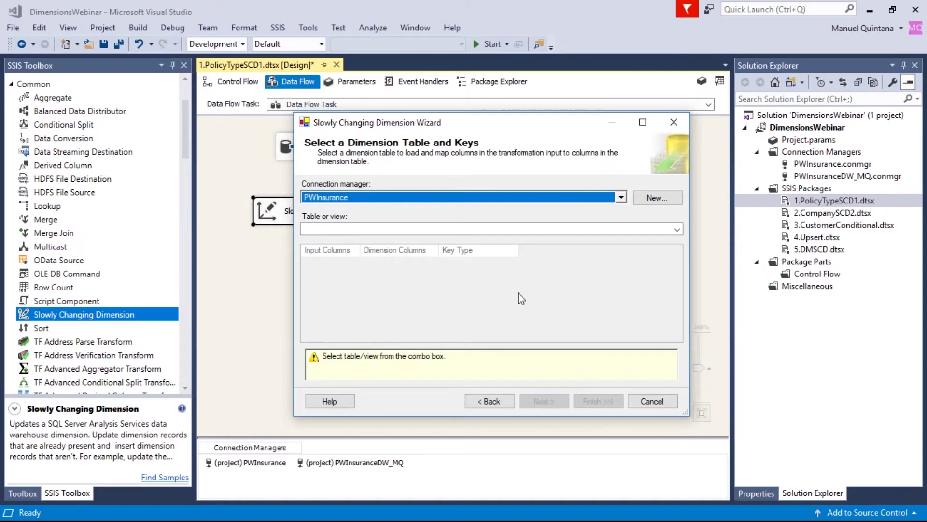
pyautogui.click(551, 193)
pyautogui.click(404, 233)
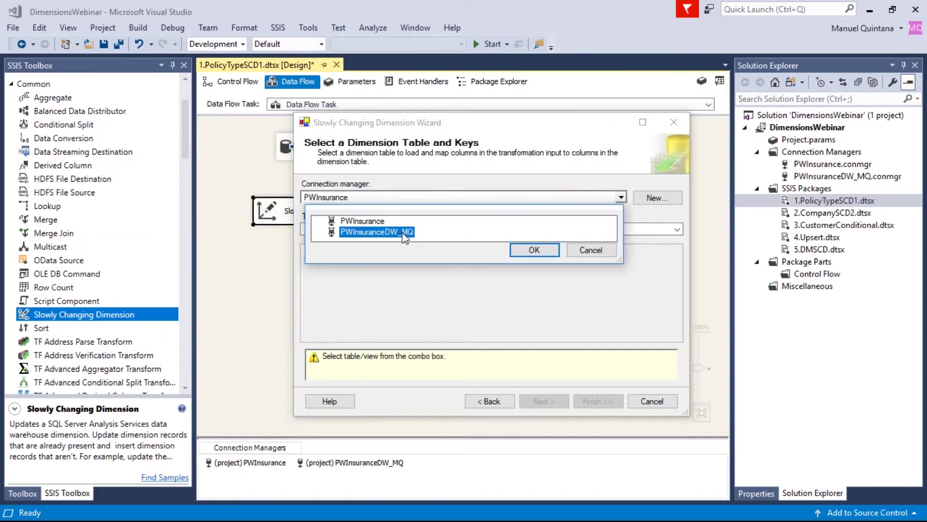
pyautogui.click(536, 249)
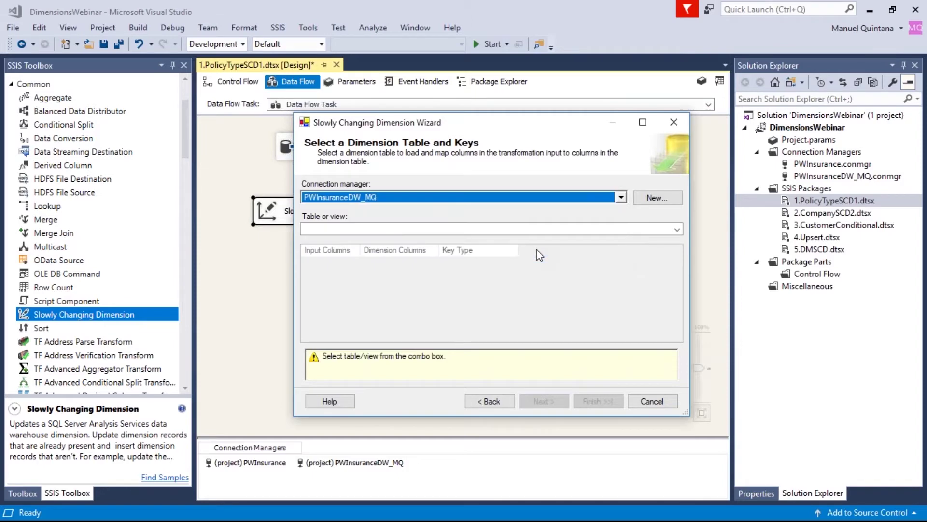
pyautogui.click(677, 230)
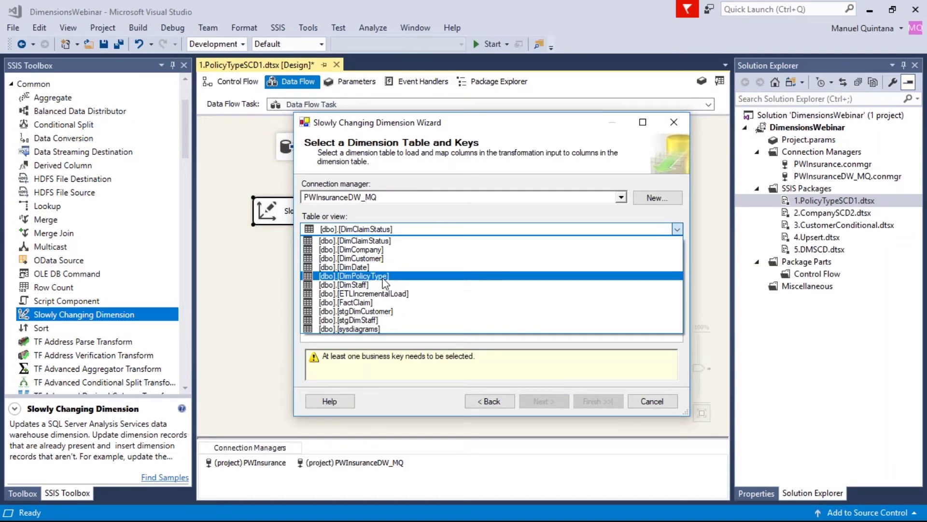
pyautogui.click(384, 276)
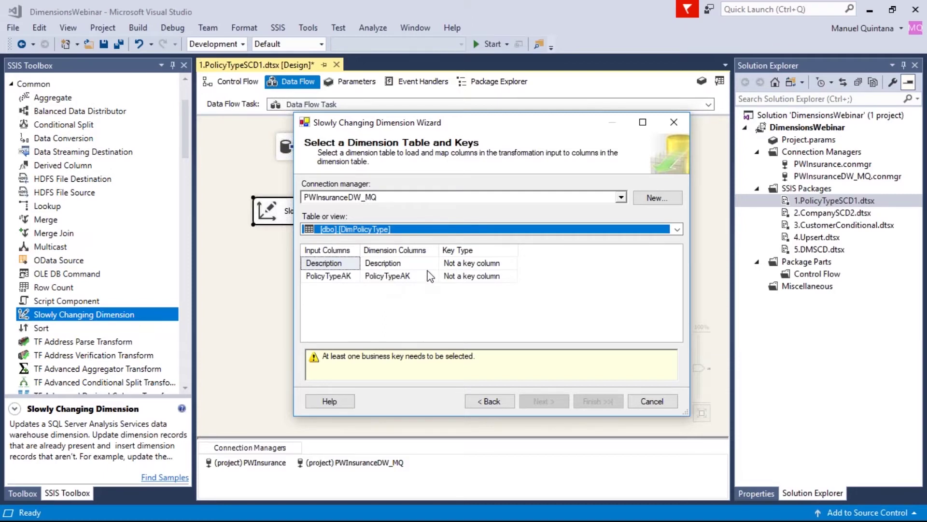
# - Set the key type of PolicyTypeAK to Business key and continue to the dimension column settings
pyautogui.click(482, 276)
pyautogui.click(482, 277)
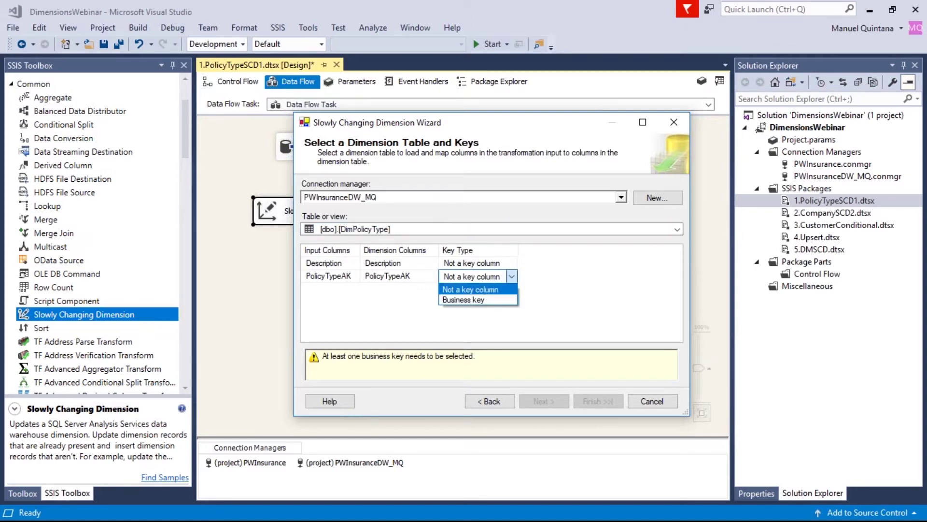
pyautogui.click(475, 299)
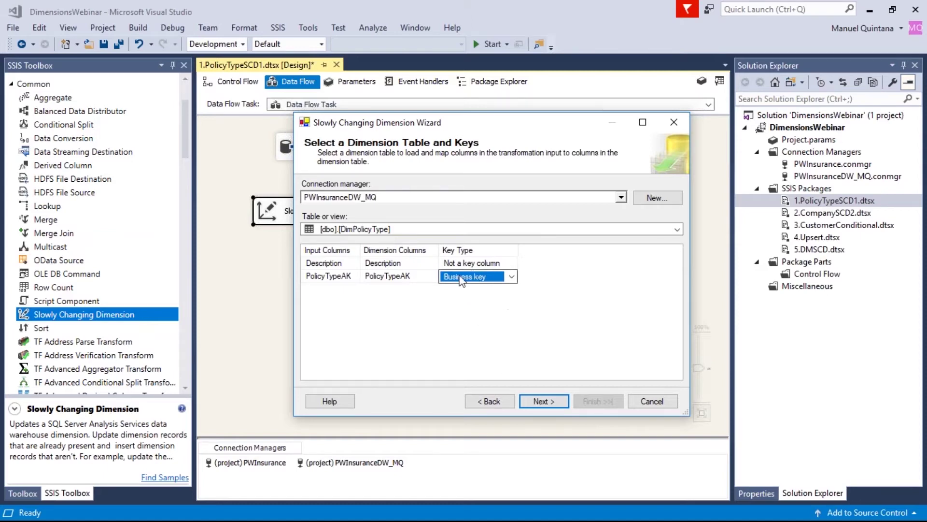
pyautogui.click(543, 401)
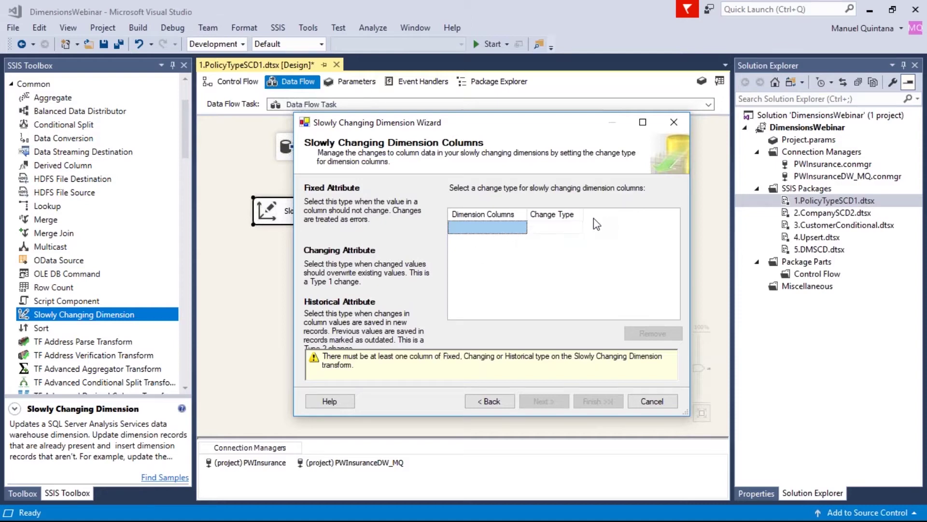
# - Add the Description dimension column with change type Changing attribute and continue to the fixed and changing attribute options
pyautogui.click(520, 228)
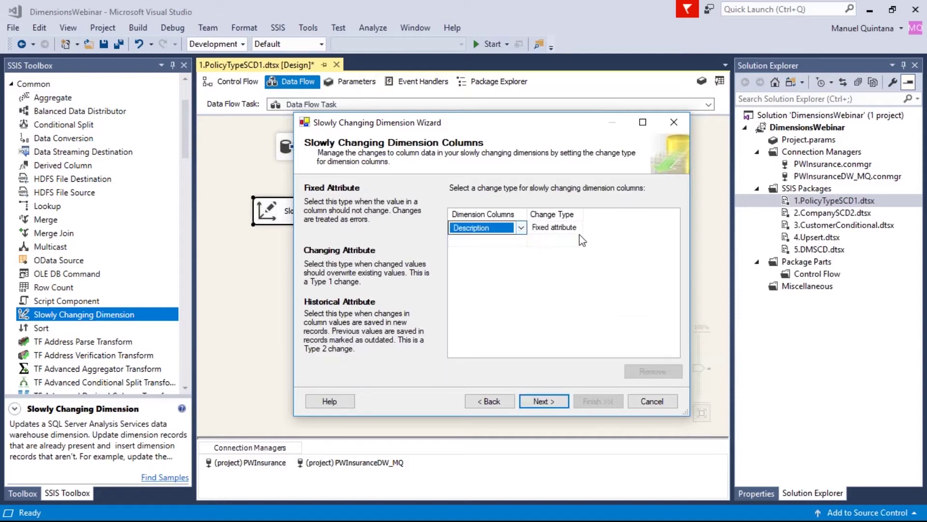
pyautogui.moveTo(583, 214); pyautogui.dragTo(634, 214)
pyautogui.click(629, 229)
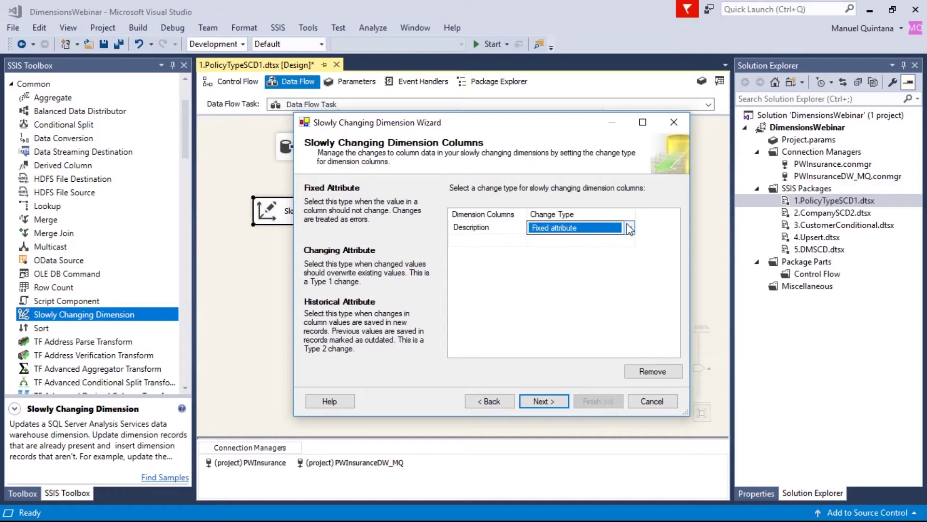
pyautogui.click(629, 227)
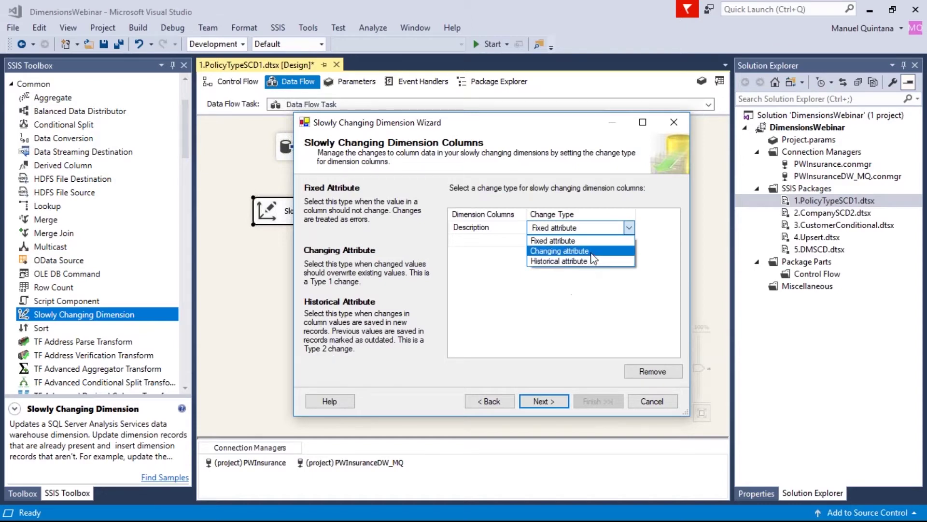
pyautogui.click(560, 251)
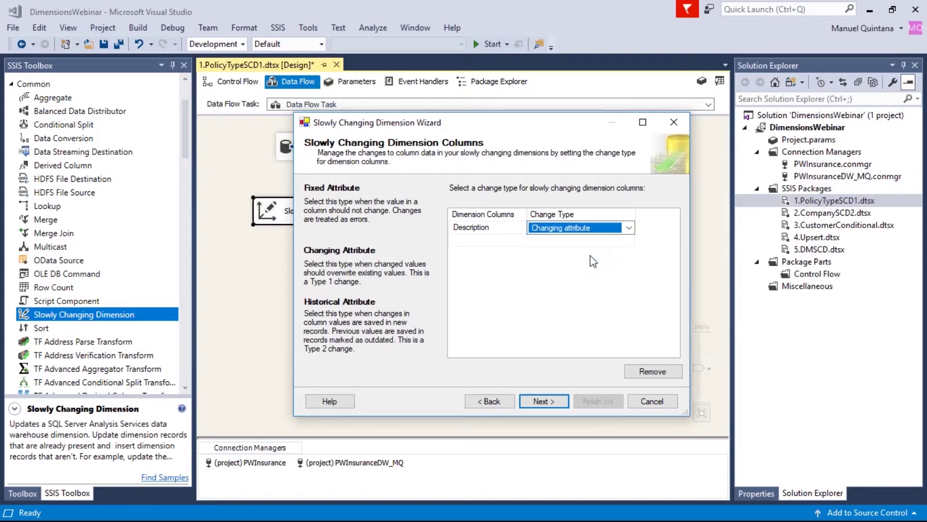
pyautogui.click(552, 400)
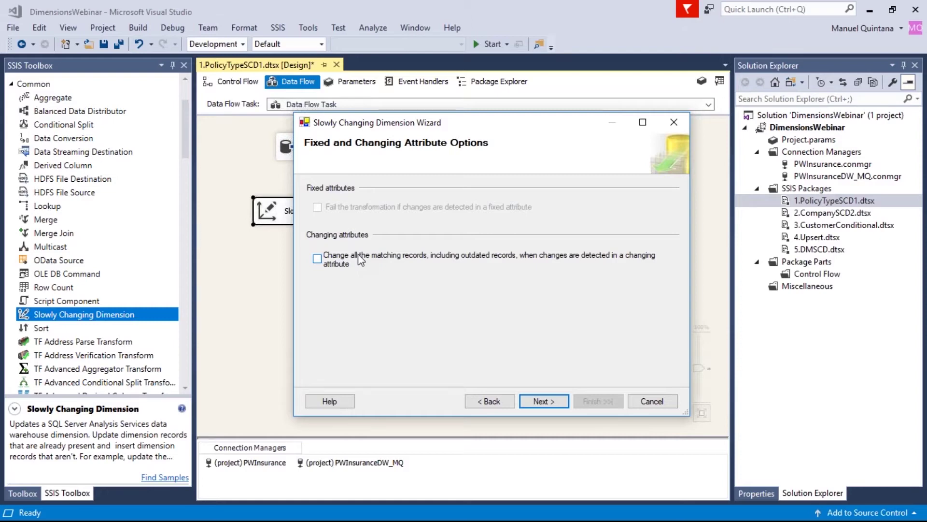
# - Complete the Slowly Changing Dimension wizard with all matching records changed, including outdated ones, and inferred member support disabled
pyautogui.click(358, 254)
pyautogui.click(539, 401)
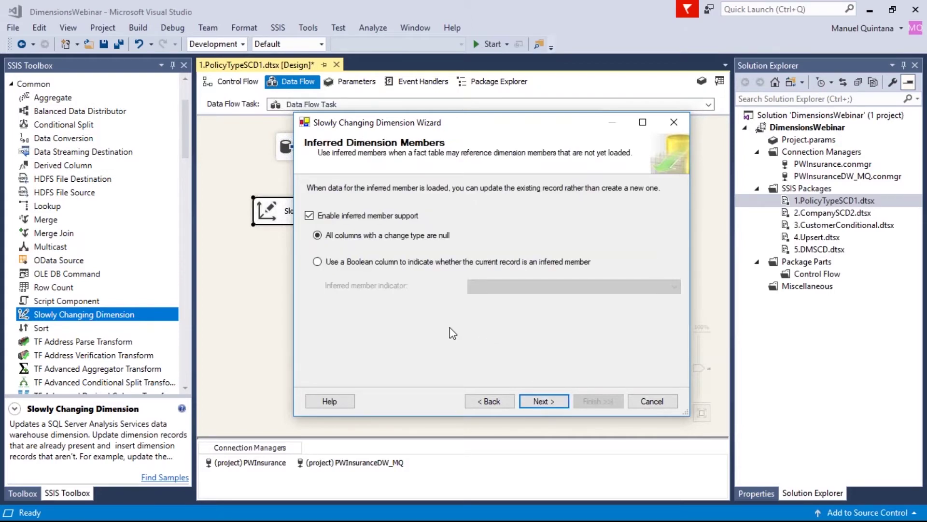
pyautogui.click(352, 215)
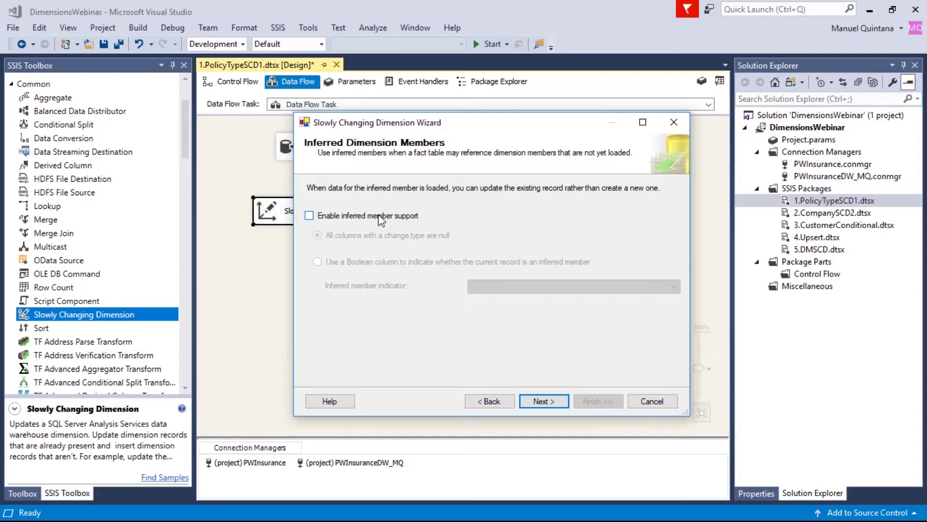
pyautogui.click(544, 402)
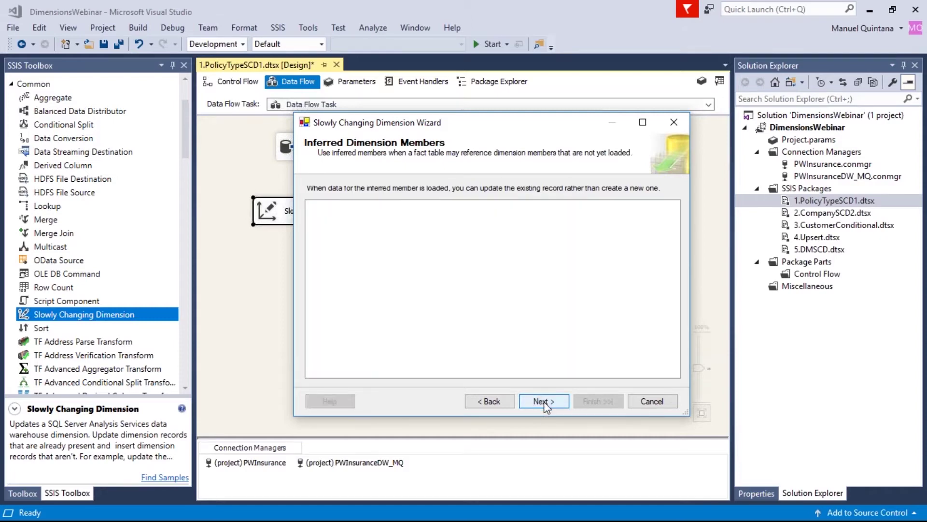
pyautogui.click(595, 402)
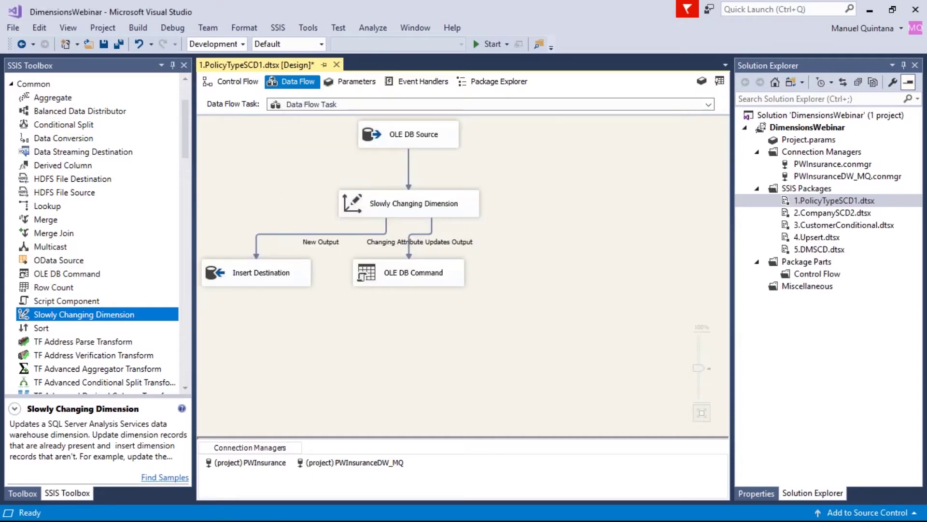
# - Execute the data flow task of the policy type package, check the OLE DB Command branch, and return to design mode
pyautogui.rightClick(570, 231)
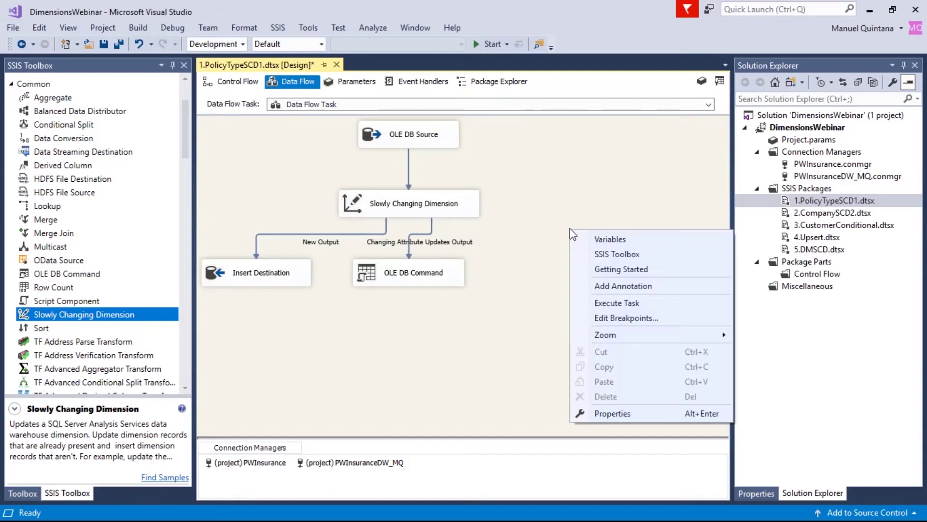
pyautogui.click(624, 301)
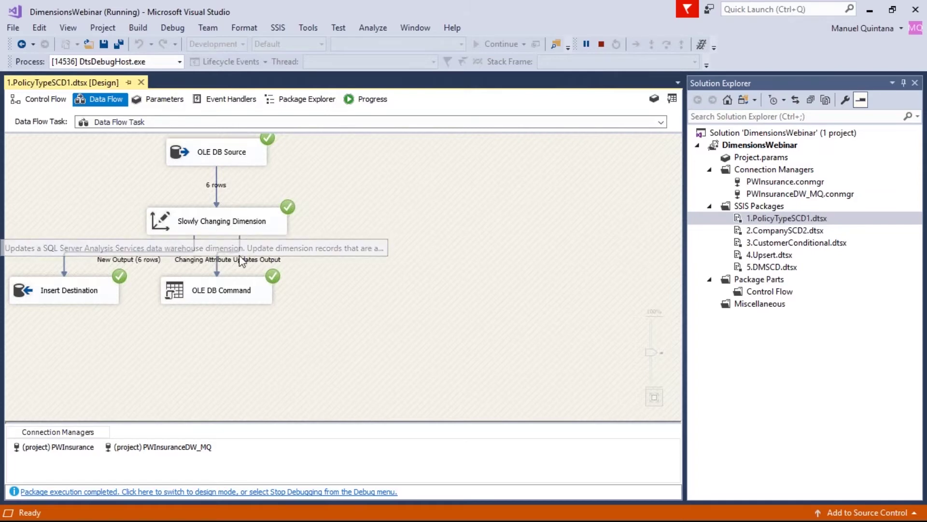
pyautogui.click(223, 294)
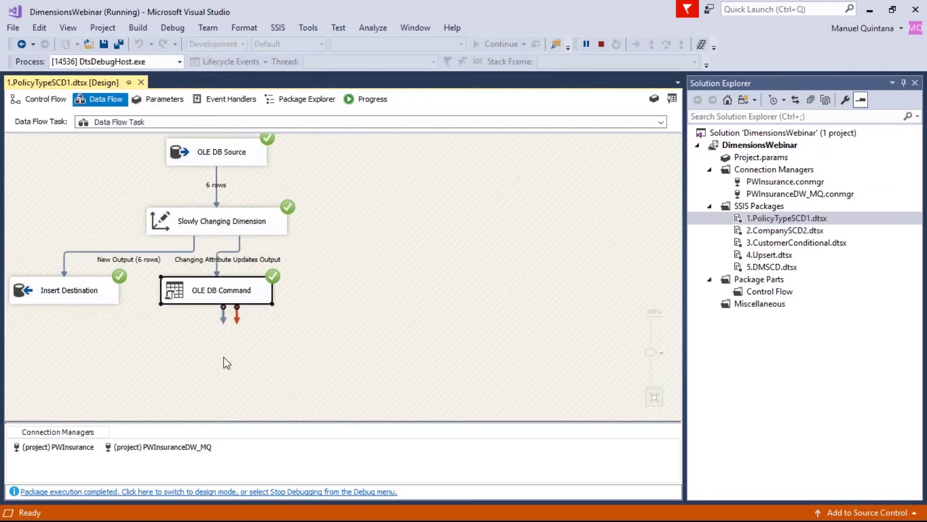
pyautogui.click(228, 491)
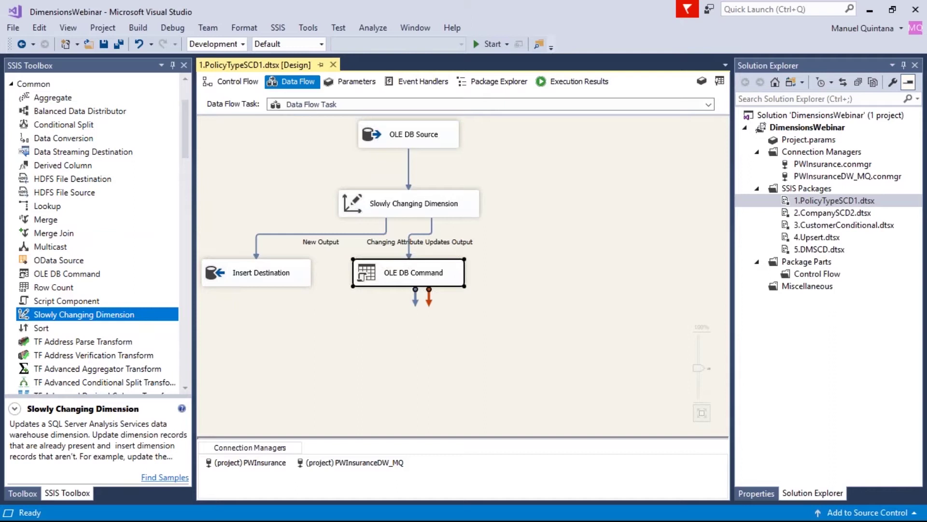
# - Set the Insert Destination's data access mode to Table or view - fast load and save the package
pyautogui.doubleClick(287, 280)
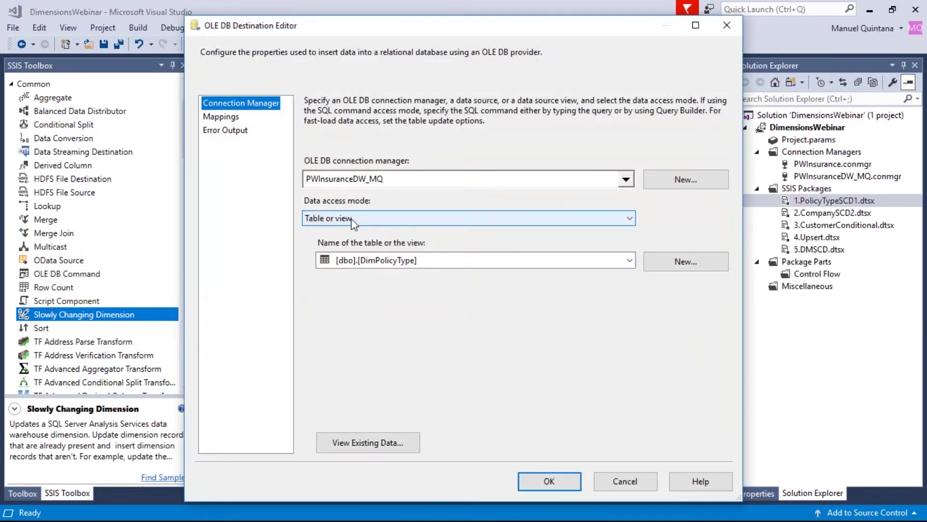
pyautogui.click(352, 218)
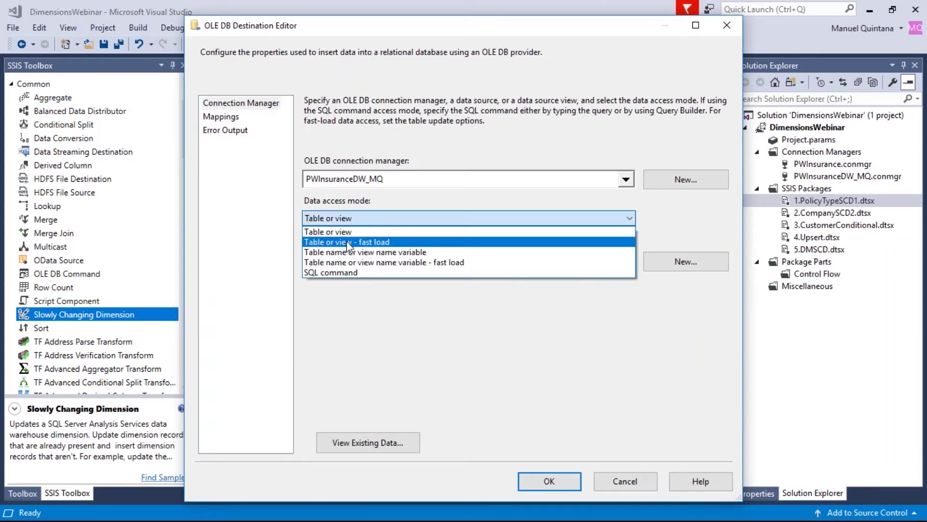
pyautogui.click(348, 242)
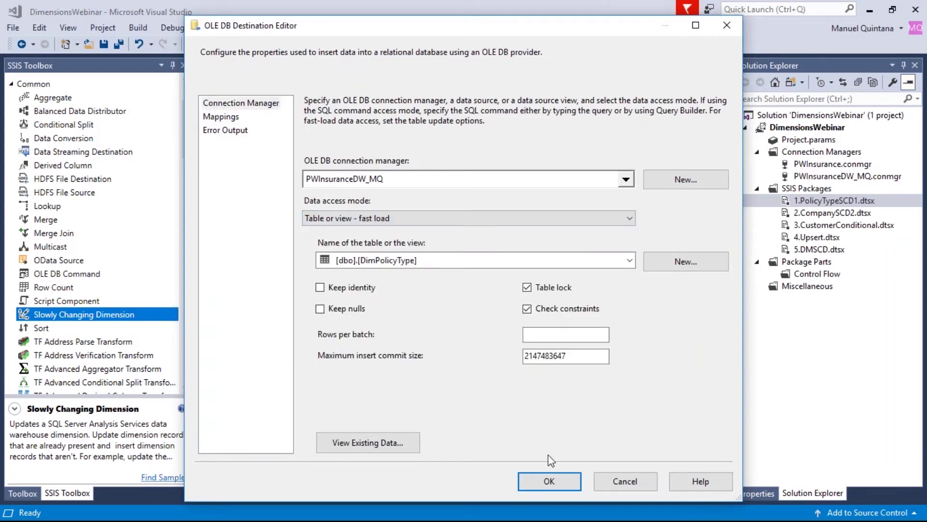
pyautogui.click(551, 479)
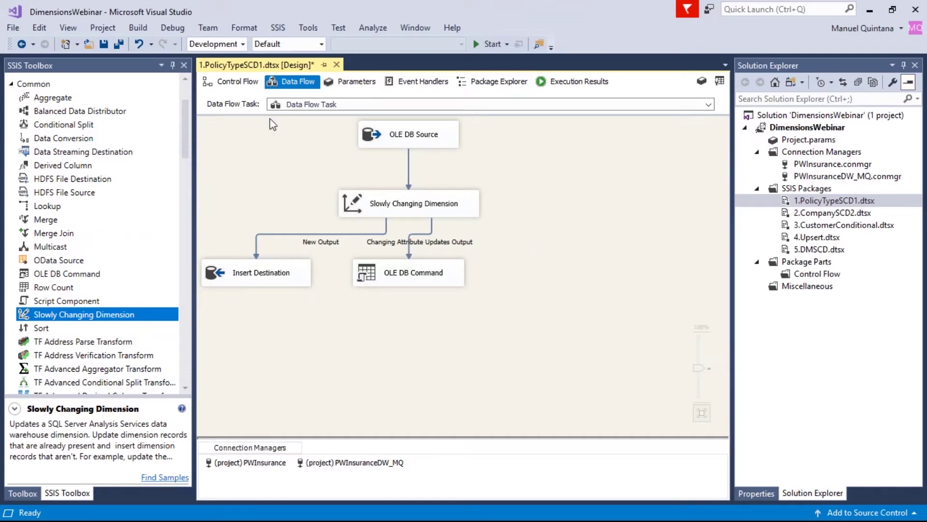
pyautogui.click(120, 44)
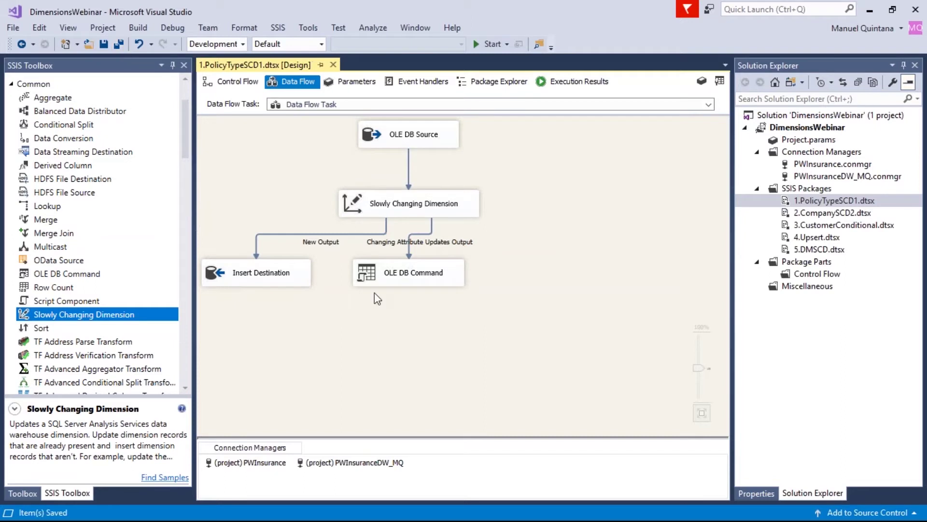
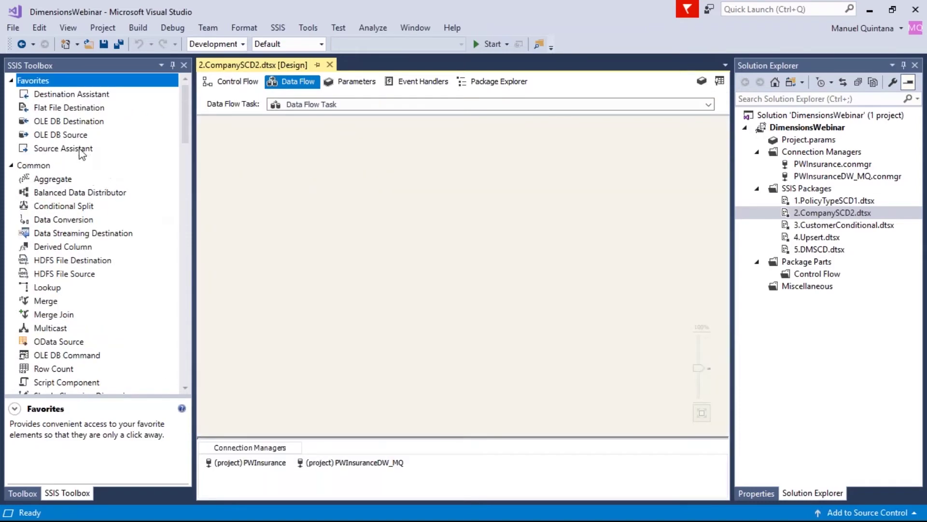
# - Add an OLE DB Source to the 2.CompanySCD2.dtsx data flow and set its data access mode to SQL command
pyautogui.moveTo(78, 136); pyautogui.dragTo(261, 141)
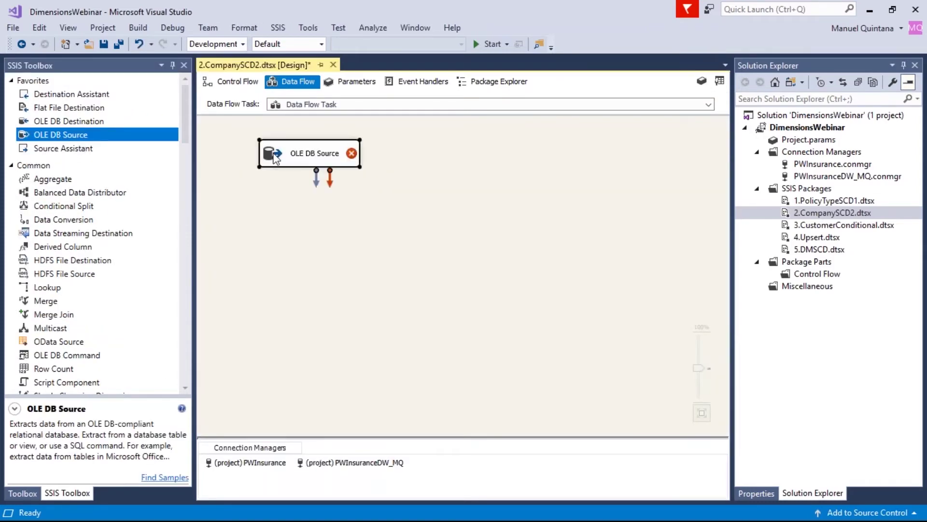
pyautogui.doubleClick(304, 155)
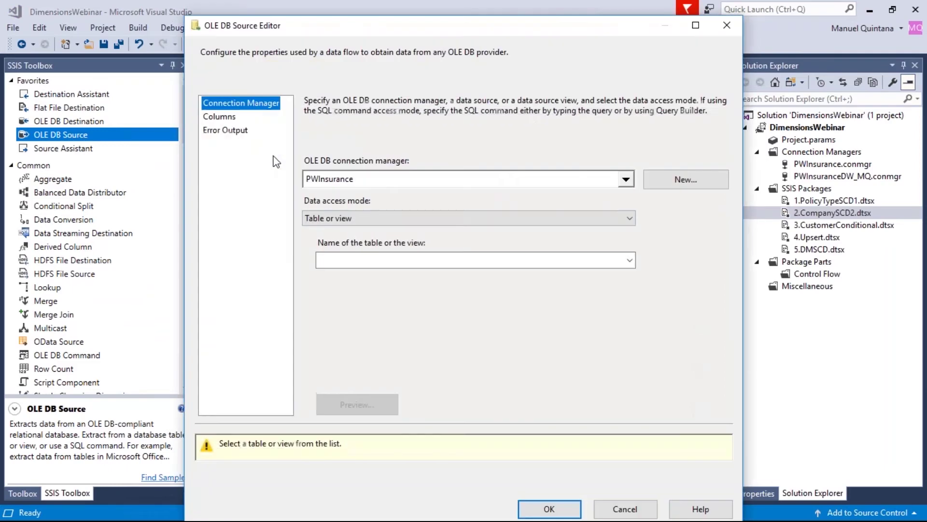
pyautogui.click(488, 220)
pyautogui.click(398, 251)
# - Load the source query from Module 2B - Company Source Query.sql in the Company folder, preview its rows, and accept the source settings
pyautogui.click(673, 328)
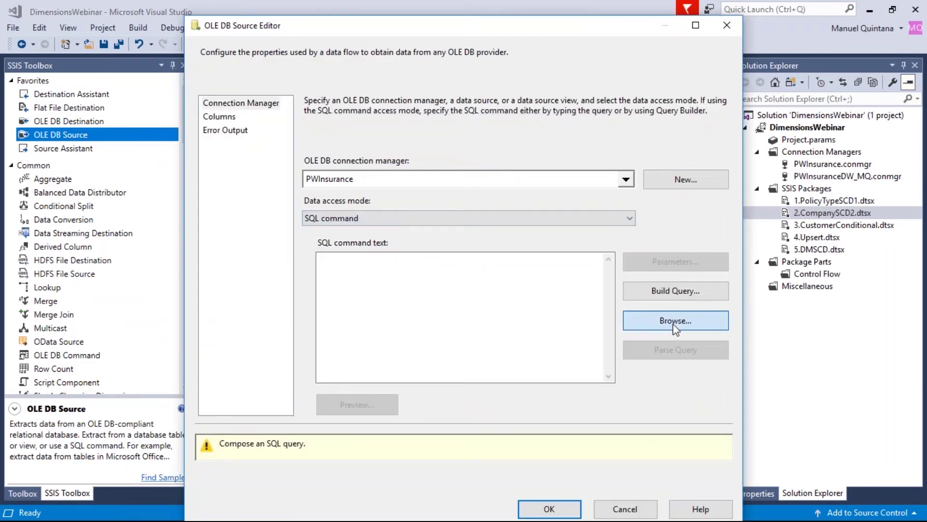
pyautogui.click(474, 67)
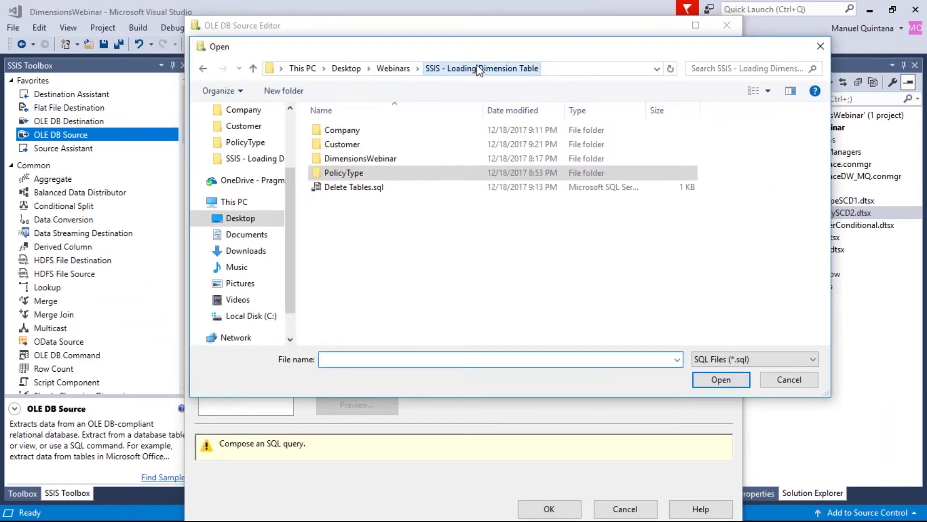
pyautogui.doubleClick(338, 129)
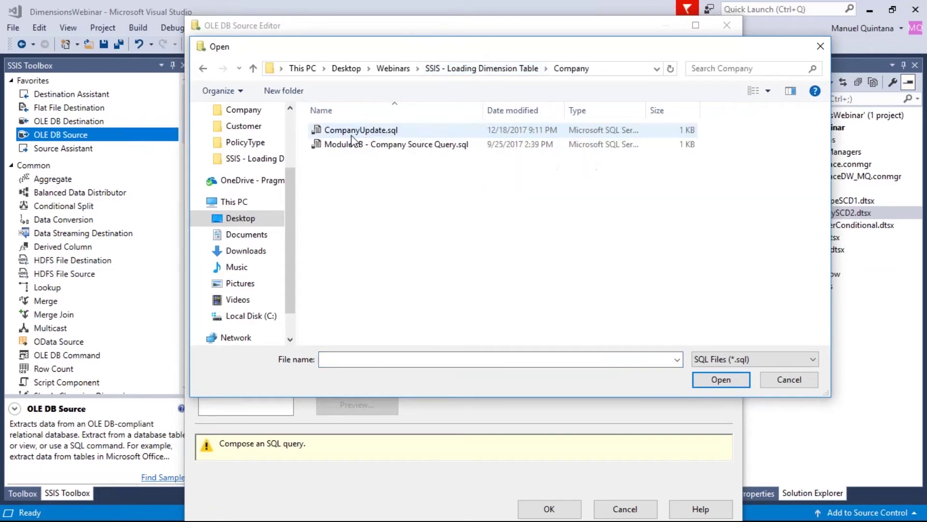
pyautogui.click(371, 145)
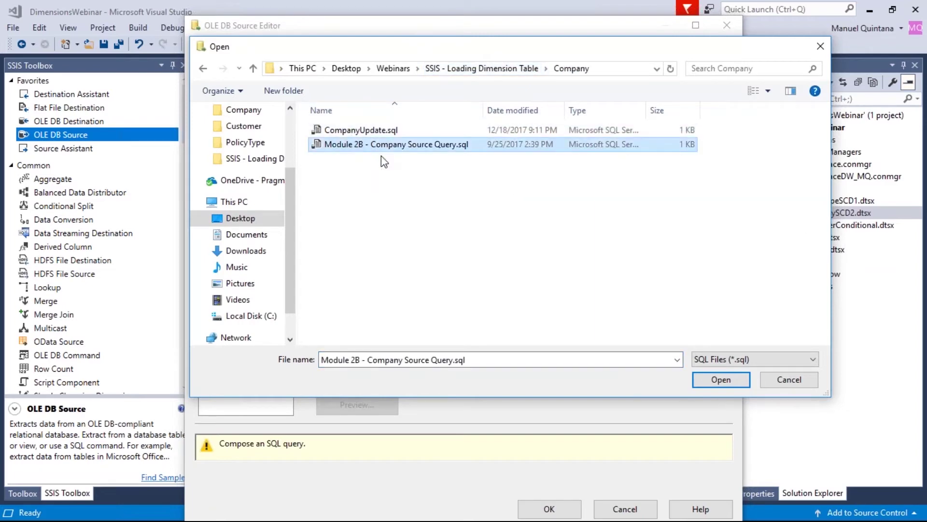
pyautogui.click(710, 380)
pyautogui.click(386, 403)
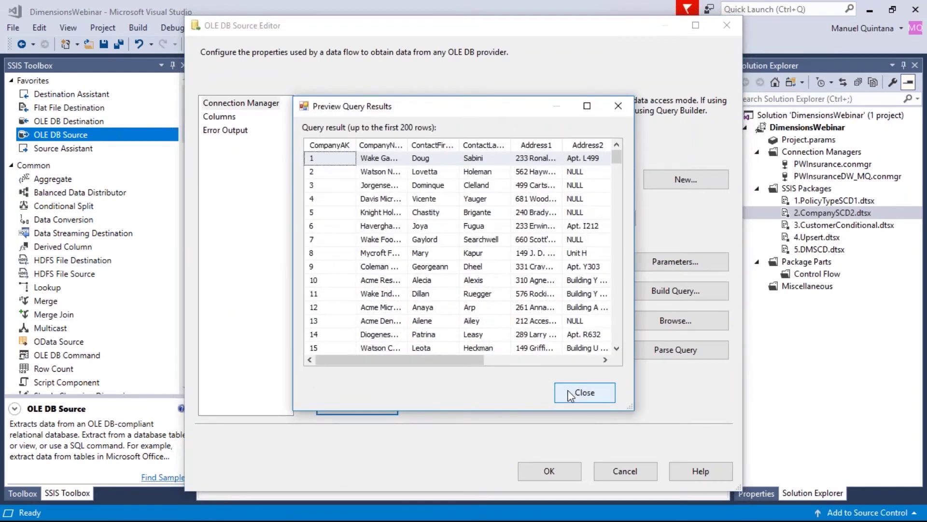
pyautogui.click(571, 395)
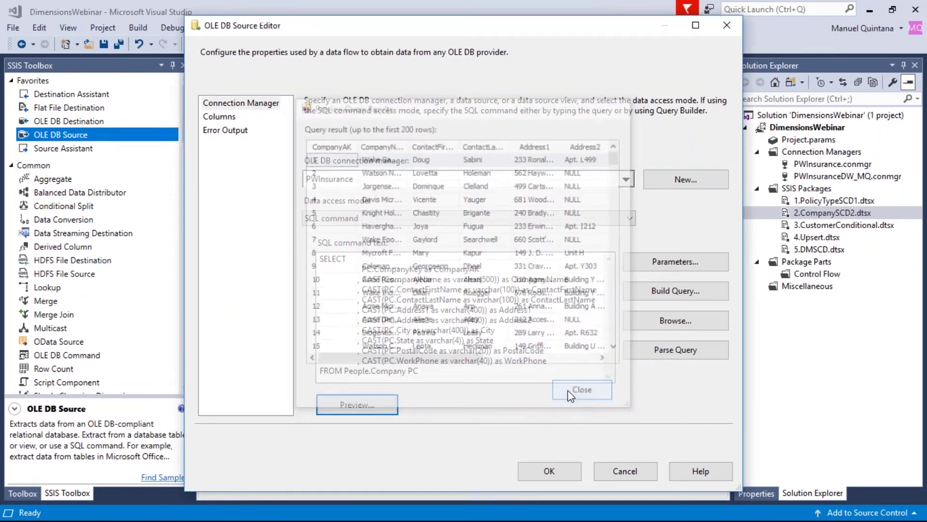
pyautogui.click(553, 472)
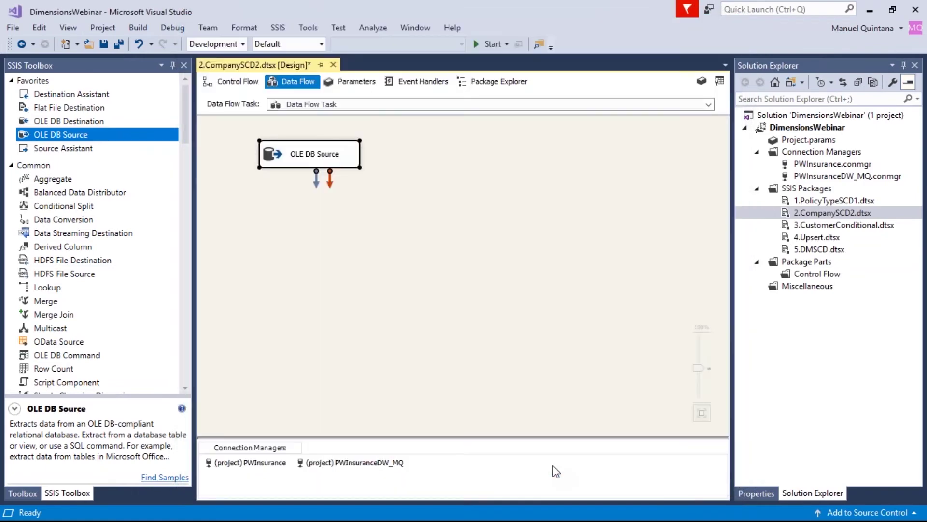
# - Place a Slowly Changing Dimension transformation below the company source and link the source's regular output to it
pyautogui.scroll(-2, 129, 265)
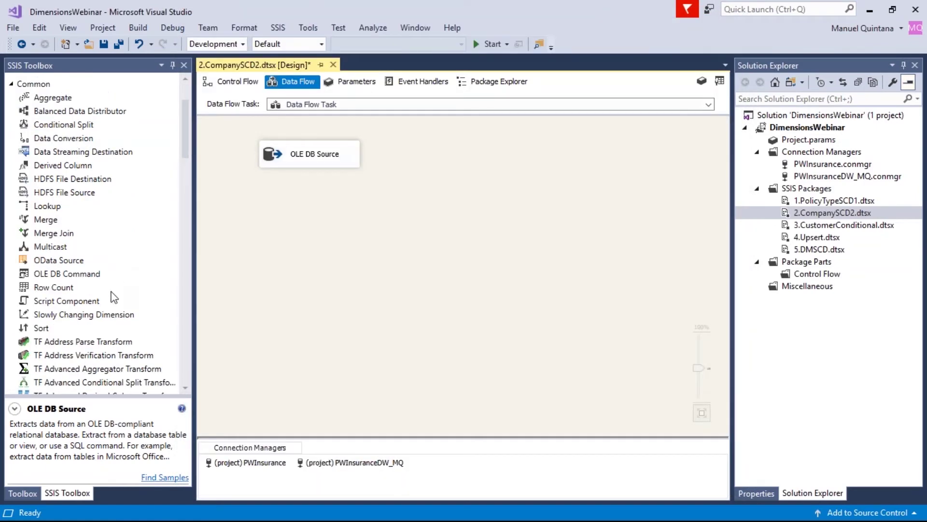
pyautogui.click(66, 317)
pyautogui.moveTo(66, 319); pyautogui.dragTo(254, 227)
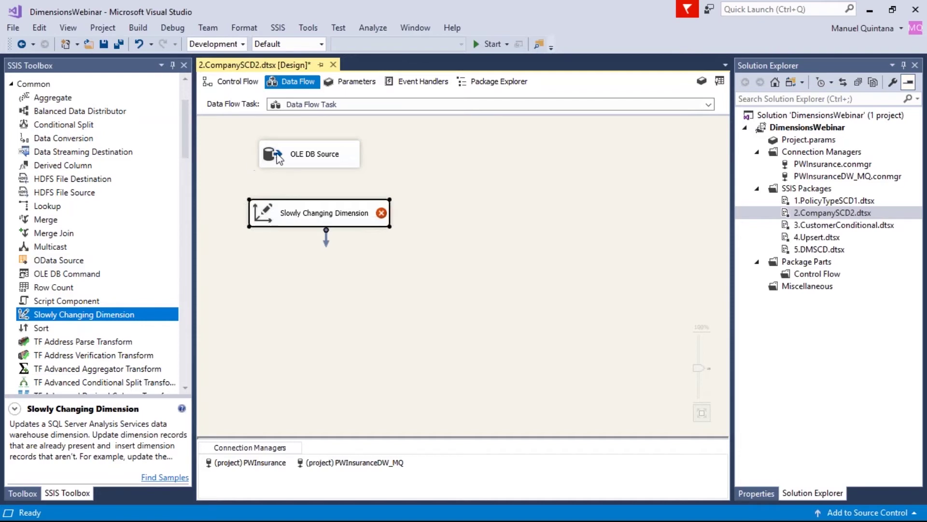
pyautogui.click(296, 159)
pyautogui.moveTo(313, 184); pyautogui.dragTo(289, 217)
# - Open the Slowly Changing Dimension wizard and choose the PWInsuranceDW_MQ connection with the [dbo].[DimCompany] dimension table
pyautogui.click(299, 226)
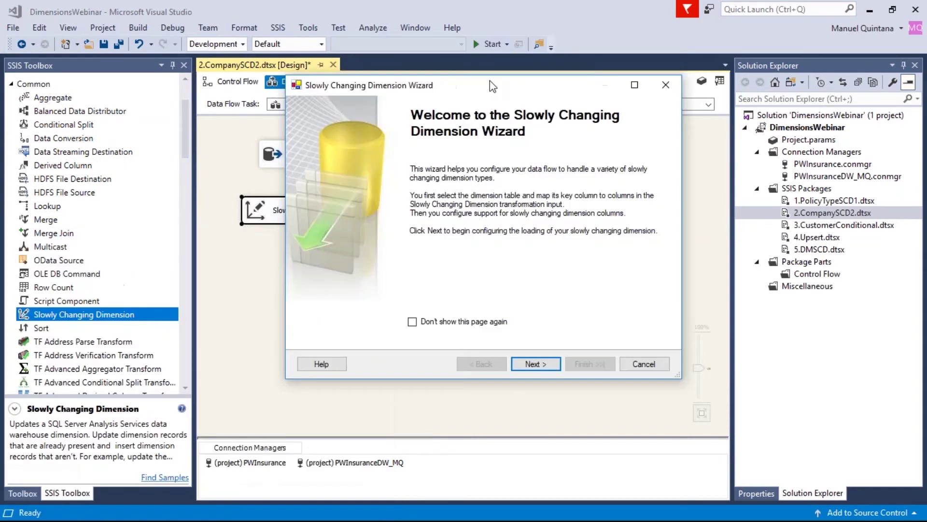
pyautogui.click(543, 395)
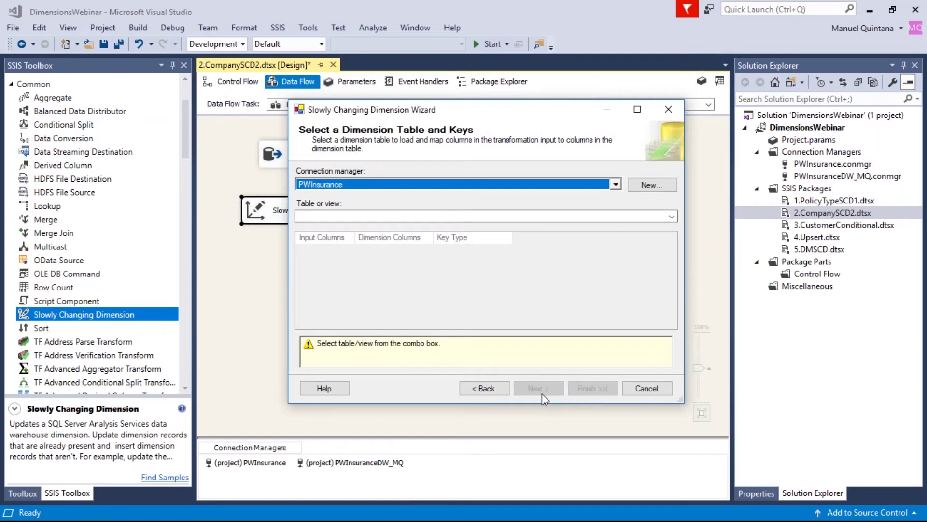
pyautogui.click(616, 185)
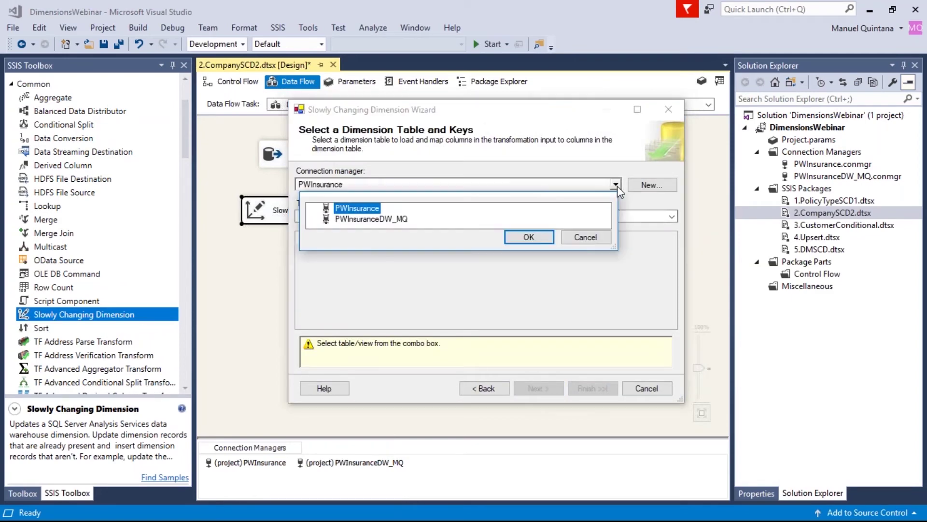
pyautogui.click(372, 219)
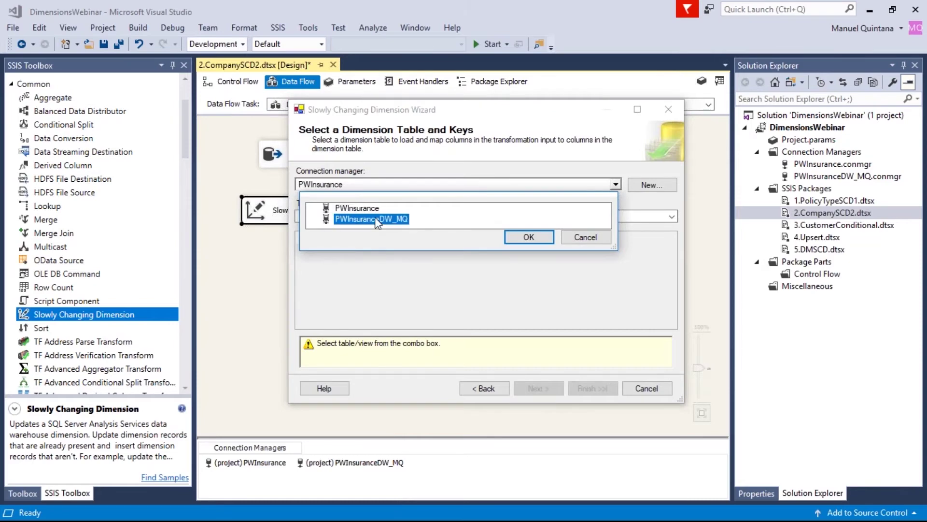
pyautogui.click(529, 237)
pyautogui.click(670, 215)
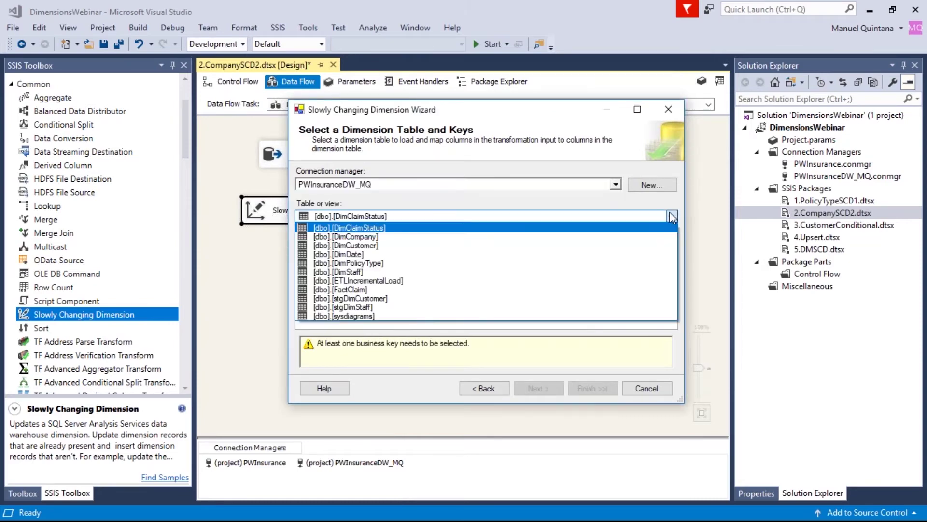
pyautogui.click(384, 237)
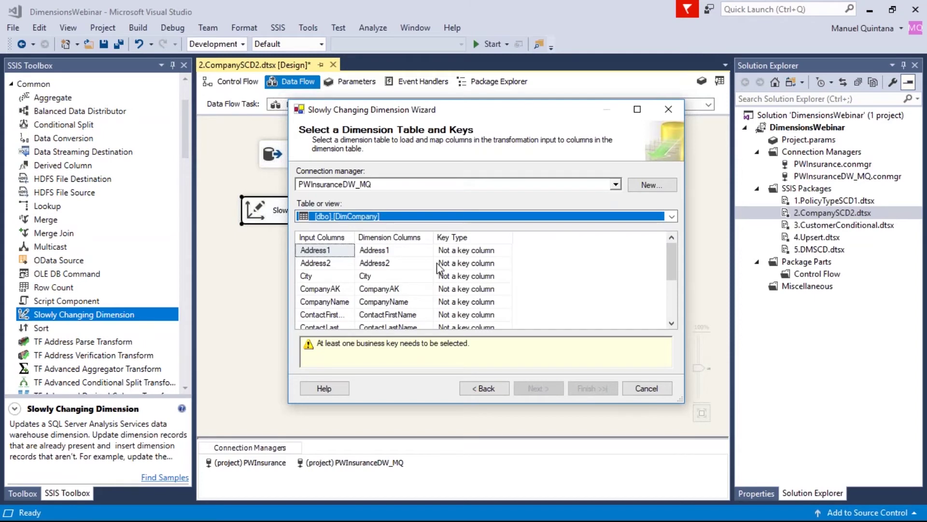
# - Set the key type of CompanyAK to Business key, review the remaining column mappings, and continue to the dimension column settings
pyautogui.click(476, 289)
pyautogui.click(476, 289)
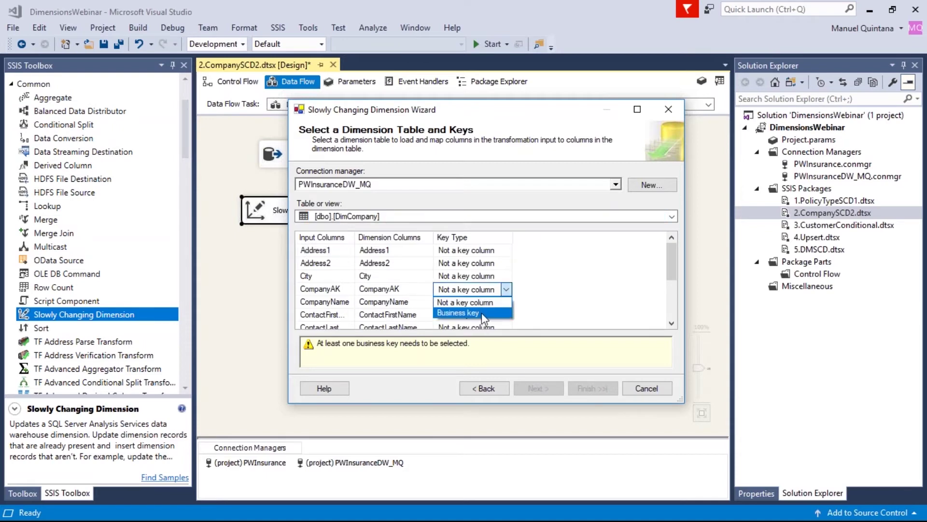
pyautogui.click(482, 312)
pyautogui.moveTo(671, 295); pyautogui.dragTo(668, 326)
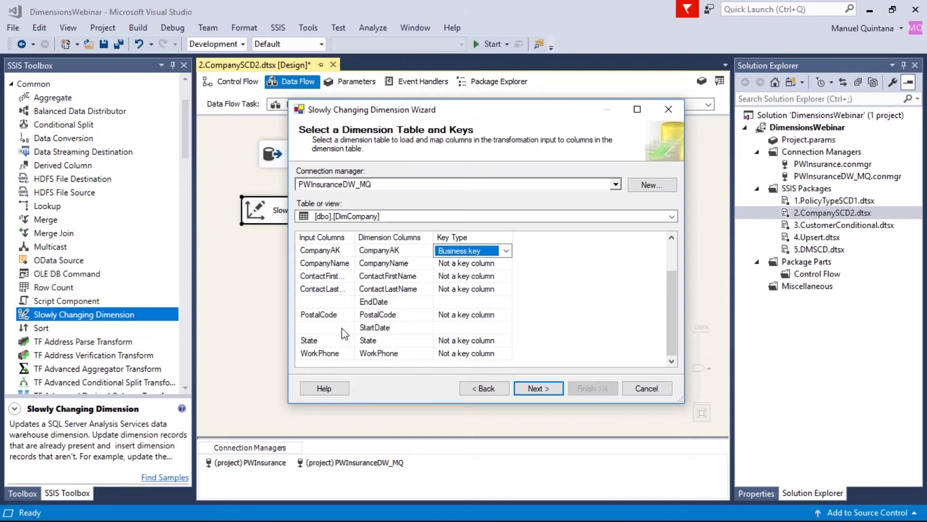
pyautogui.click(537, 389)
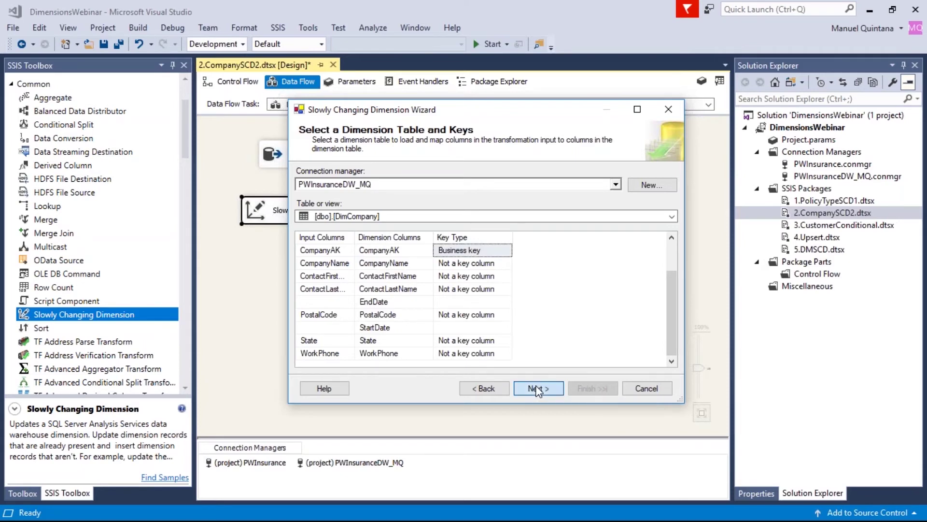
pyautogui.click(538, 389)
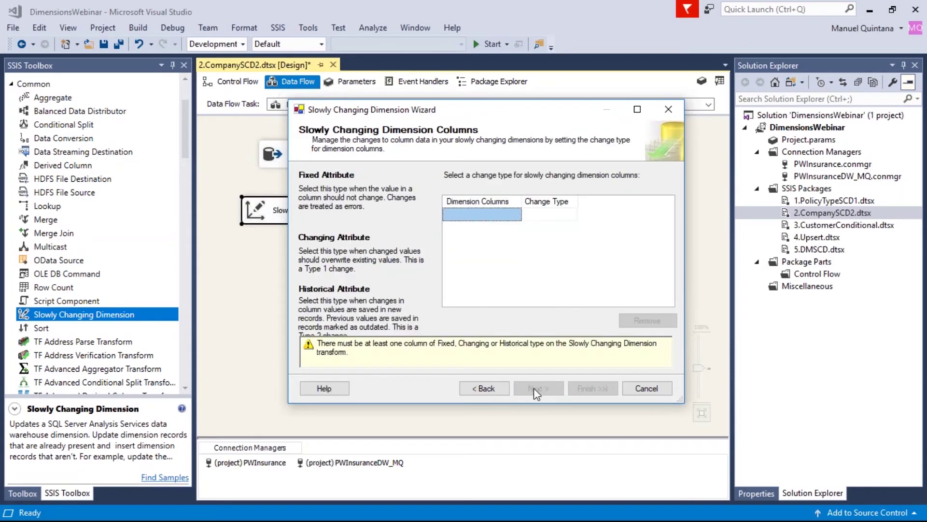
# - Set the change type of Address1, Address2, City and CompanyName to Changing attribute
pyautogui.moveTo(577, 201); pyautogui.dragTo(619, 200)
pyautogui.click(483, 214)
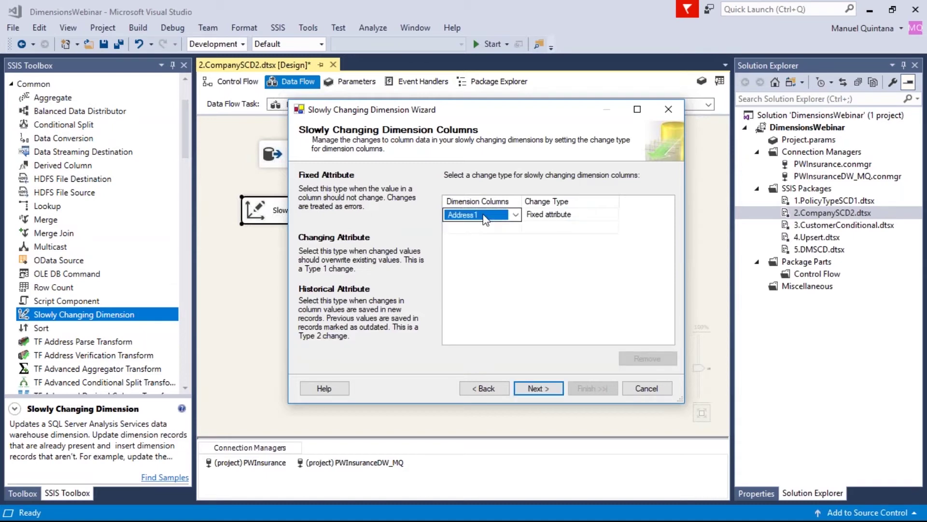
pyautogui.press('Tab')
pyautogui.press('Down')
pyautogui.press('Tab')
pyautogui.press('Tab')
pyautogui.press('Down')
pyautogui.press('Tab')
pyautogui.press('Tab')
pyautogui.press('Down')
pyautogui.press('Tab')
pyautogui.press('Tab')
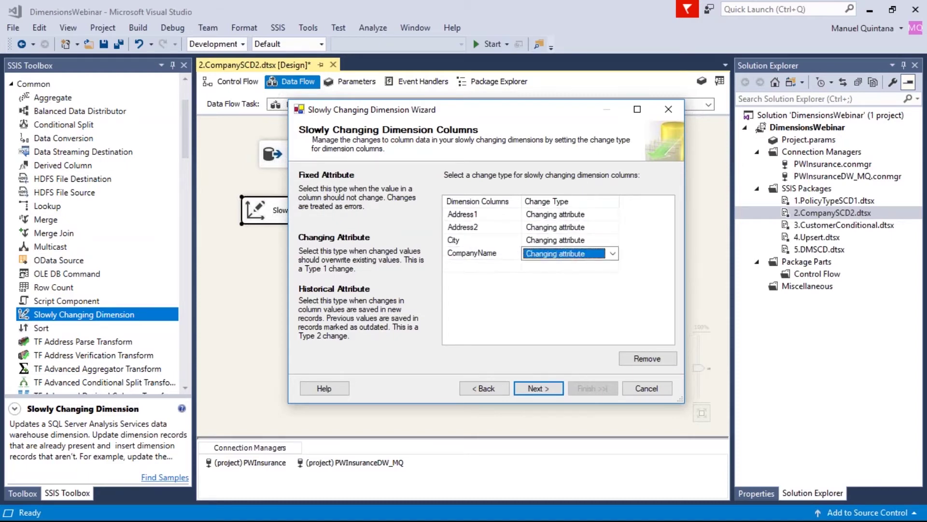
pyautogui.press('Down')
pyautogui.press('Tab')
pyautogui.press('Tab')
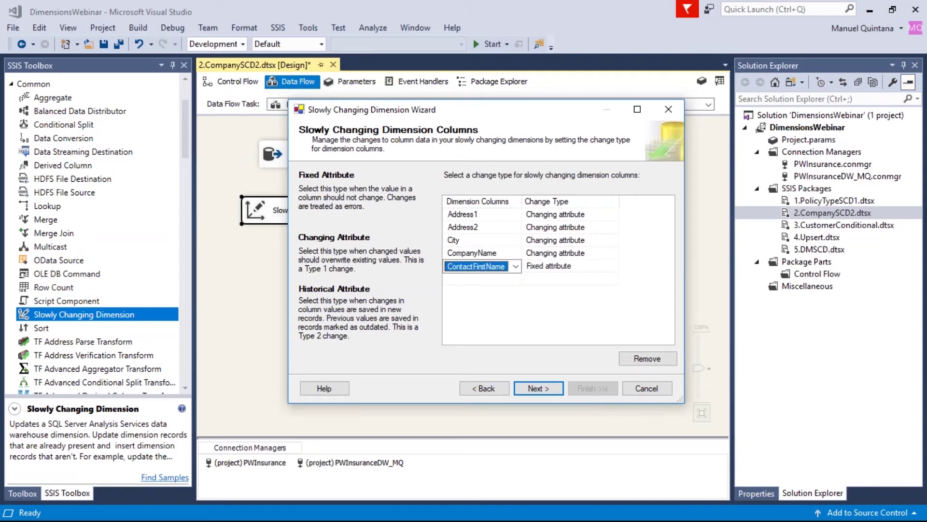
# - Set the change type of ContactFirstName and ContactLastName to Historical attribute
pyautogui.press('Tab')
pyautogui.press('Down')
pyautogui.press('Down')
pyautogui.press('Tab')
pyautogui.press('Tab')
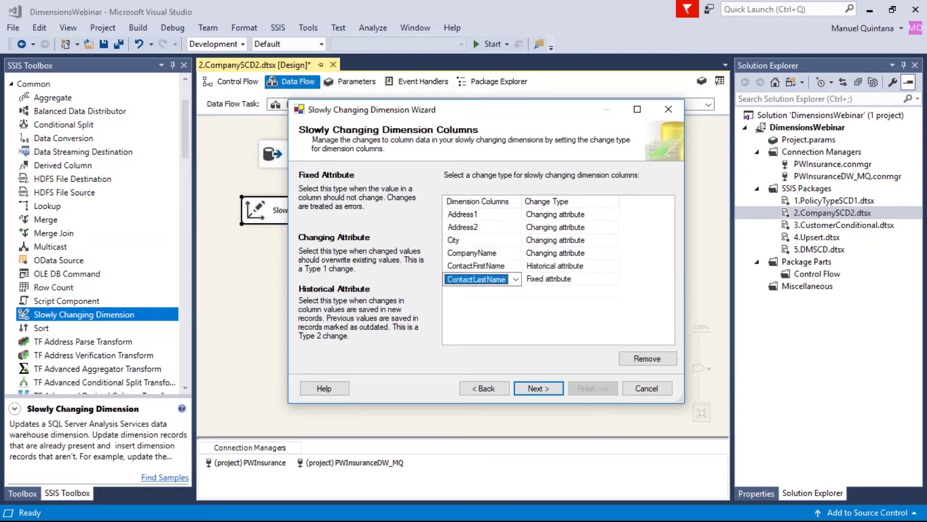
pyautogui.press('Tab')
pyautogui.press('Down')
pyautogui.press('Down')
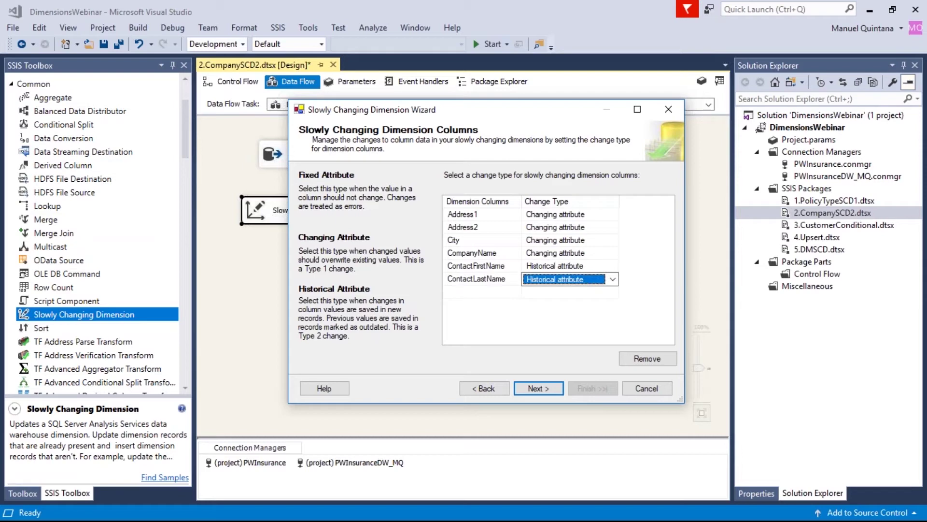
pyautogui.press('Tab')
pyautogui.press('Tab')
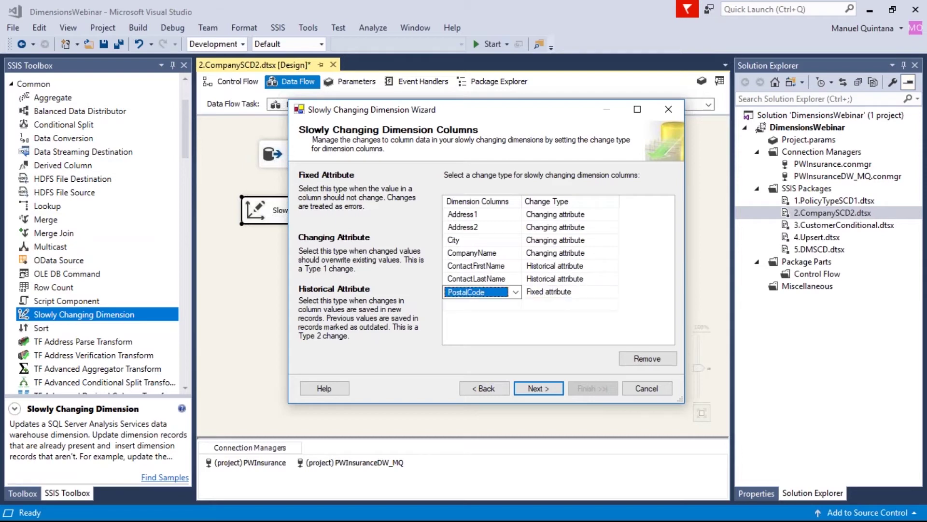
# - Set the change type of PostalCode, State and WorkPhone to Changing attribute
pyautogui.press('Tab')
pyautogui.press('Down')
pyautogui.press('Tab')
pyautogui.press('Tab')
pyautogui.press('Tab')
pyautogui.press('Down')
pyautogui.press('Tab')
pyautogui.press('Tab')
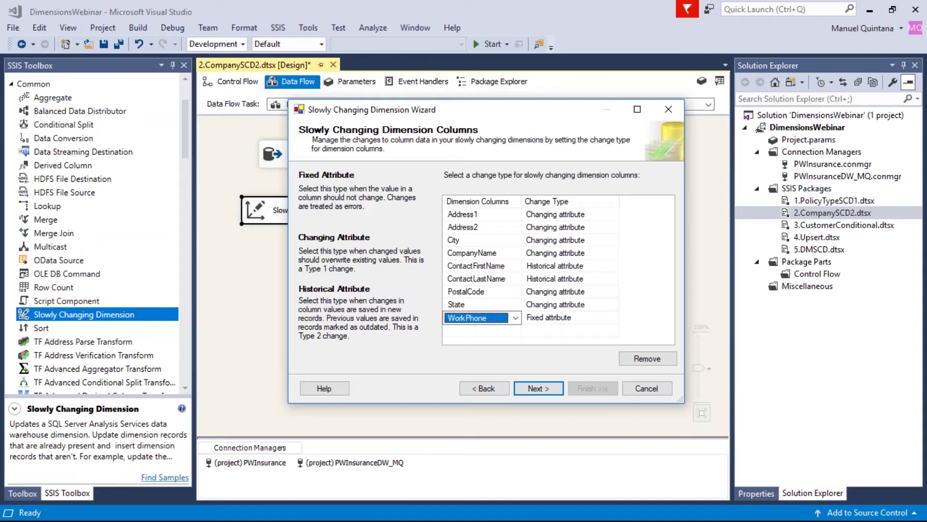
pyautogui.press('Tab')
pyautogui.press('Down')
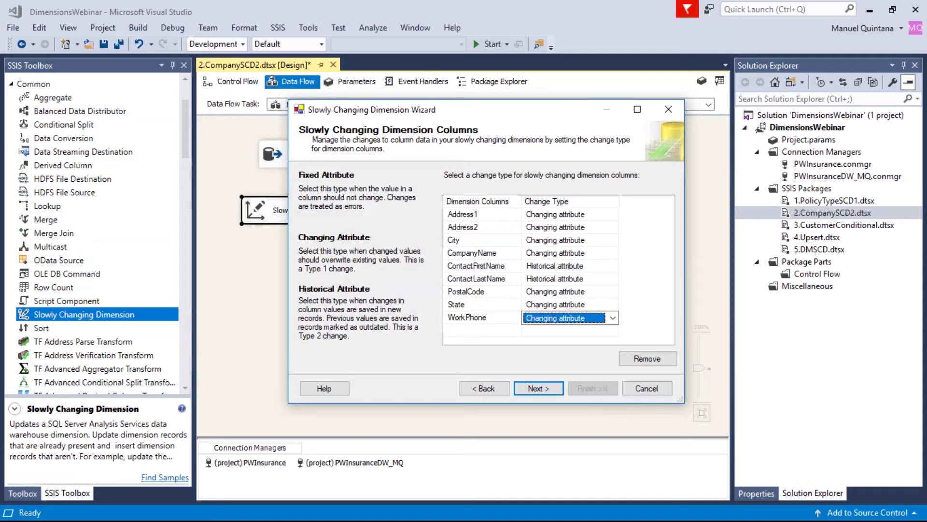
pyautogui.press('Tab')
pyautogui.press('Tab')
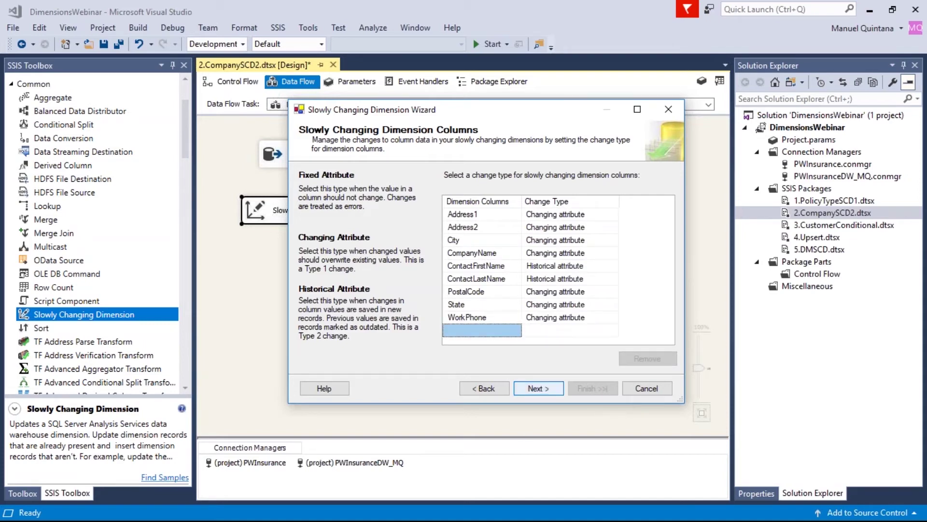
# - Enable changing all matching records, including outdated ones, for changing attributes, and continue to the historical attribute options
pyautogui.click(538, 388)
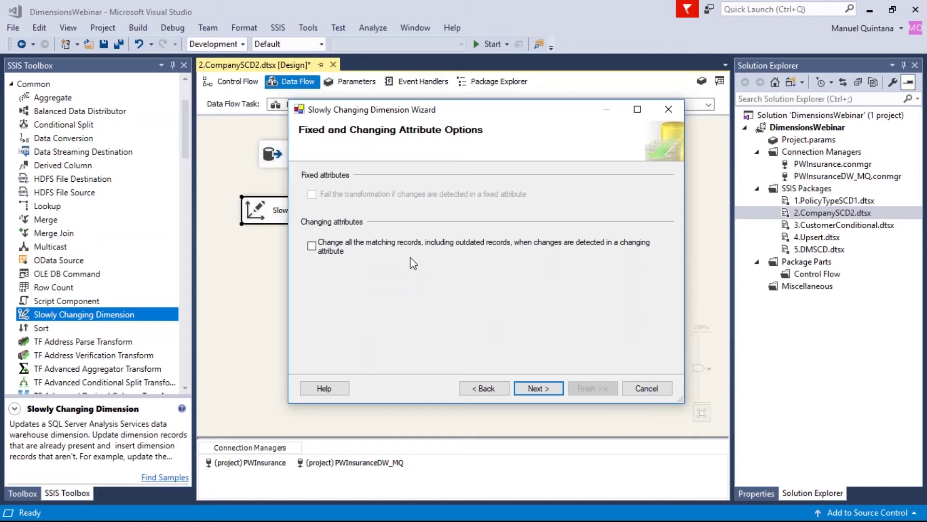
pyautogui.click(312, 246)
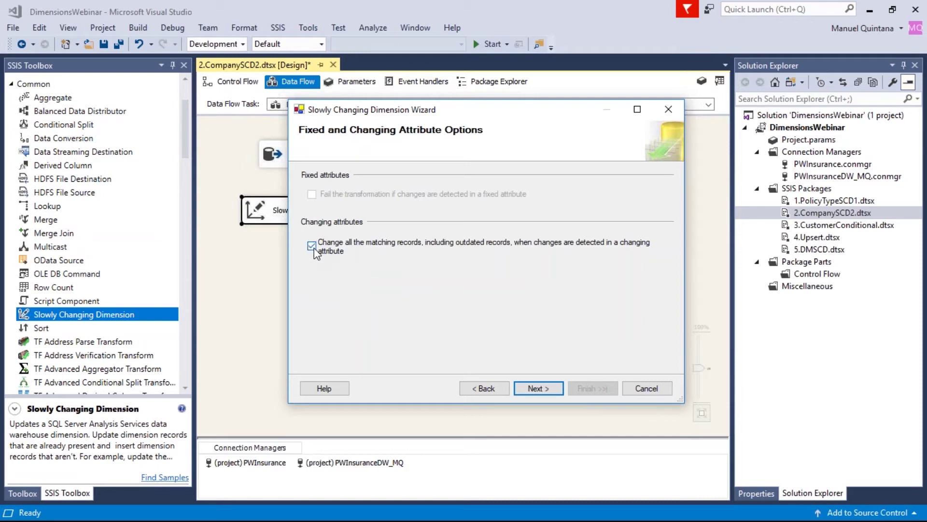
pyautogui.click(539, 388)
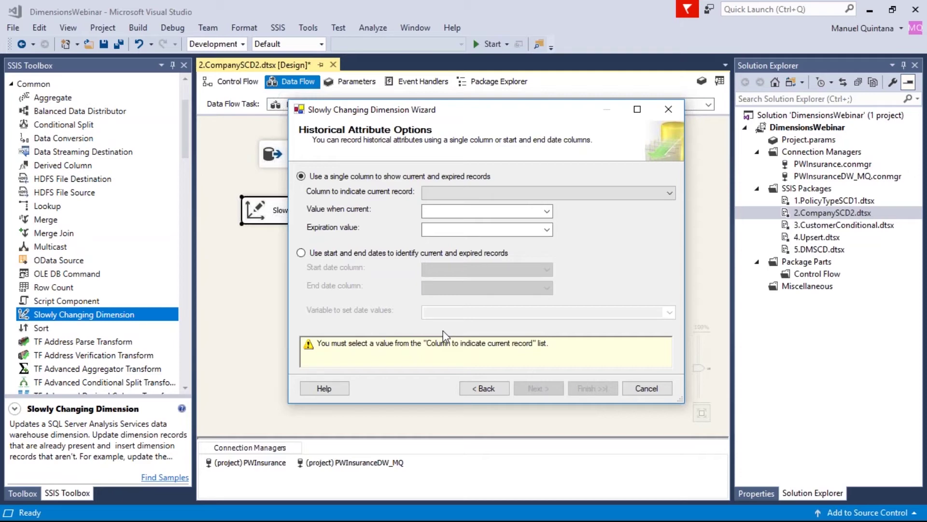
pyautogui.click(550, 193)
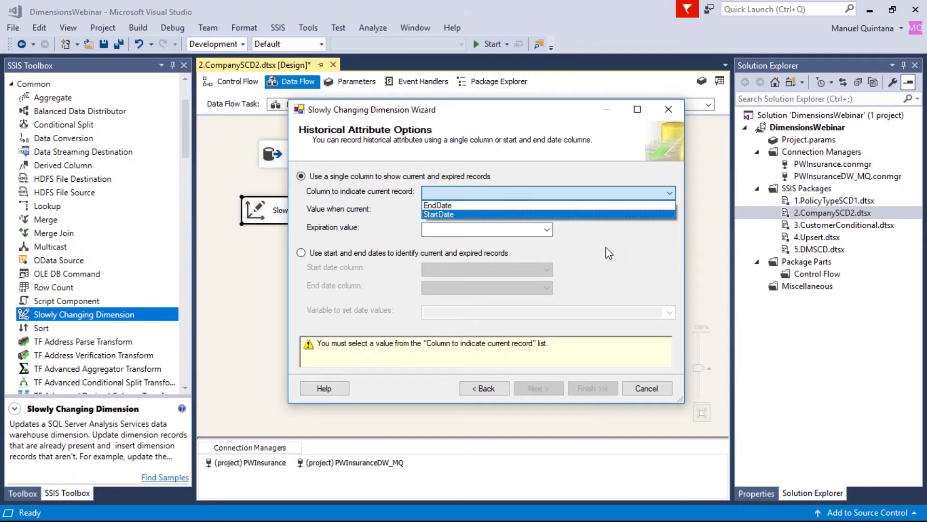
pyautogui.click(529, 206)
pyautogui.click(548, 211)
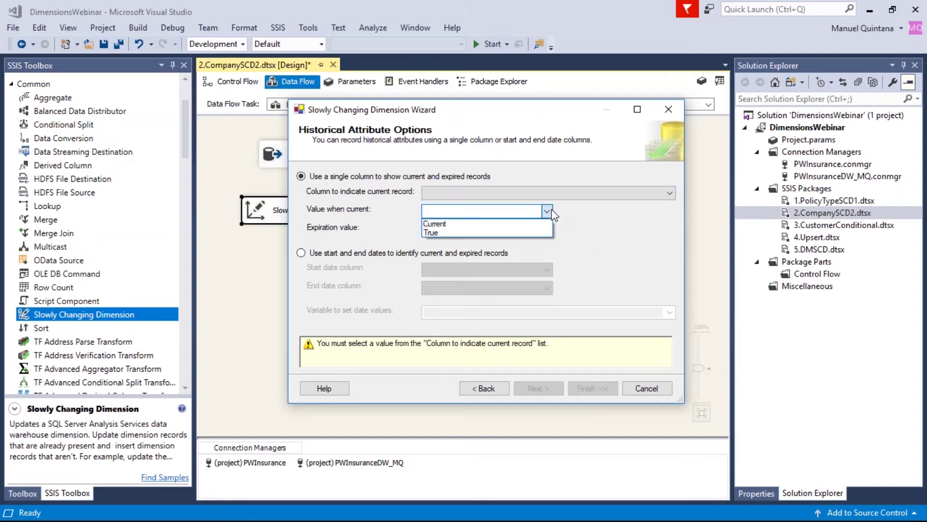
pyautogui.click(594, 221)
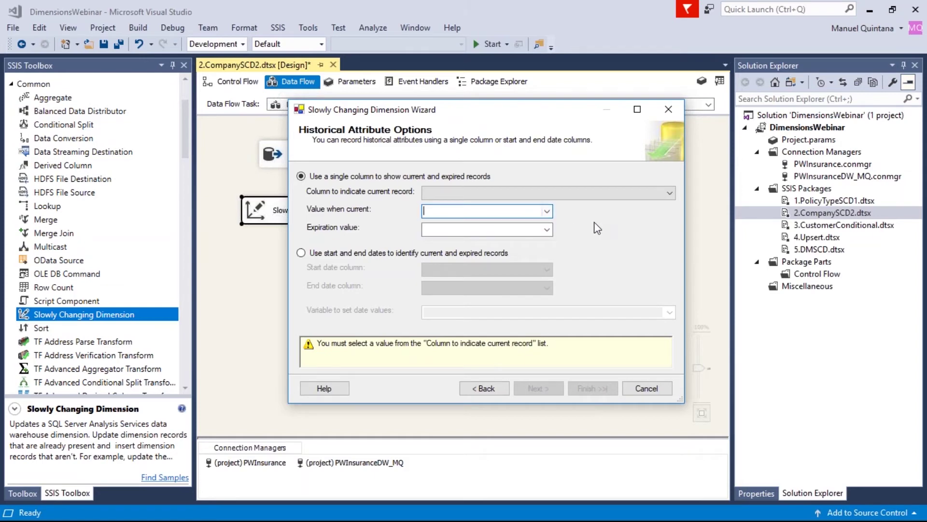
pyautogui.click(547, 229)
pyautogui.click(547, 229)
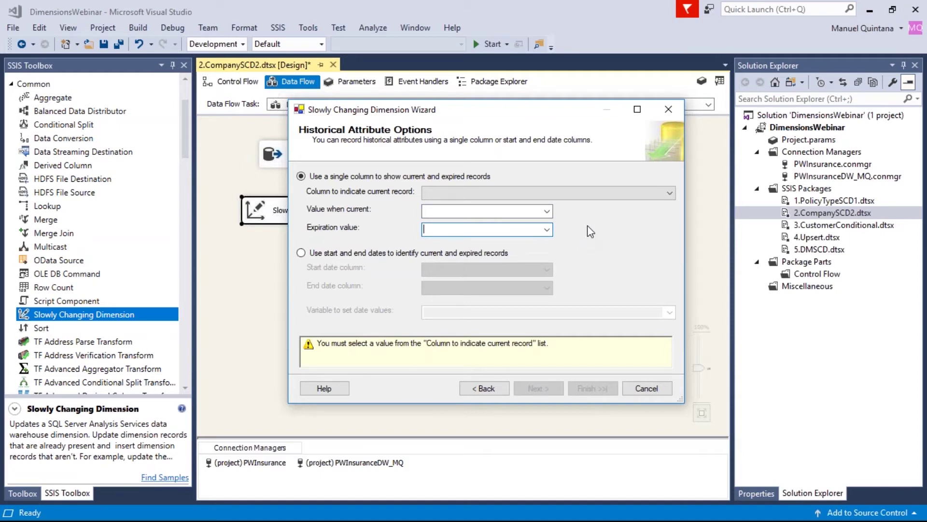
# - Identify current and expired records by start and end dates, using StartDate, EndDate and the System::ContainerStartTime variable
pyautogui.click(371, 254)
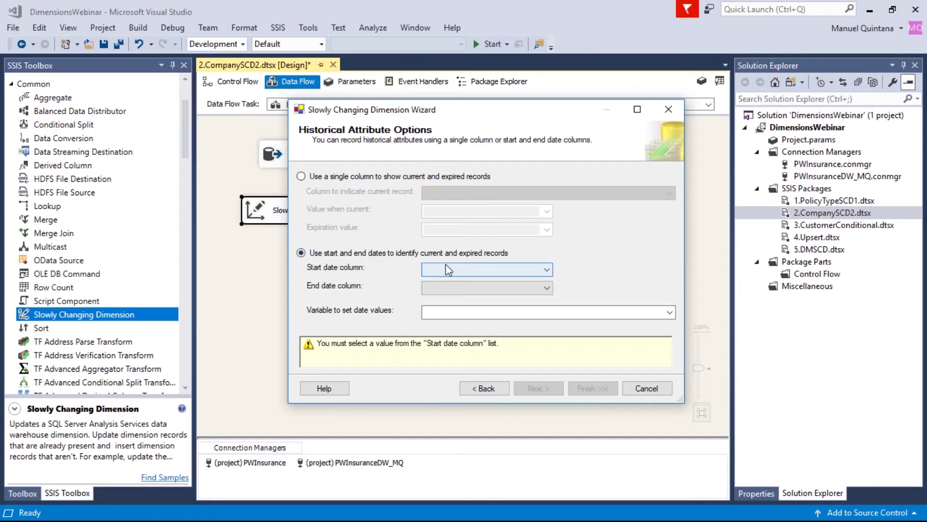
pyautogui.click(541, 269)
pyautogui.click(449, 291)
pyautogui.click(451, 288)
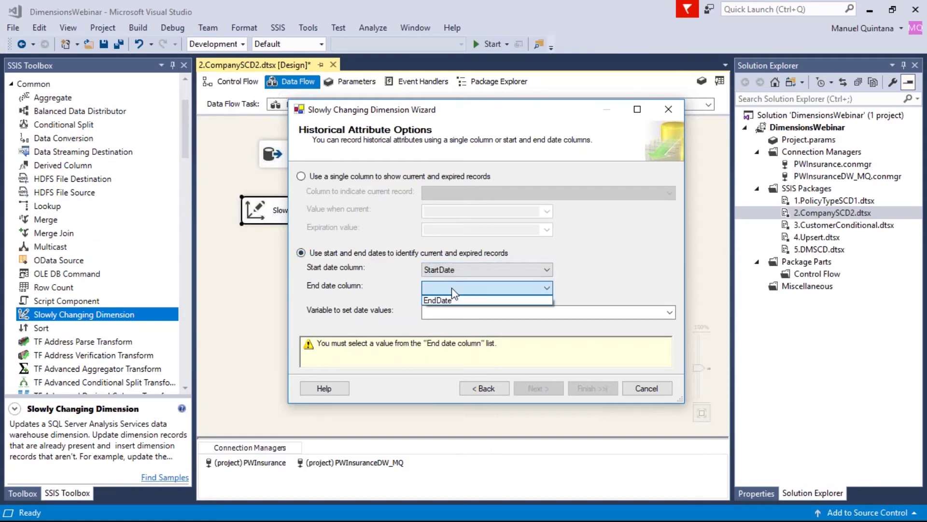
pyautogui.click(449, 299)
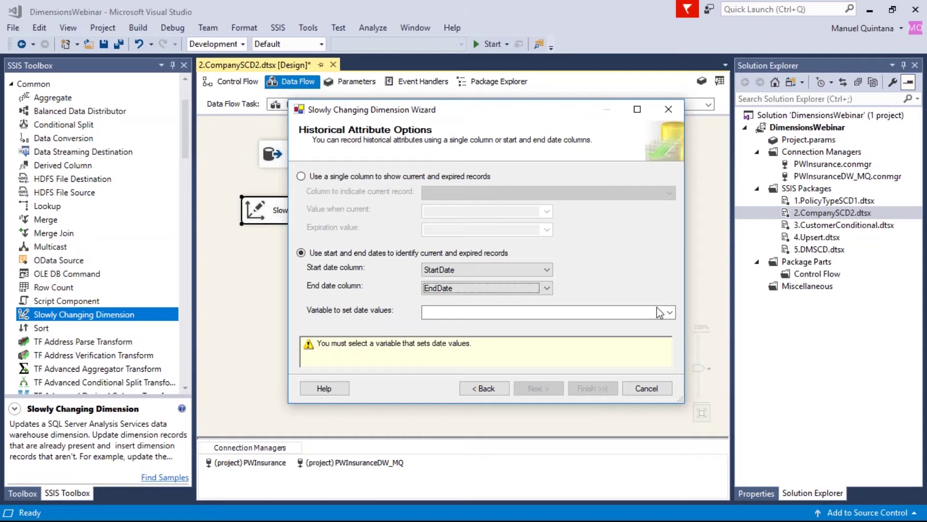
pyautogui.click(670, 313)
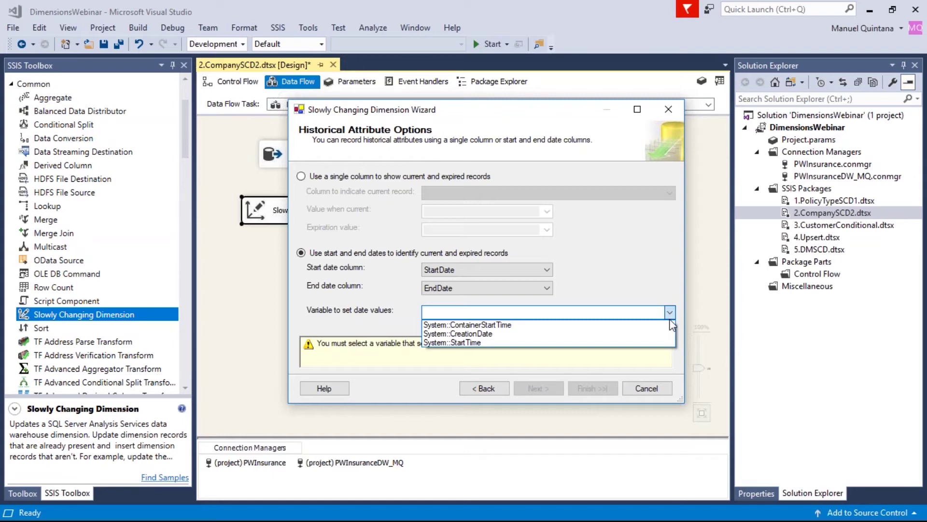
pyautogui.click(597, 325)
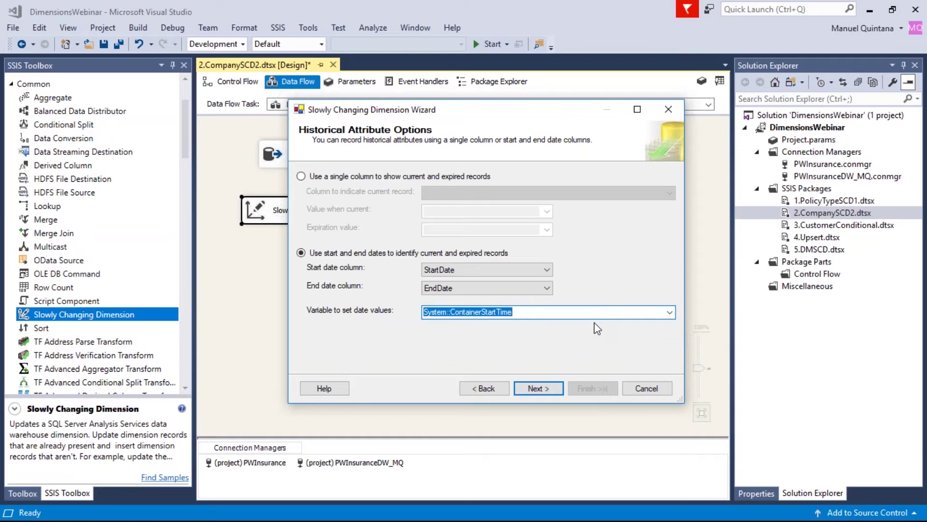
pyautogui.click(550, 389)
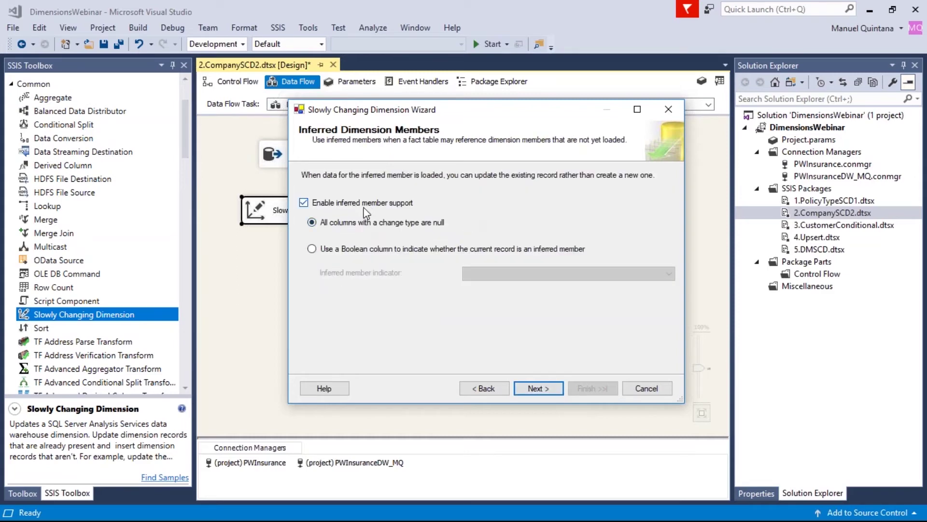
# - Disable inferred member support and finish the Slowly Changing Dimension wizard
pyautogui.click(366, 207)
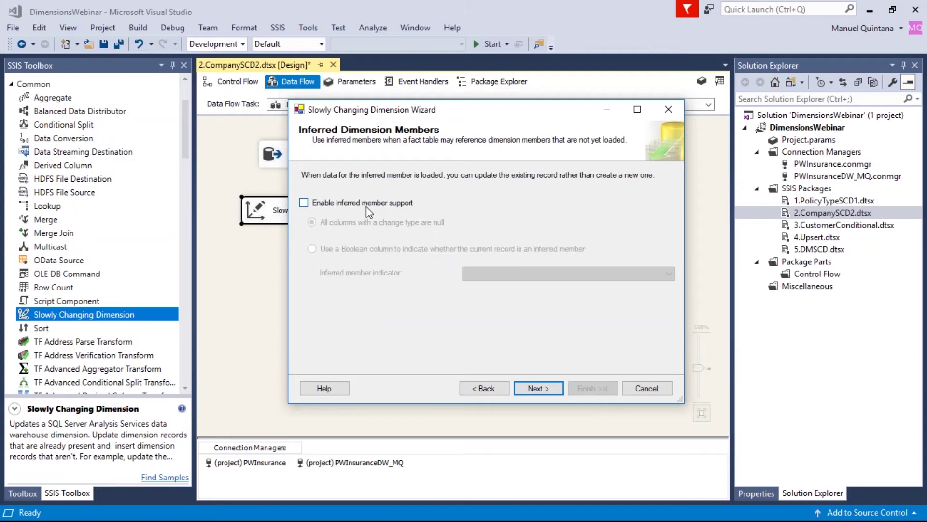
pyautogui.click(533, 386)
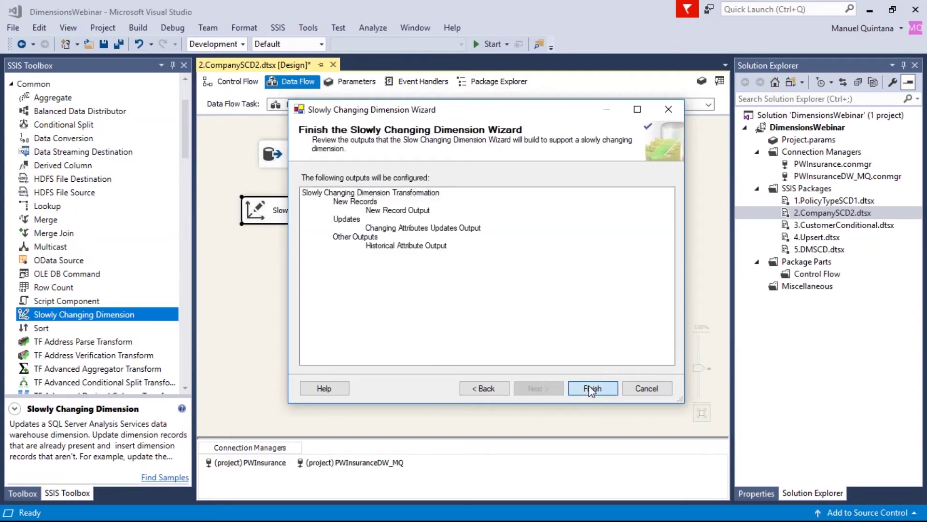
pyautogui.click(592, 387)
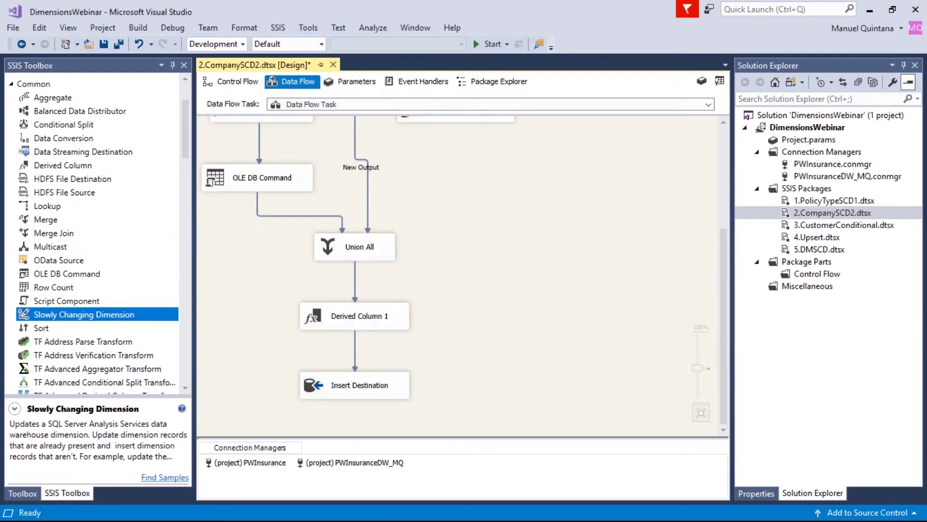
# - Examine the generated data flow, including the changing attribute, new and historical attribute output branches
pyautogui.scroll(5, 575, 406)
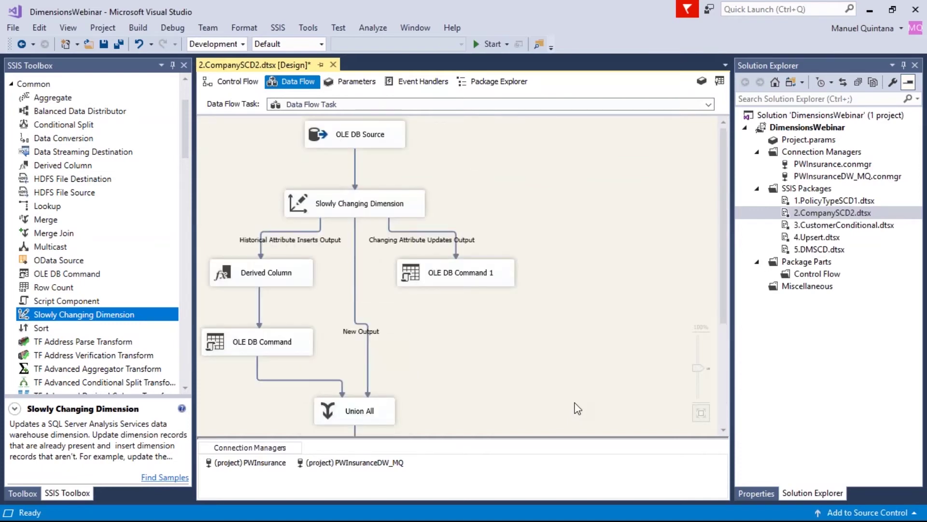
pyautogui.click(457, 278)
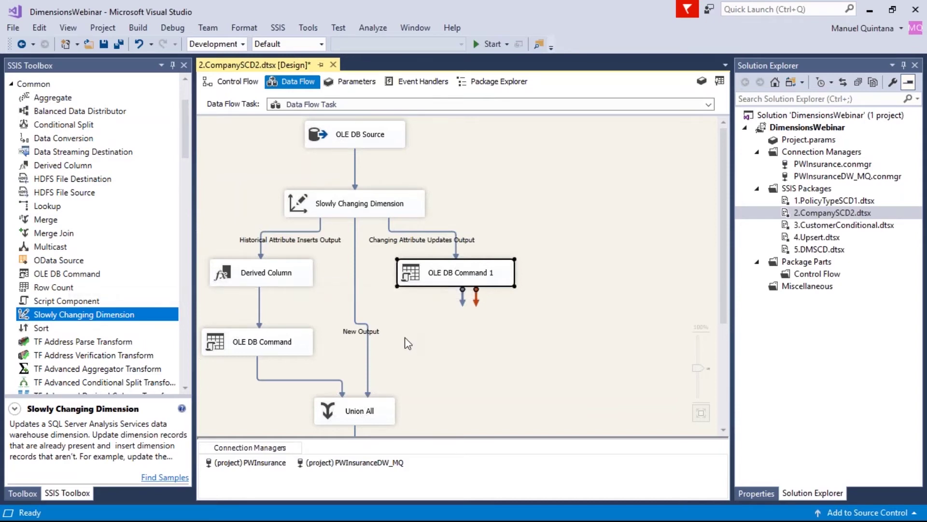
pyautogui.scroll(-1, 408, 343)
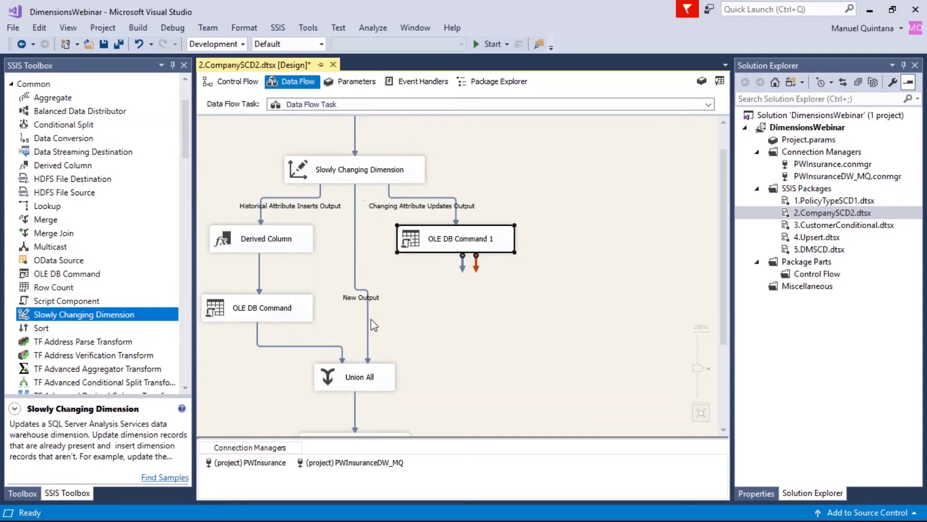
pyautogui.scroll(-1, 427, 357)
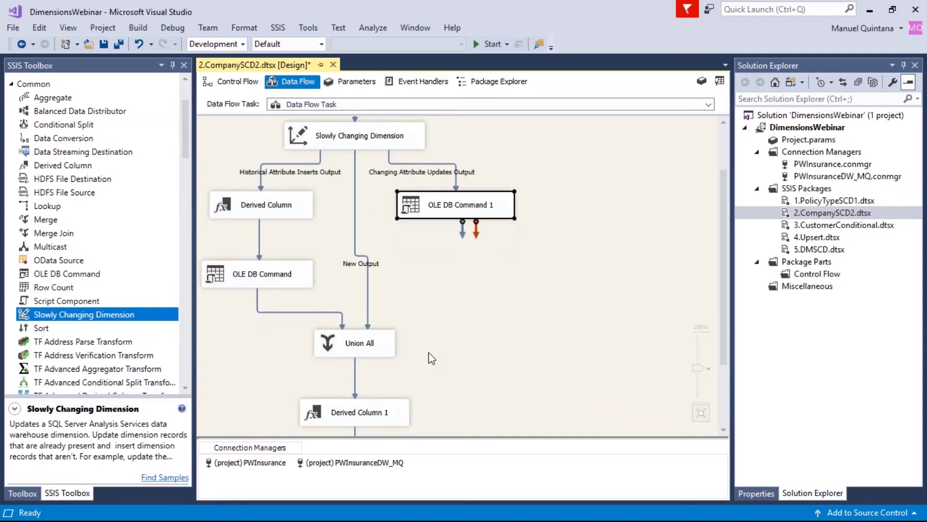
pyautogui.scroll(2, 458, 357)
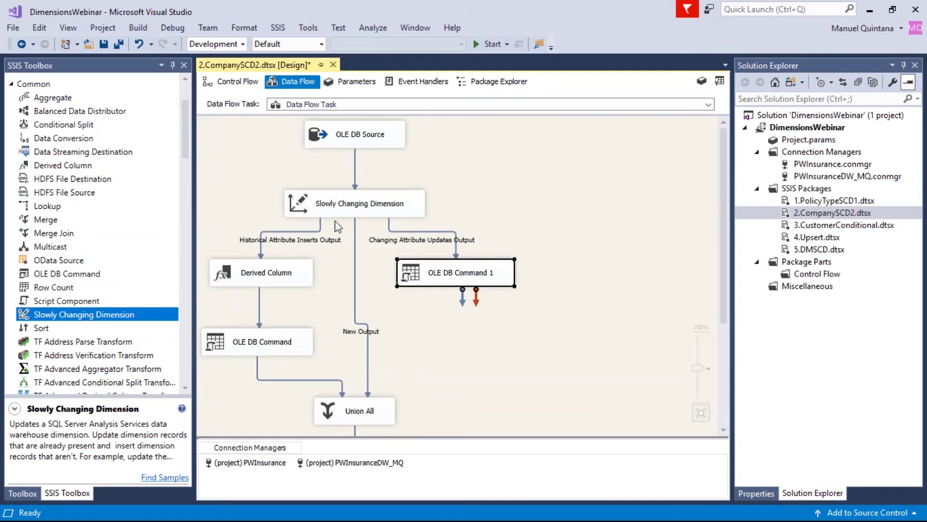
pyautogui.rightClick(293, 234)
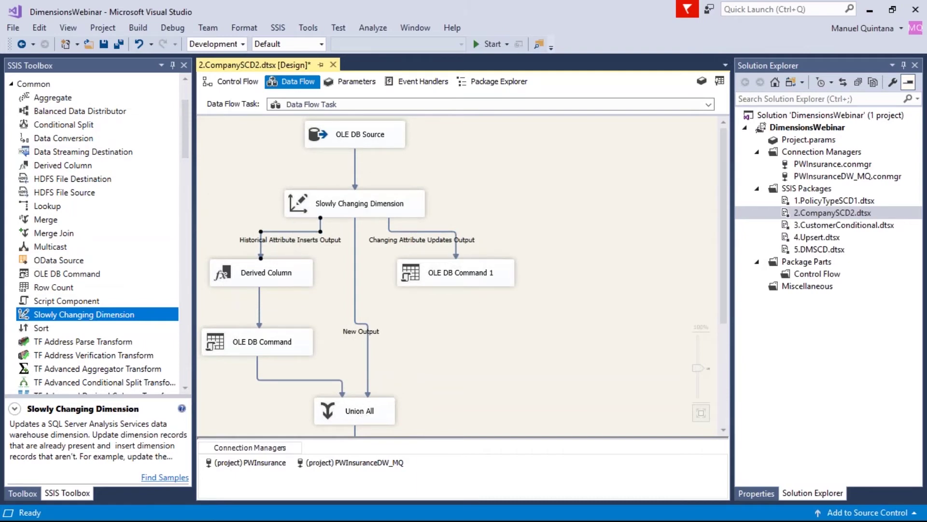
pyautogui.click(339, 265)
pyautogui.rightClick(296, 239)
pyautogui.click(335, 269)
# - Review the EndDate expression in the historical branch's Derived Column and the SqlCommand update statement in the OLE DB Command after it
pyautogui.doubleClick(269, 272)
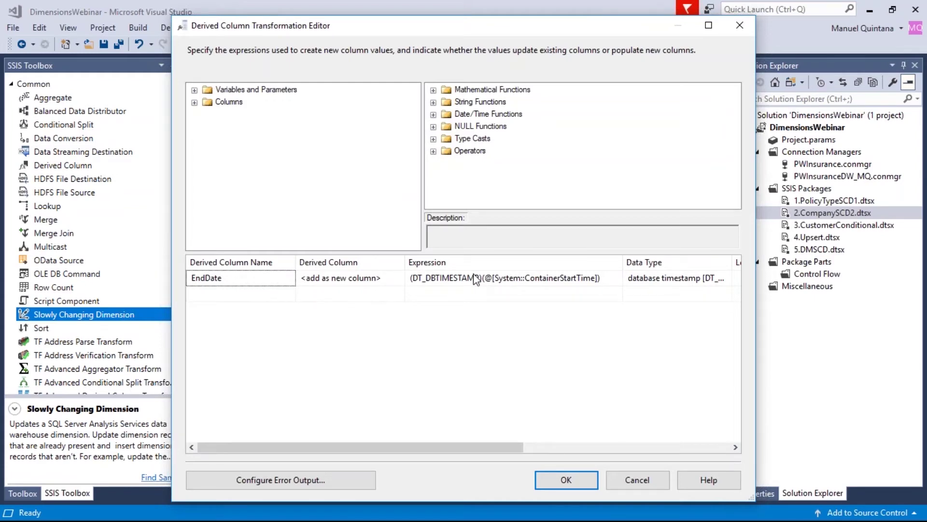
pyautogui.click(627, 477)
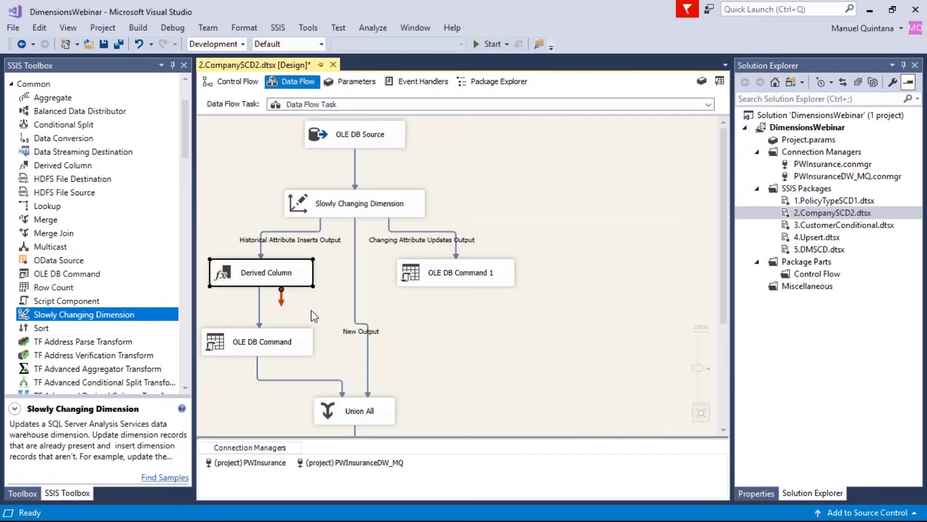
pyautogui.click(297, 346)
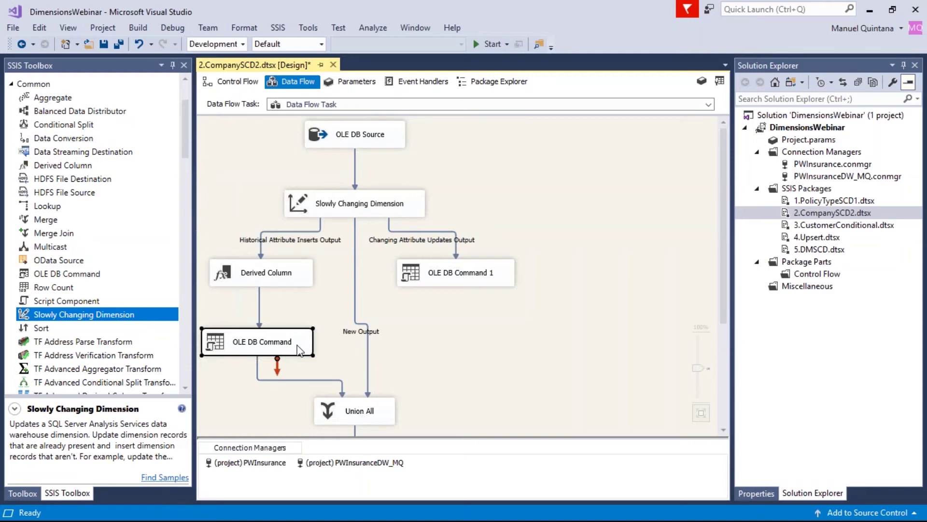
pyautogui.doubleClick(298, 346)
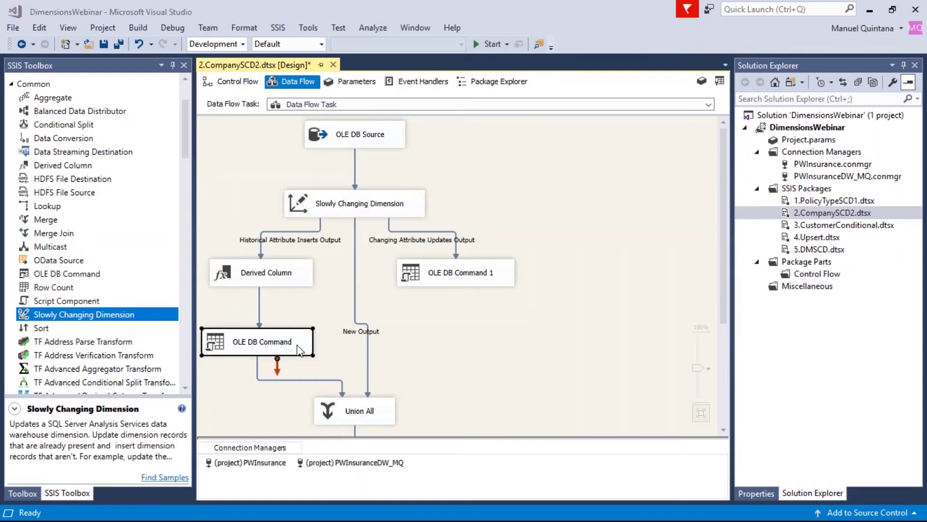
pyautogui.click(344, 94)
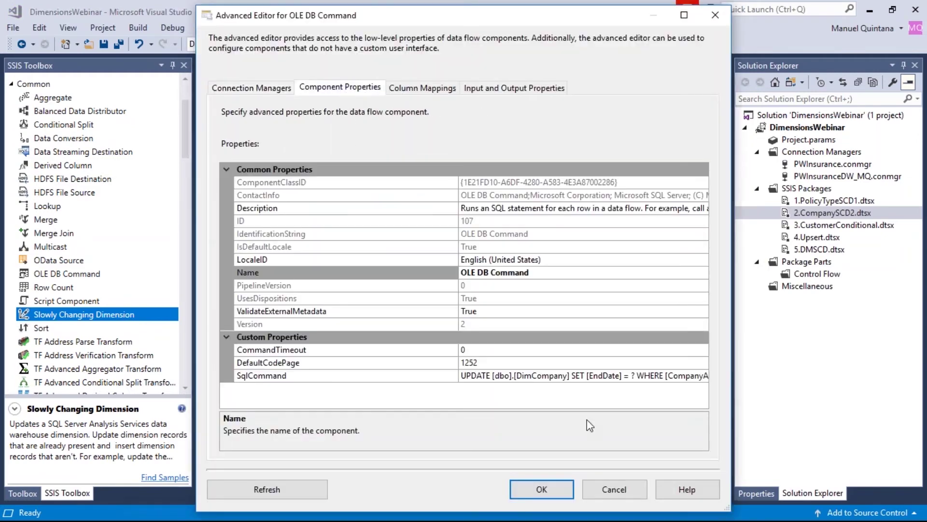
pyautogui.click(681, 378)
pyautogui.click(702, 376)
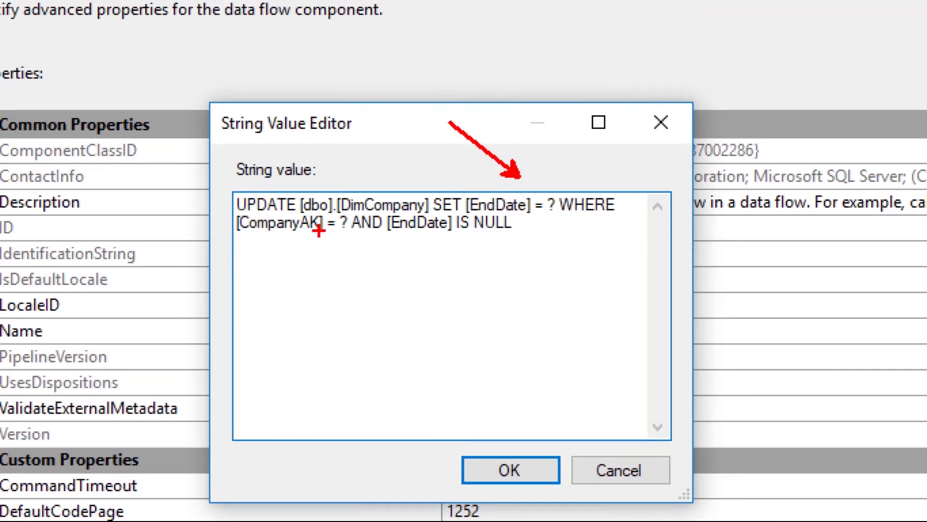
pyautogui.moveTo(340, 235); pyautogui.dragTo(309, 306)
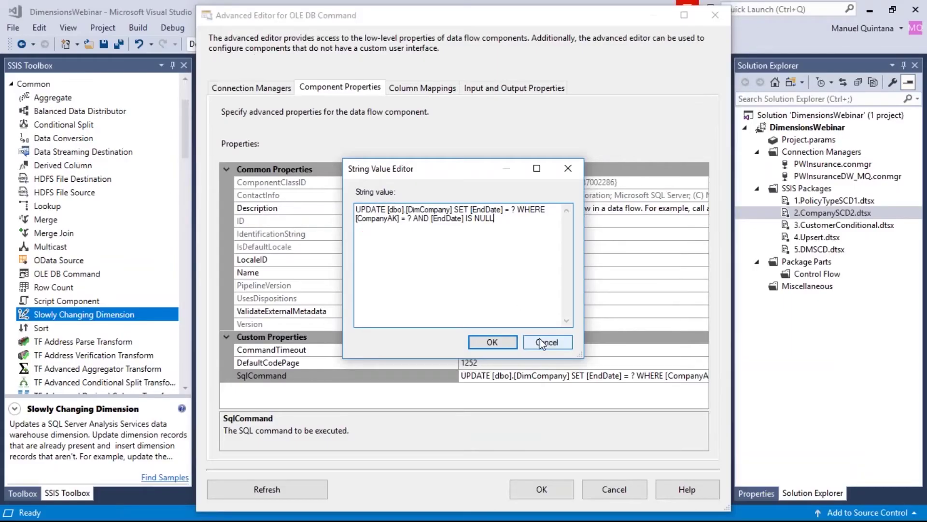
pyautogui.click(612, 419)
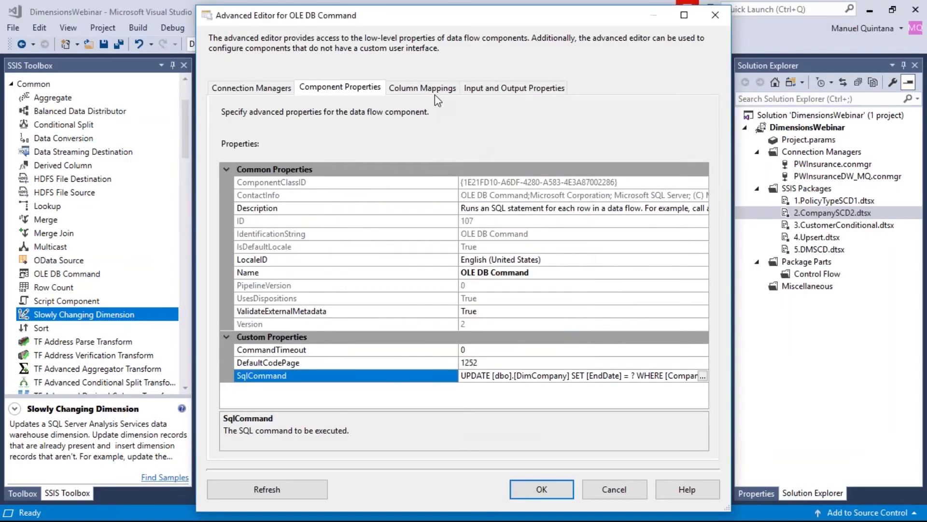
# - Examine how the OLE DB Command's input columns map to Param_0 and Param_1, and close the editor without changes
pyautogui.click(436, 92)
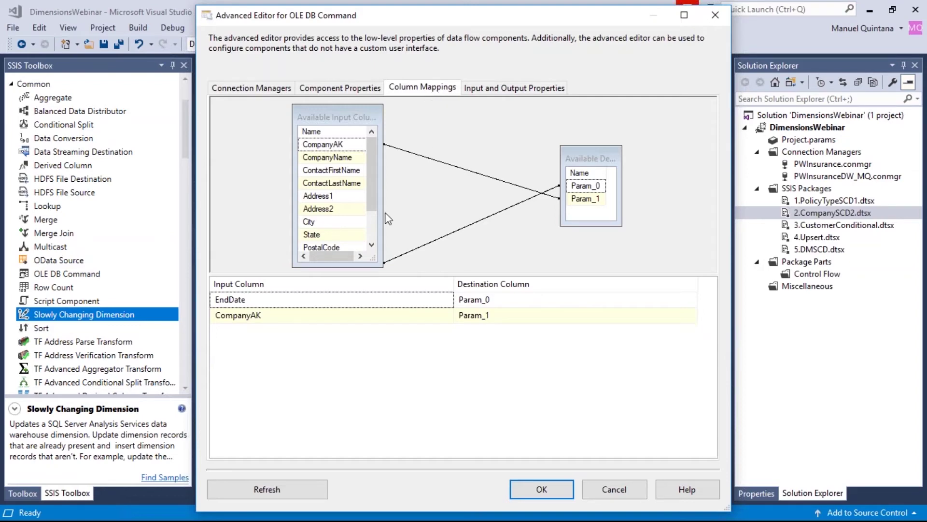
pyautogui.scroll(-1, 372, 239)
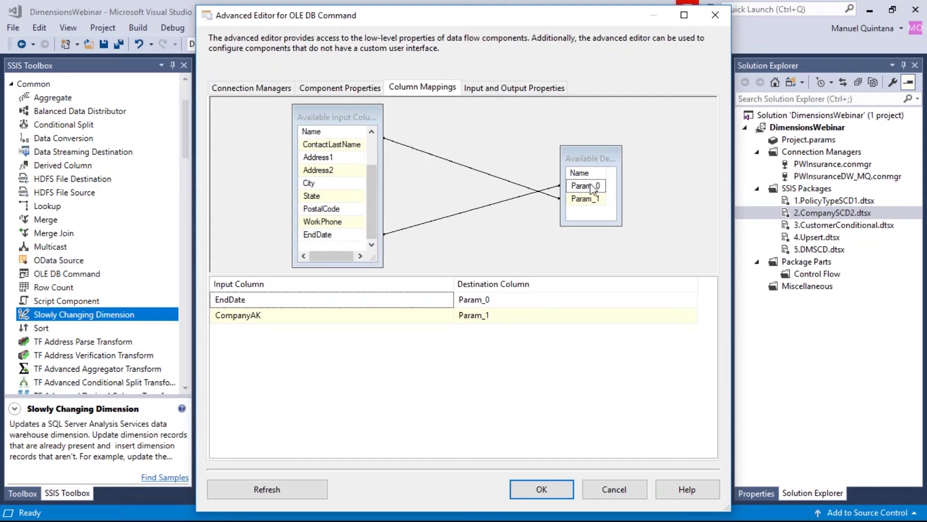
pyautogui.moveTo(597, 190)
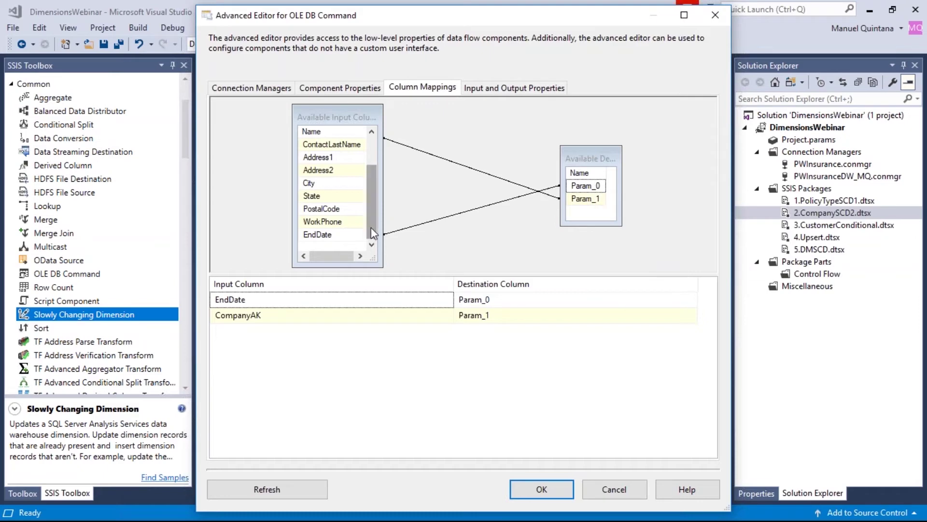
pyautogui.click(611, 491)
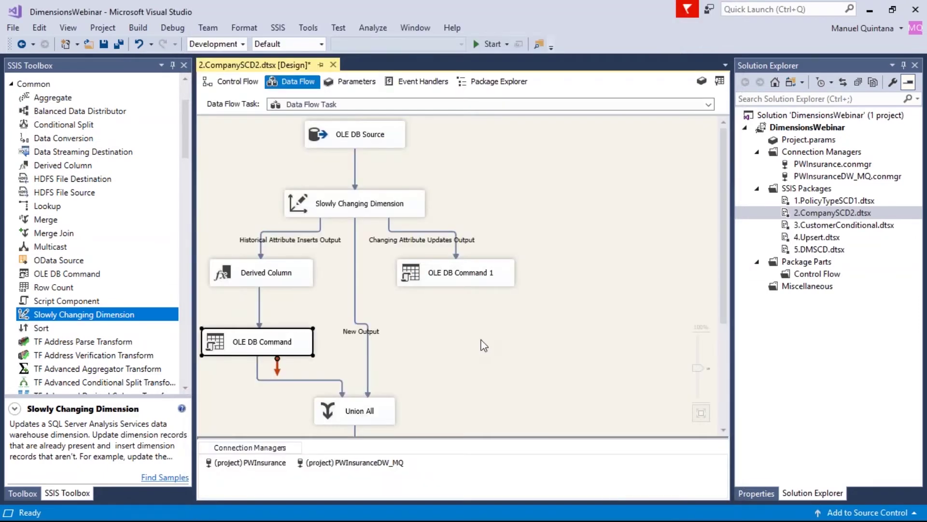
# - Follow the flow past Union All and review the StartDate expression in Derived Column 1
pyautogui.scroll(-1, 327, 198)
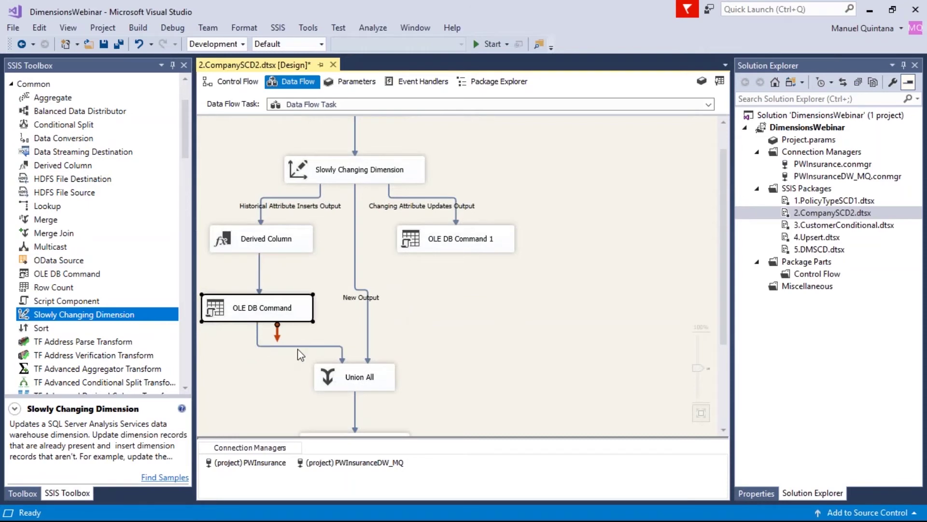
pyautogui.scroll(-1, 475, 292)
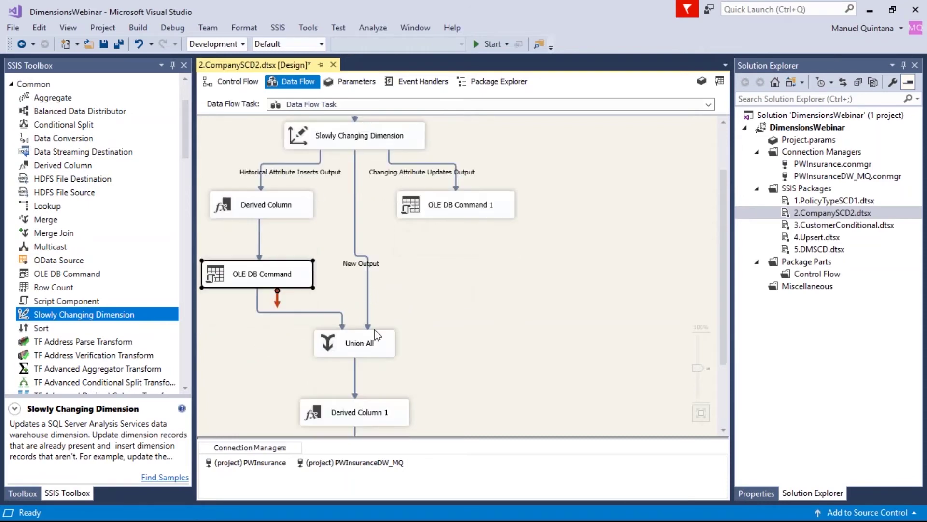
pyautogui.scroll(-1, 468, 345)
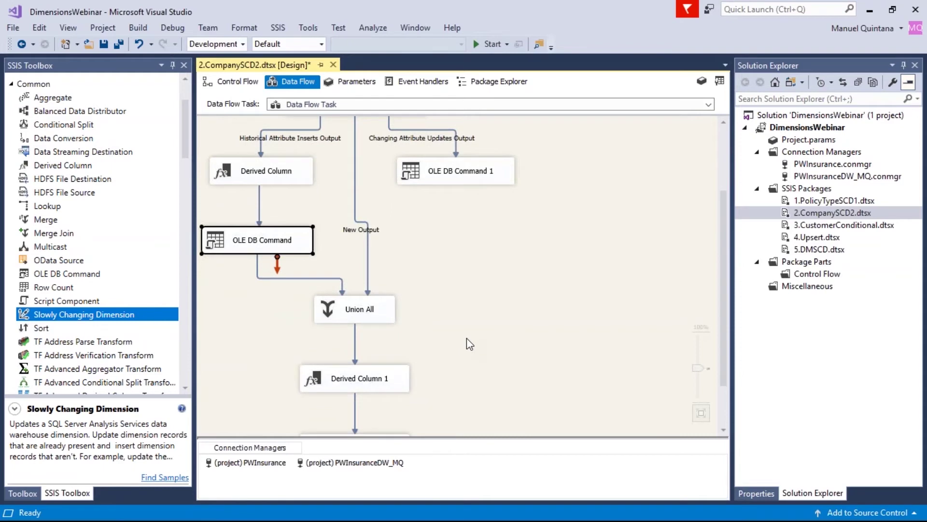
pyautogui.scroll(-1, 467, 343)
pyautogui.scroll(-1, 467, 342)
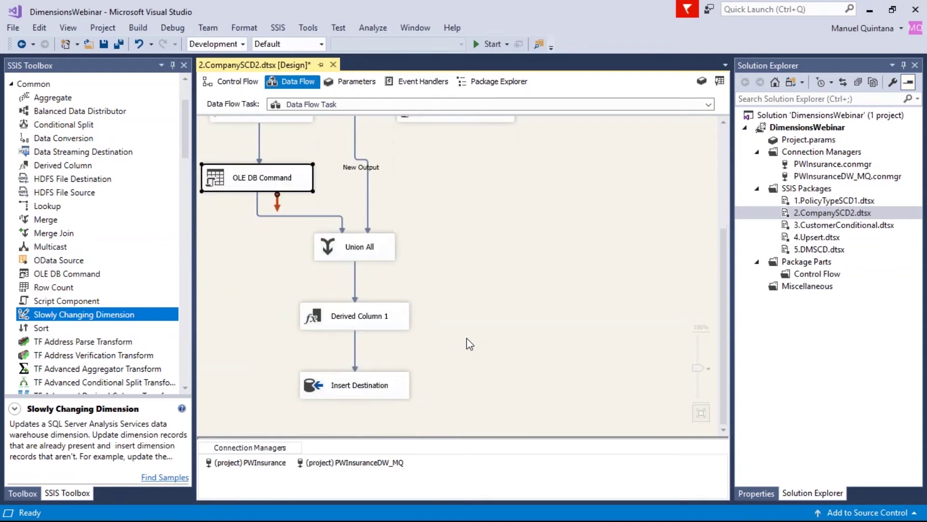
pyautogui.doubleClick(398, 318)
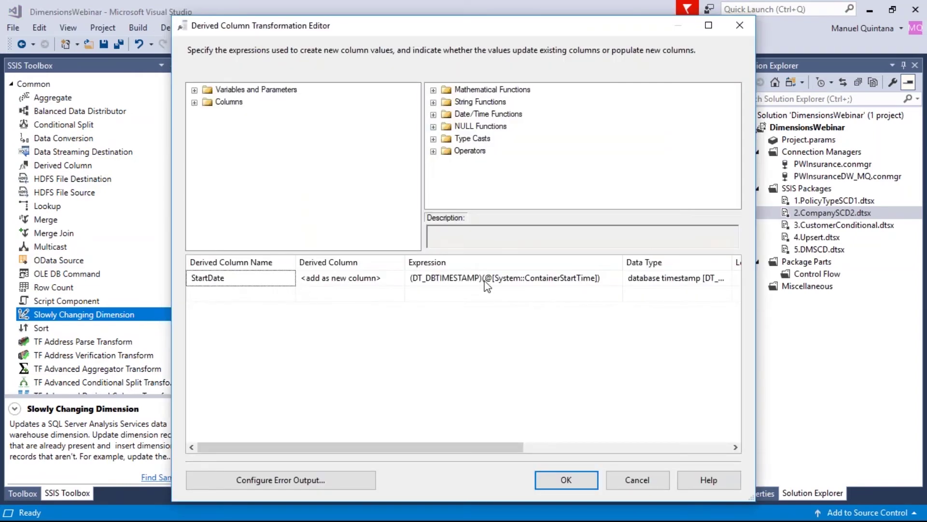
pyautogui.click(632, 485)
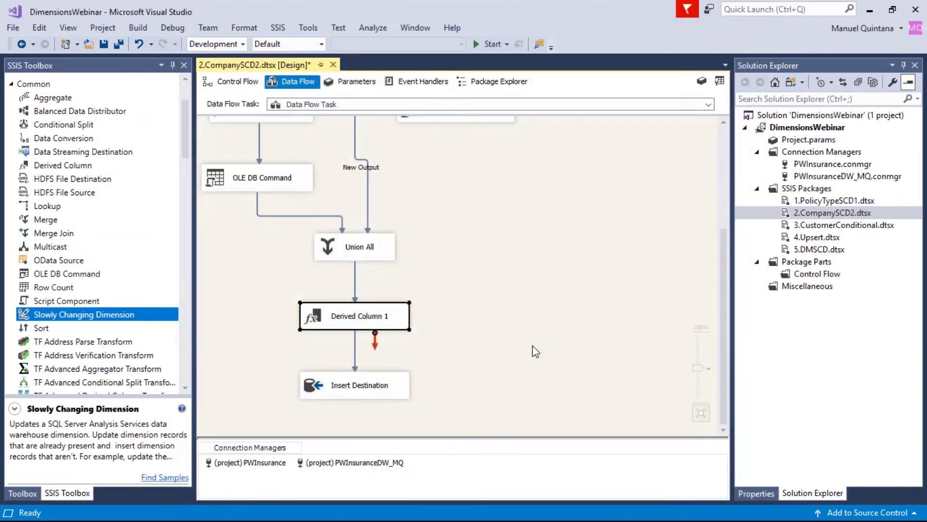
# - Try the "Table or view - fast load" access mode on the Insert Destination, check its column mappings, and cancel the editor
pyautogui.doubleClick(392, 390)
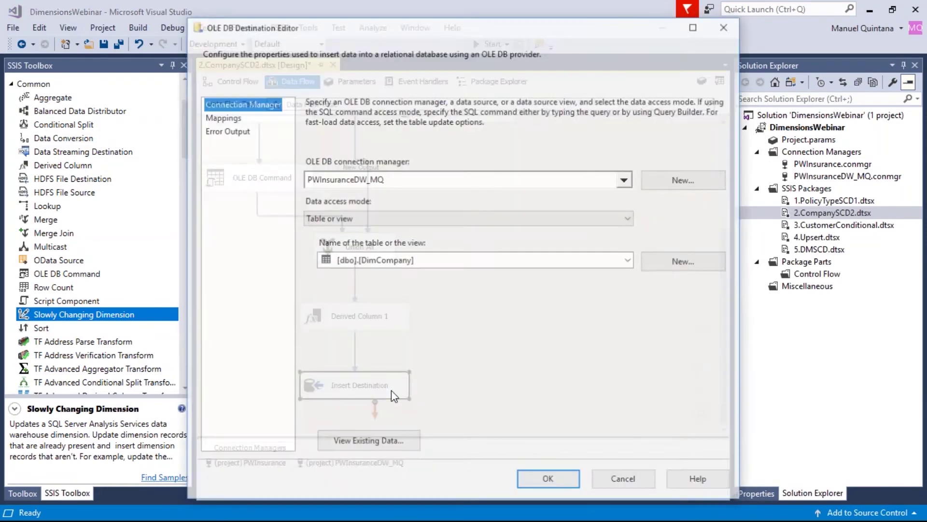
pyautogui.click(344, 220)
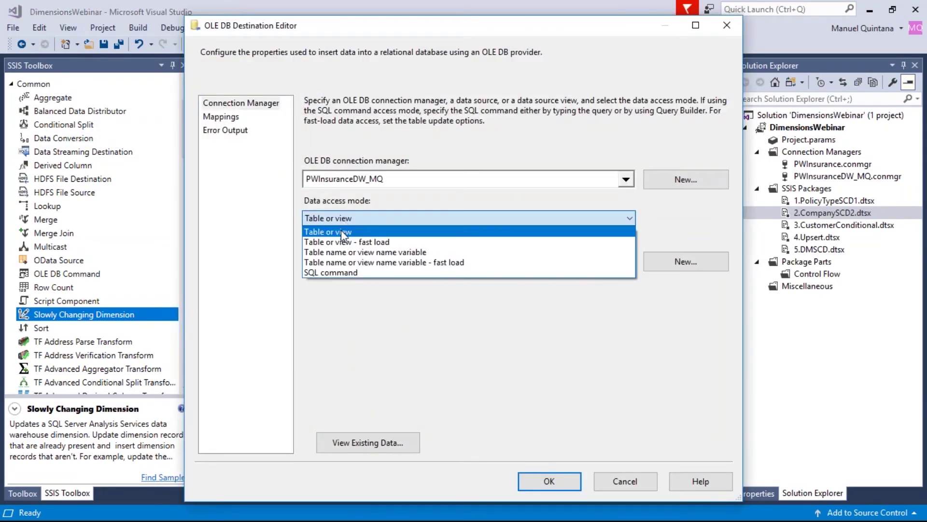
pyautogui.click(339, 240)
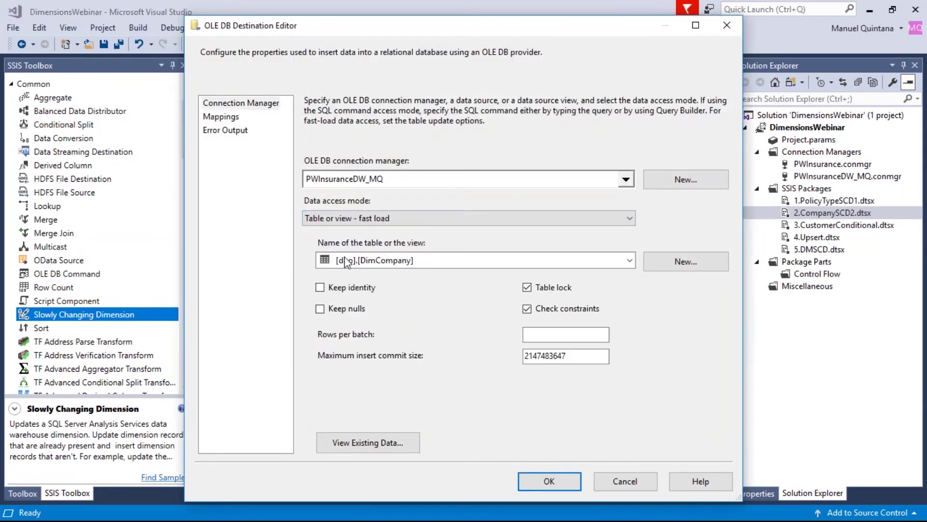
pyautogui.click(227, 122)
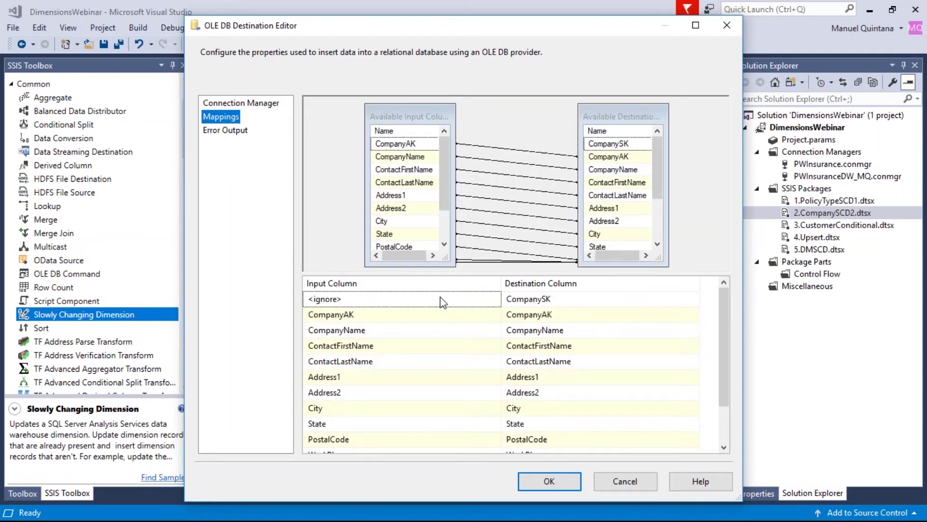
pyautogui.scroll(-1, 721, 300)
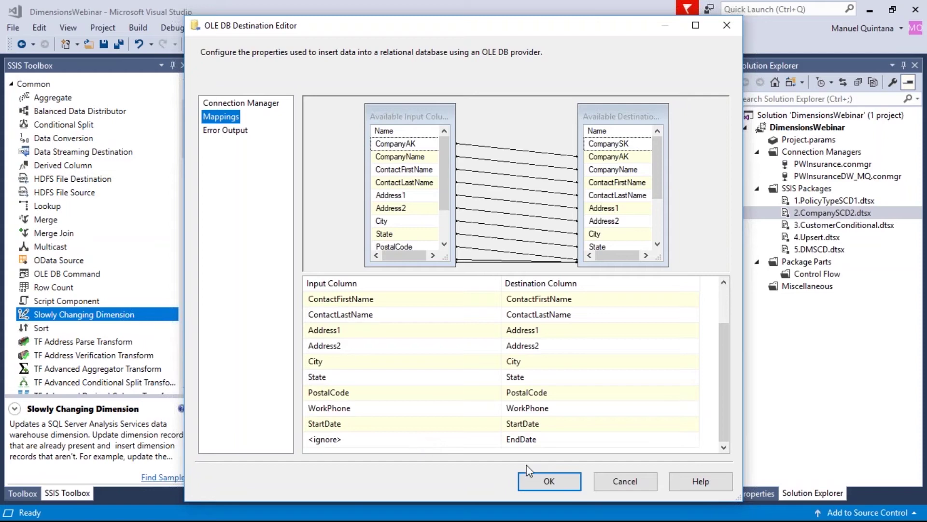
pyautogui.click(608, 491)
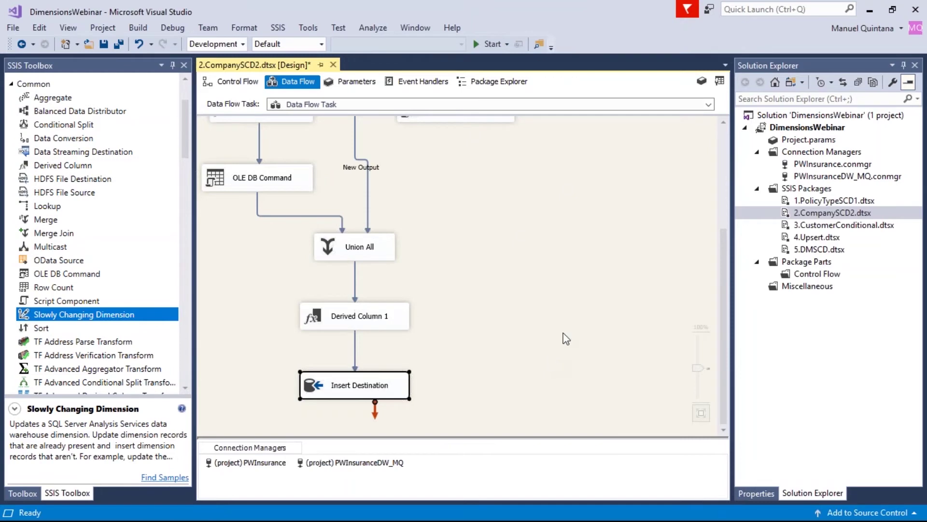
# - Return to the start of the data flow and save the 2.CompanySCD2.dtsx package
pyautogui.scroll(5, 561, 333)
pyautogui.rightClick(550, 199)
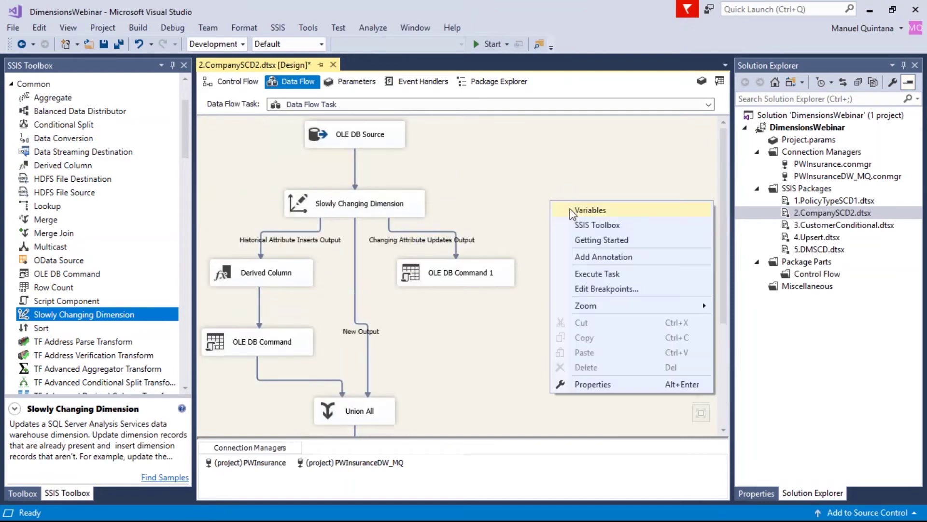
pyautogui.press('Escape')
pyautogui.hotkey('ctrl', 's')
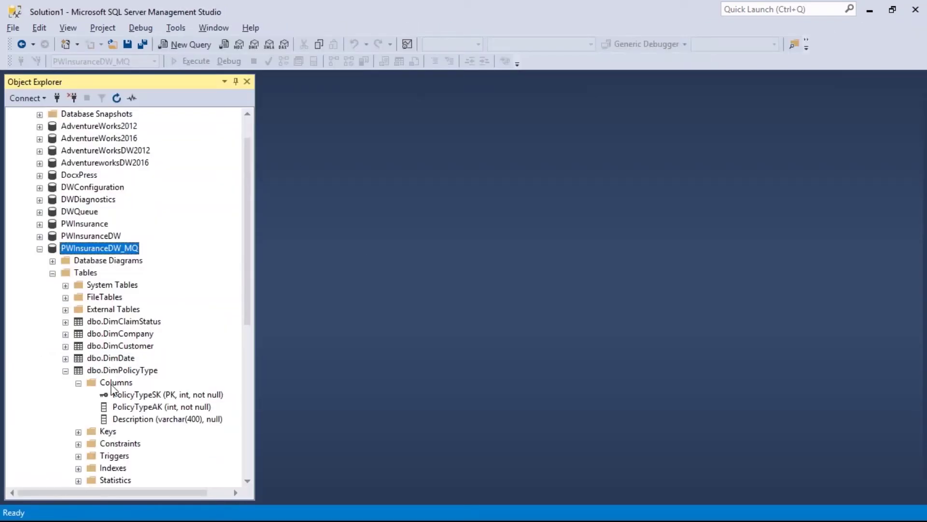
# - In SQL Server Management Studio, select the top 1000 rows of dbo.DimCompany in PWInsuranceDW_MQ
pyautogui.click(65, 372)
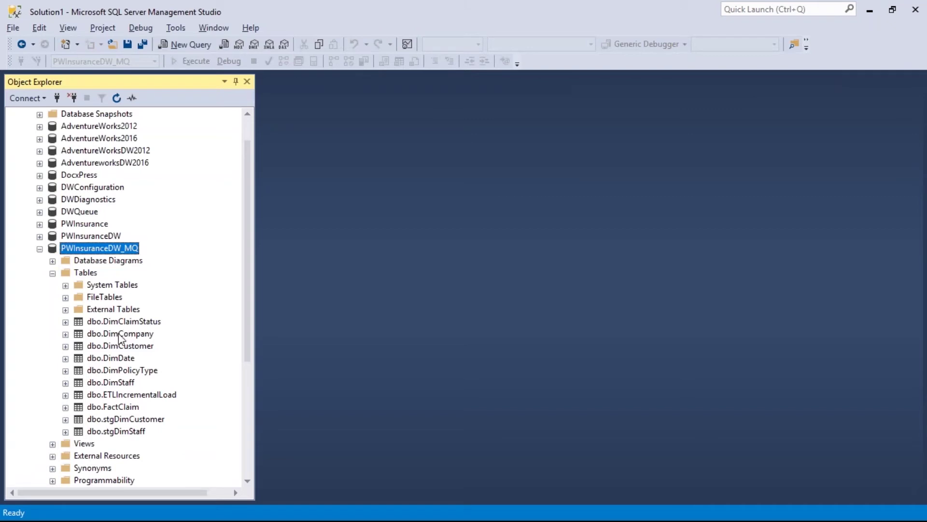
pyautogui.click(117, 334)
pyautogui.rightClick(117, 334)
pyautogui.click(174, 250)
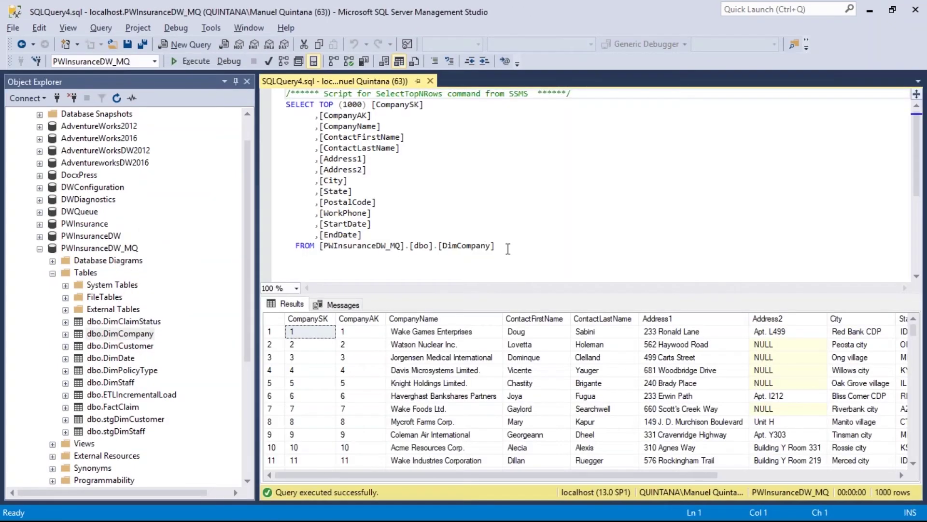
# - Add the filter WHERE CompanyAK IN (999,1000) to the DimCompany query and run it
pyautogui.press('Return')
pyautogui.write('W')
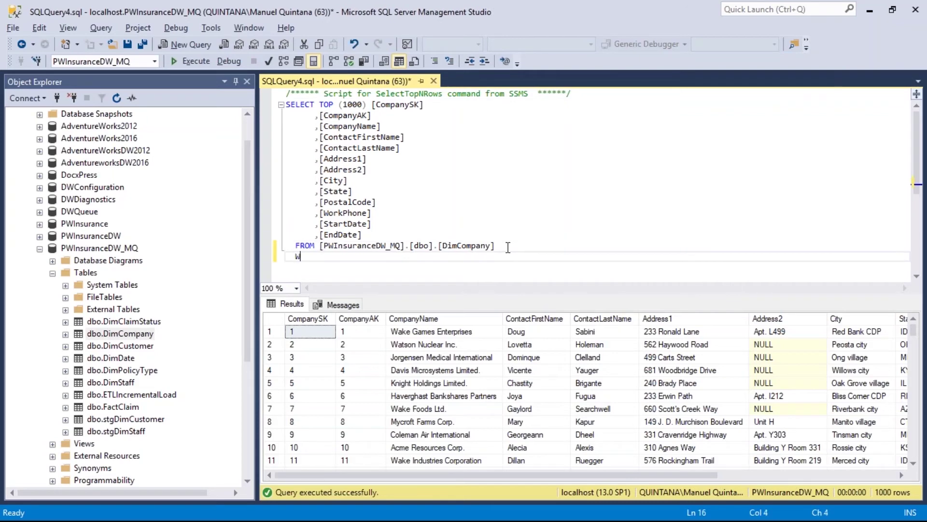
pyautogui.write('HERE CompanyAK')
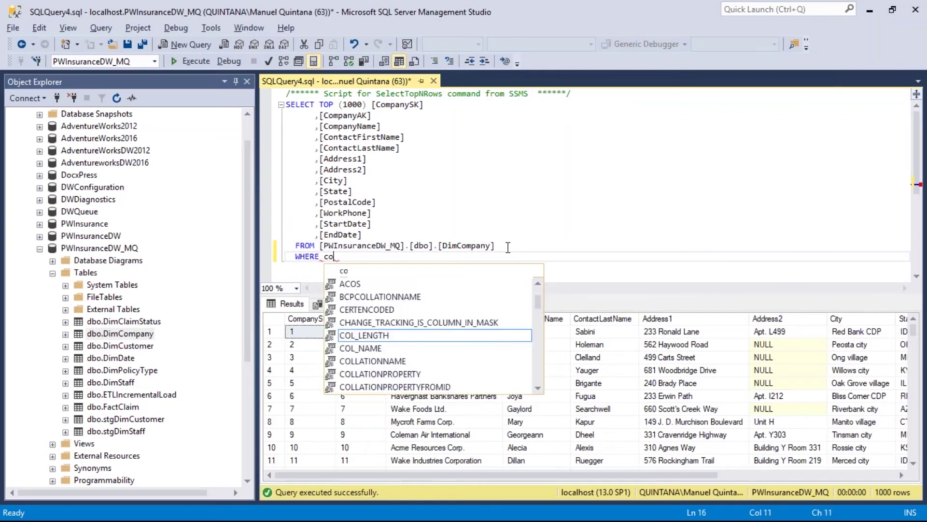
pyautogui.write(' IN')
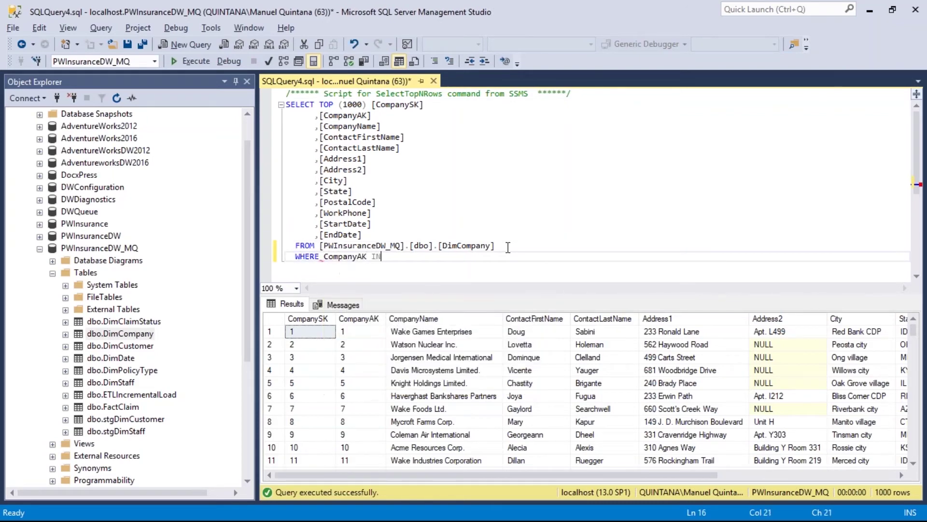
pyautogui.write(' (999,1000)')
pyautogui.click(193, 61)
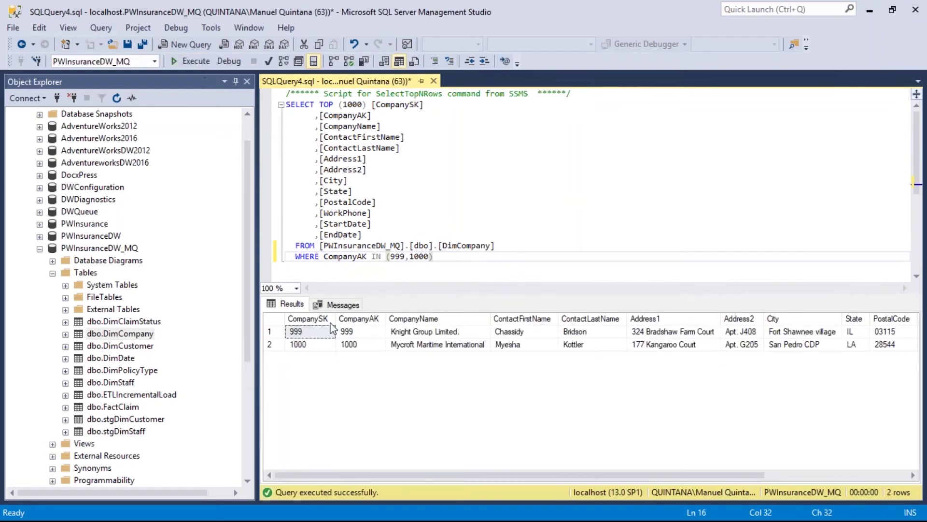
# - Examine the company name and contact first name of company 999 in the query results
pyautogui.click(437, 331)
pyautogui.click(517, 324)
pyautogui.click(433, 331)
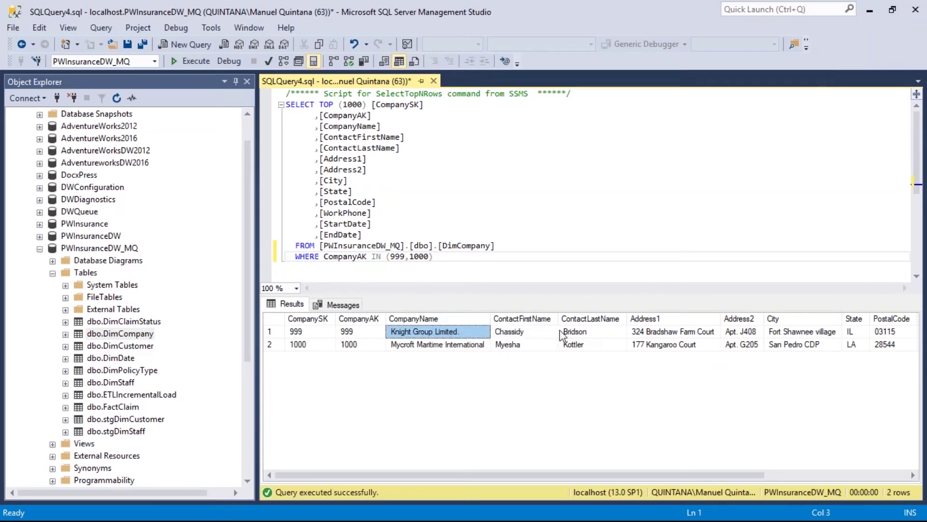
pyautogui.click(538, 333)
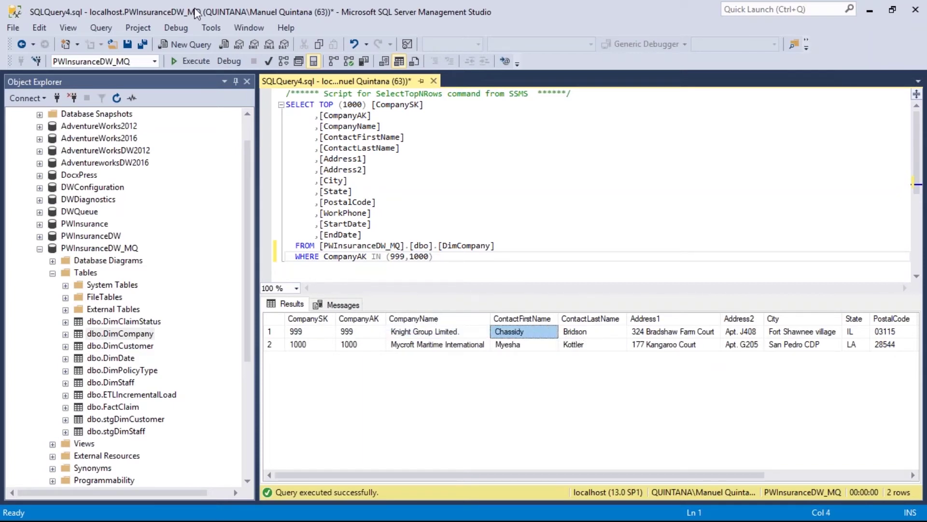
# - Open CompanyUpdate.sql from the Company folder and execute it against PWInsuranceDW_MQ
pyautogui.click(112, 43)
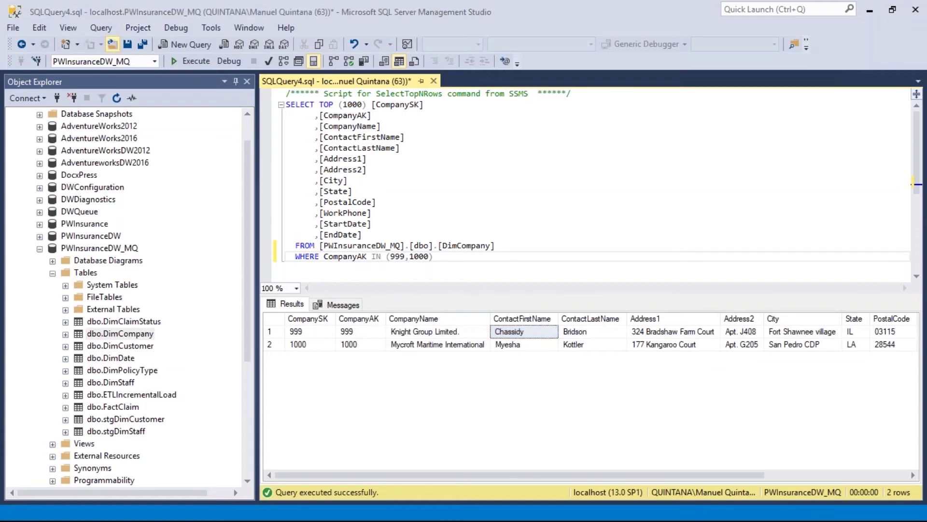
pyautogui.click(284, 35)
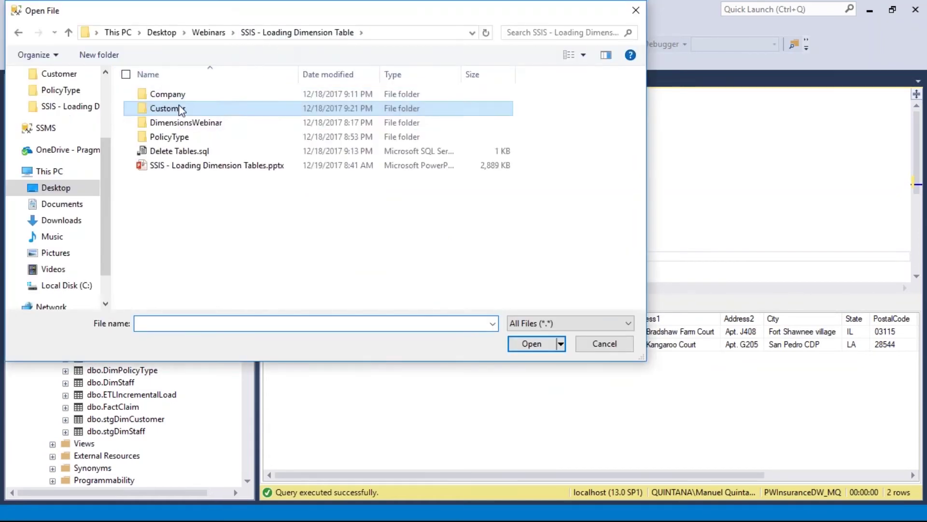
pyautogui.doubleClick(155, 94)
pyautogui.click(192, 97)
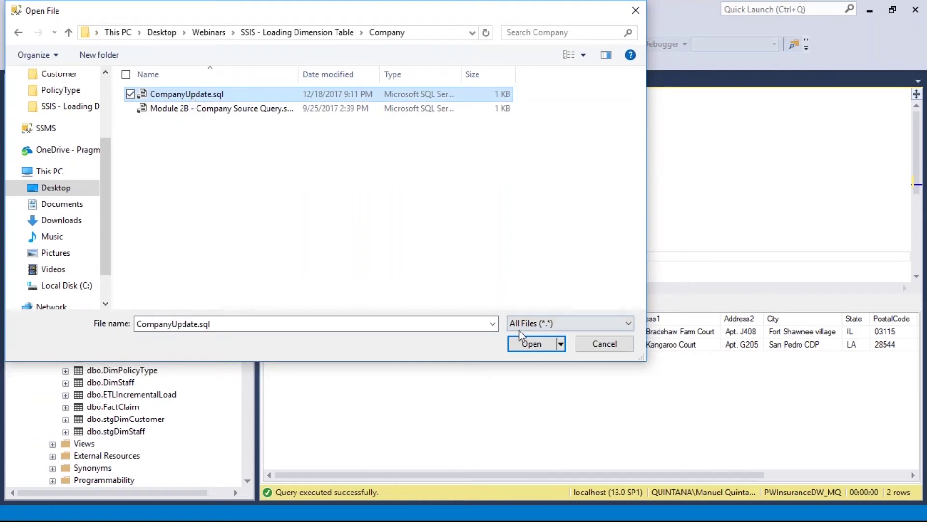
pyautogui.click(531, 344)
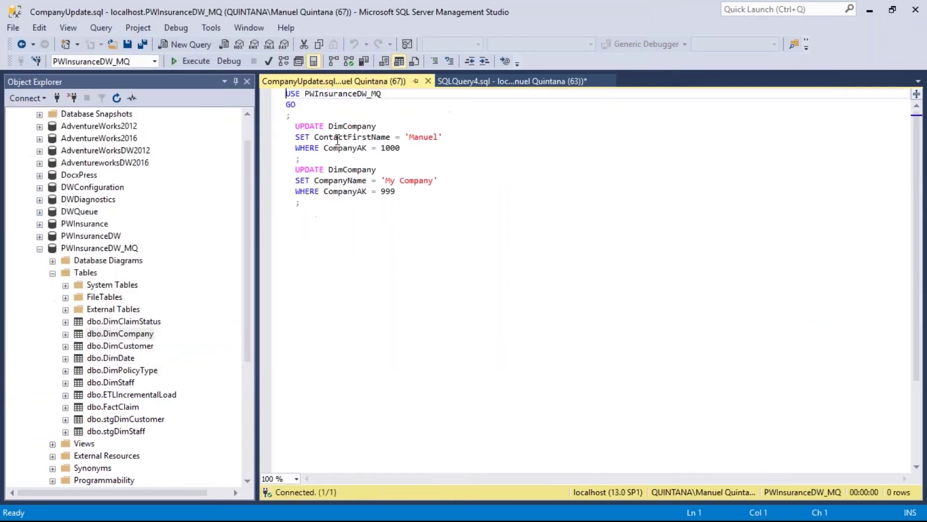
pyautogui.click(192, 61)
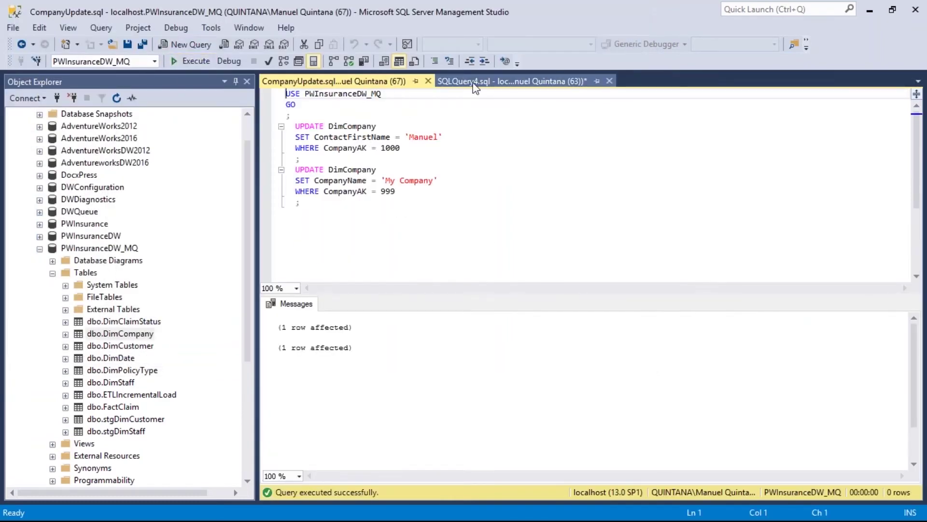
# - Rerun the DimCompany query and check the company name of company 999 and the contact first name of company 1000
pyautogui.click(512, 81)
pyautogui.click(200, 61)
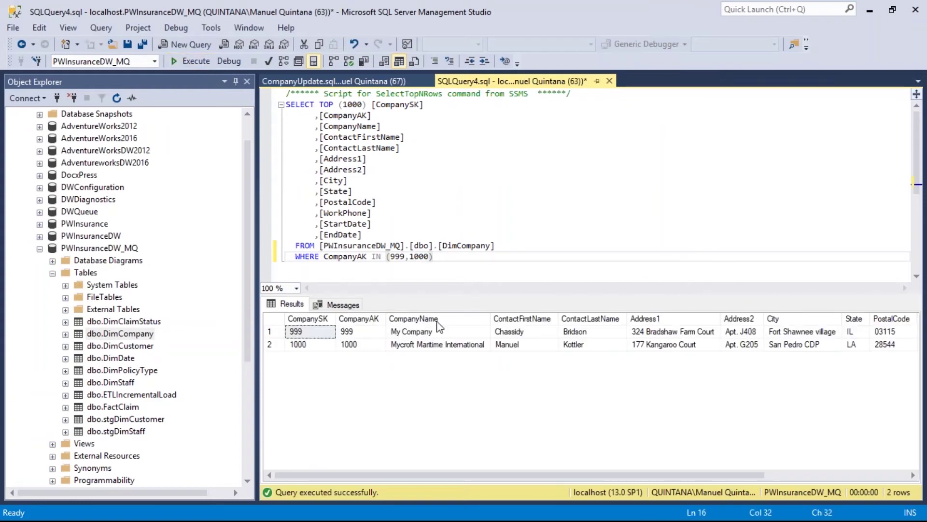
pyautogui.click(437, 333)
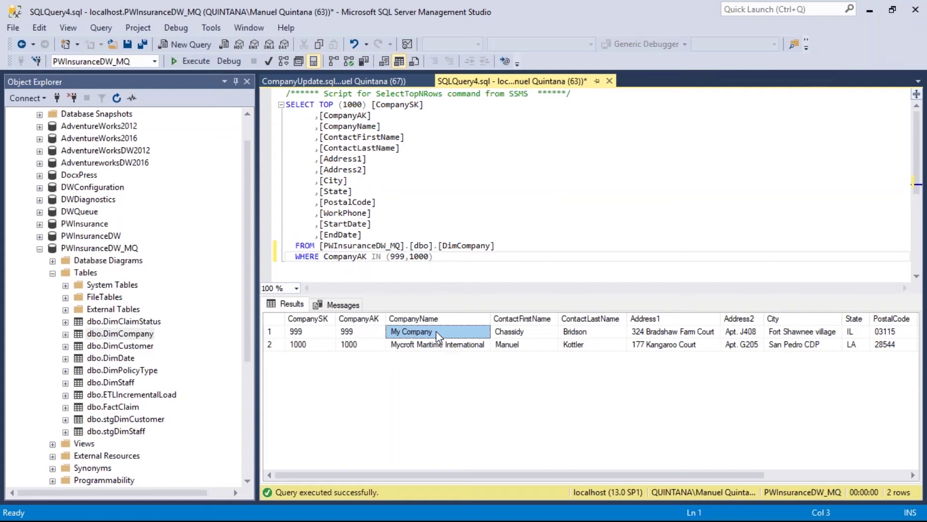
pyautogui.click(502, 345)
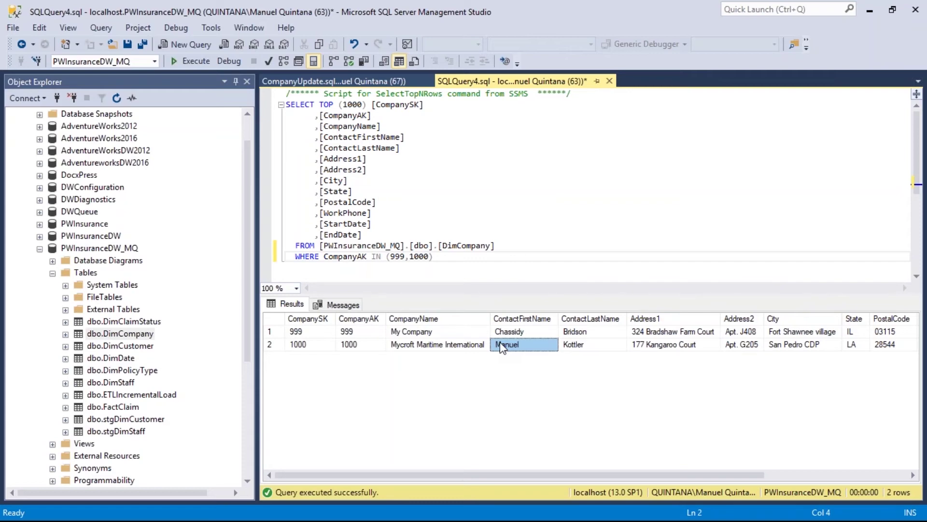
# - Switch to Visual Studio, execute the Data Flow Task of 2.CompanySCD2.dtsx and review the row counts down to Insert Destination
pyautogui.hotkey('alt', 'Tab')
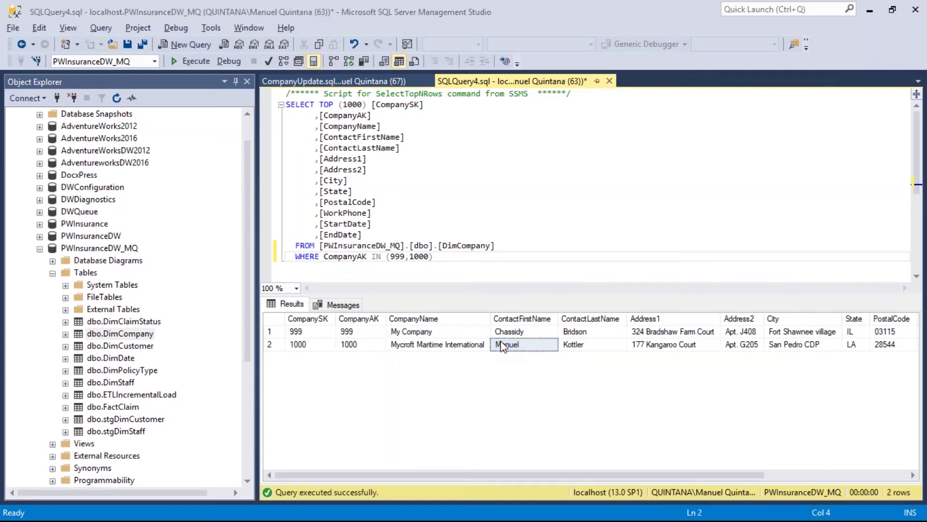
pyautogui.click(325, 491)
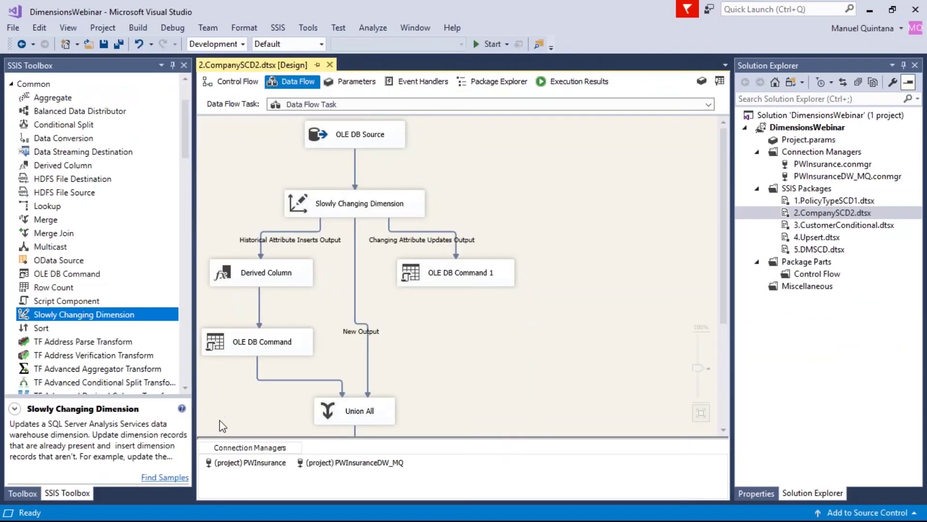
pyautogui.rightClick(455, 175)
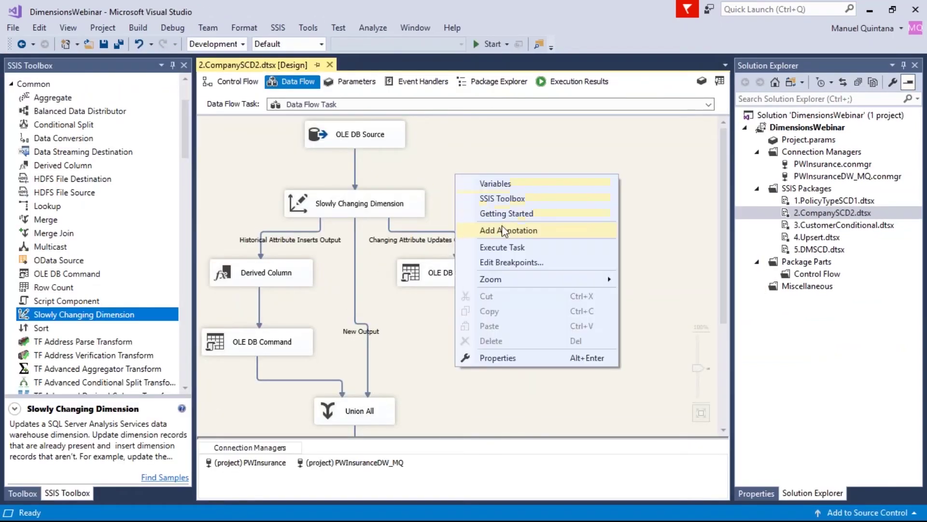
pyautogui.click(515, 249)
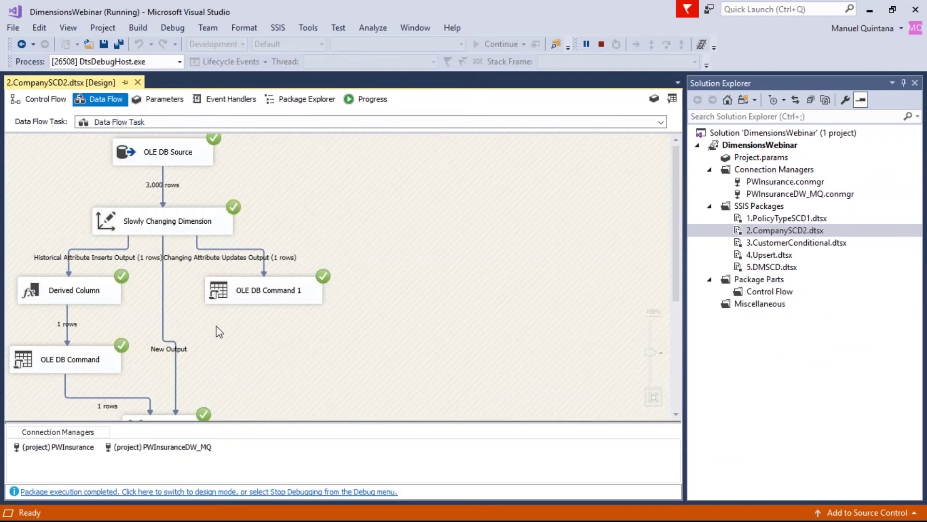
pyautogui.scroll(-1, 133, 273)
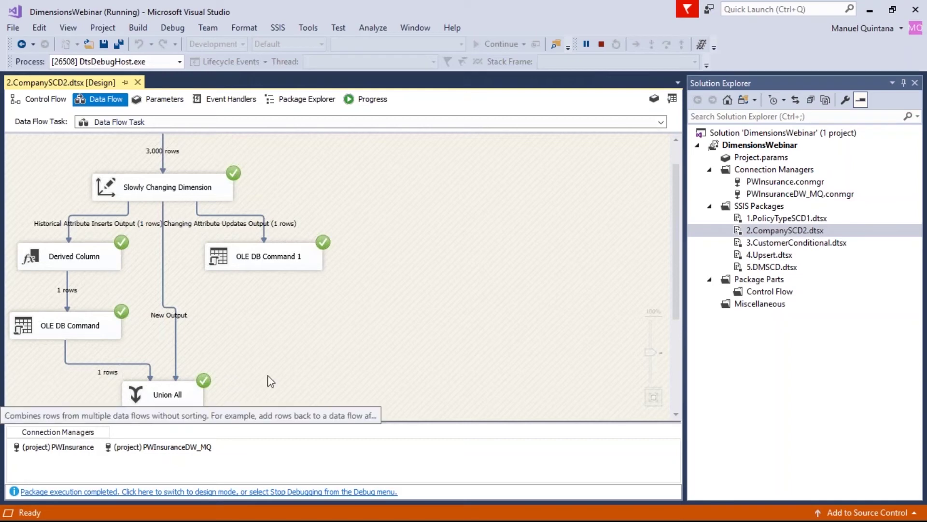
pyautogui.scroll(-1, 287, 379)
pyautogui.scroll(-4, 287, 378)
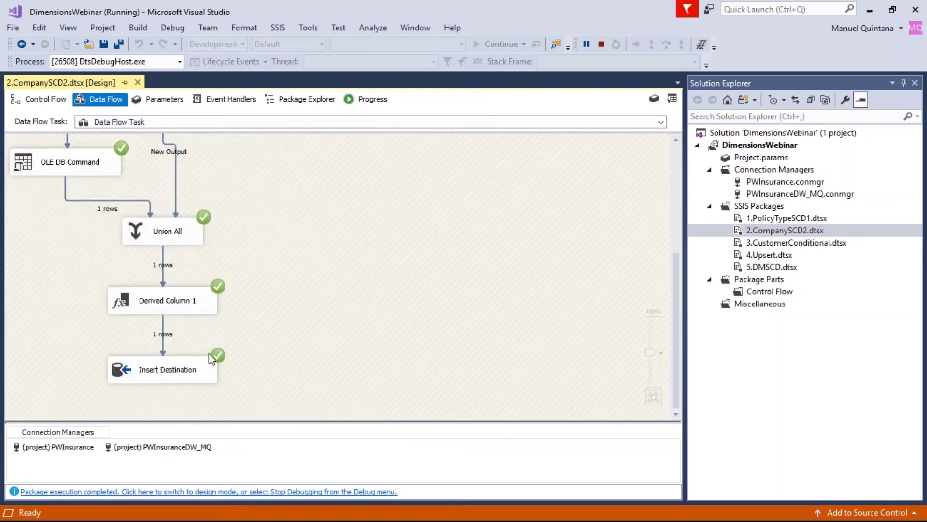
pyautogui.scroll(3, 102, 214)
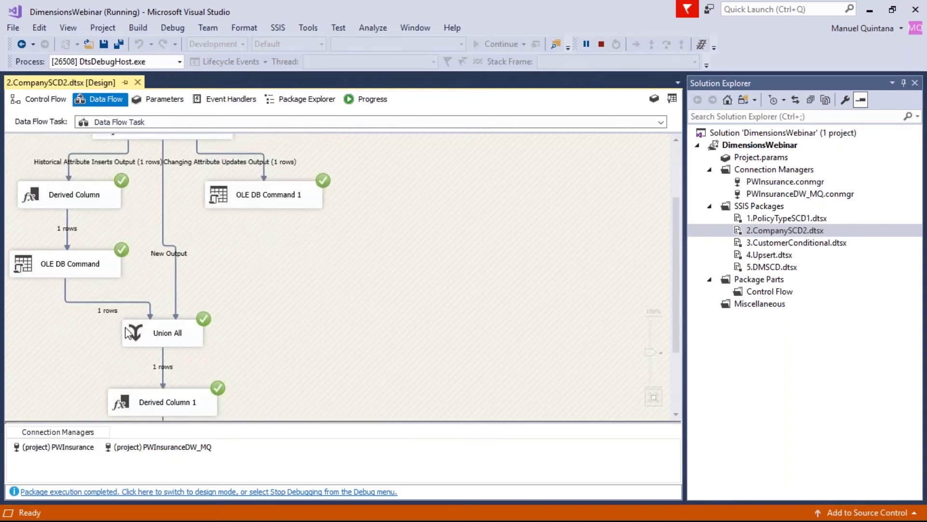
pyautogui.scroll(-3, 243, 351)
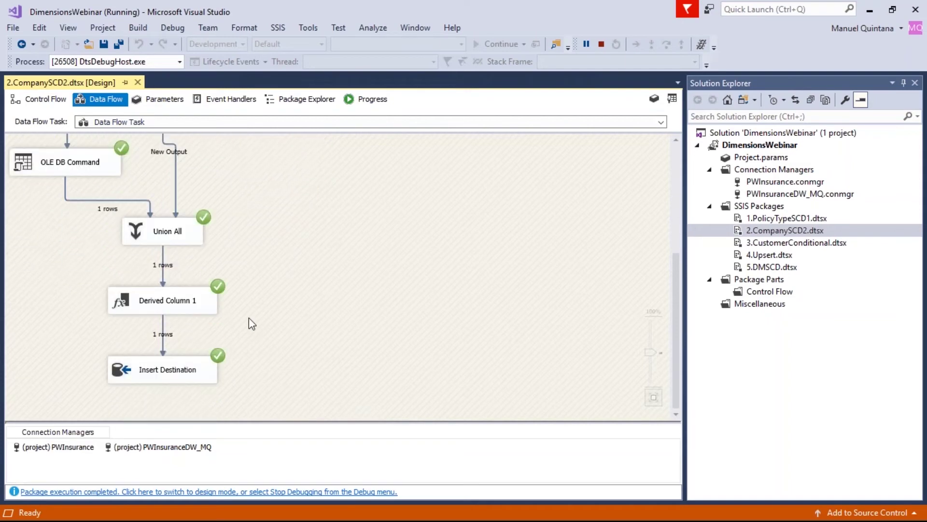
# - Return to SQL Server Management Studio, rerun the DimCompany query and check the company names and the CompanyAK of company 1000
pyautogui.hotkey('alt', 'Tab')
pyautogui.click(196, 59)
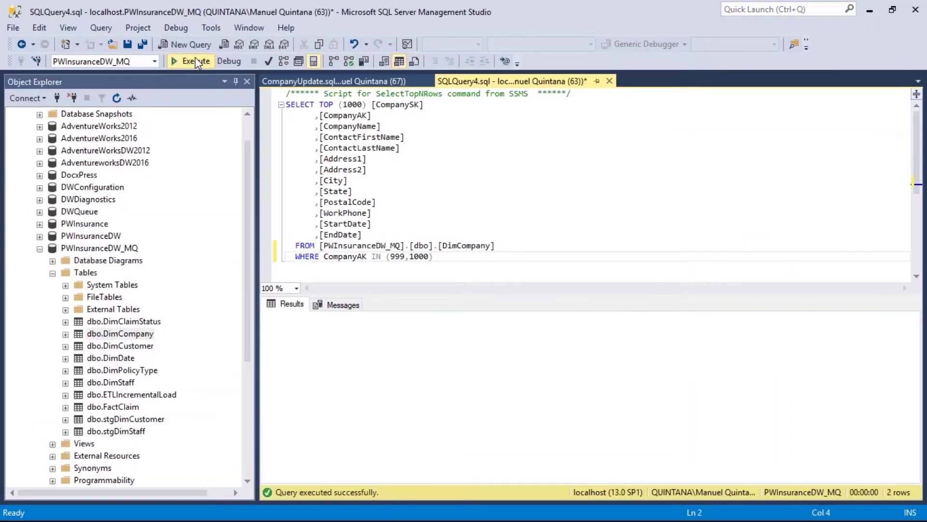
pyautogui.click(423, 333)
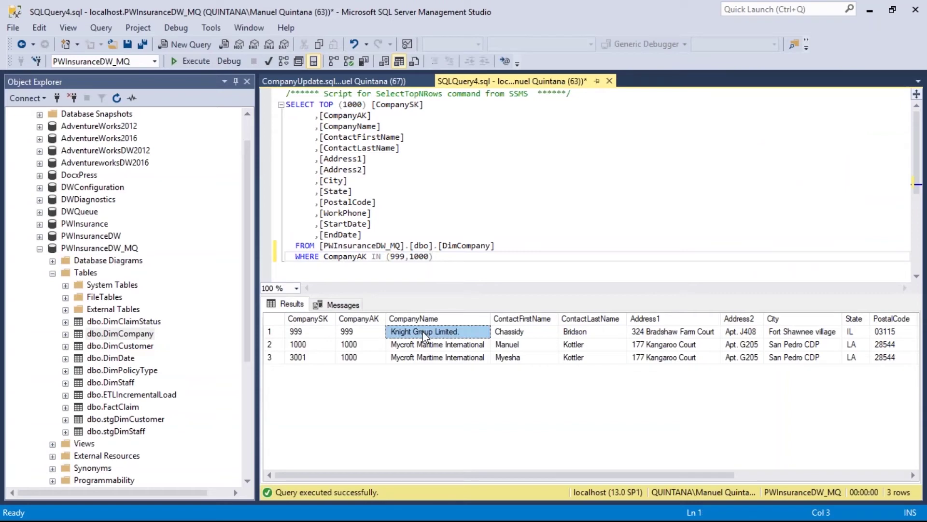
pyautogui.click(433, 346)
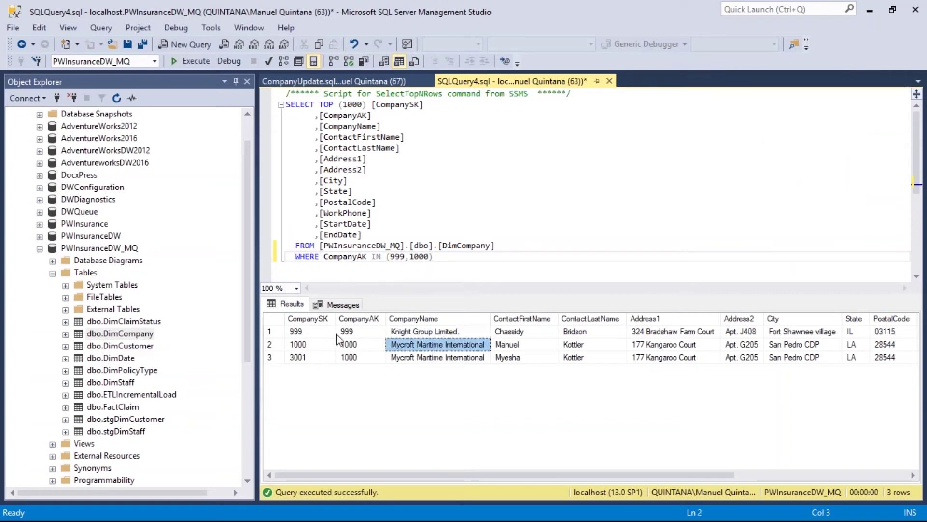
pyautogui.click(359, 345)
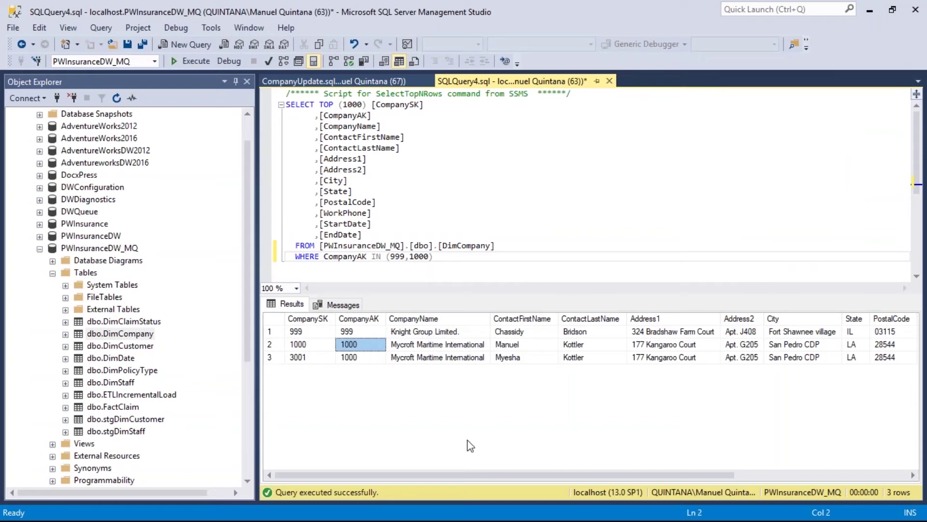
# - Examine the StartDate and EndDate of company 1000's historical row and compare the CompanySK values of its two rows
pyautogui.moveTo(452, 476); pyautogui.dragTo(625, 476)
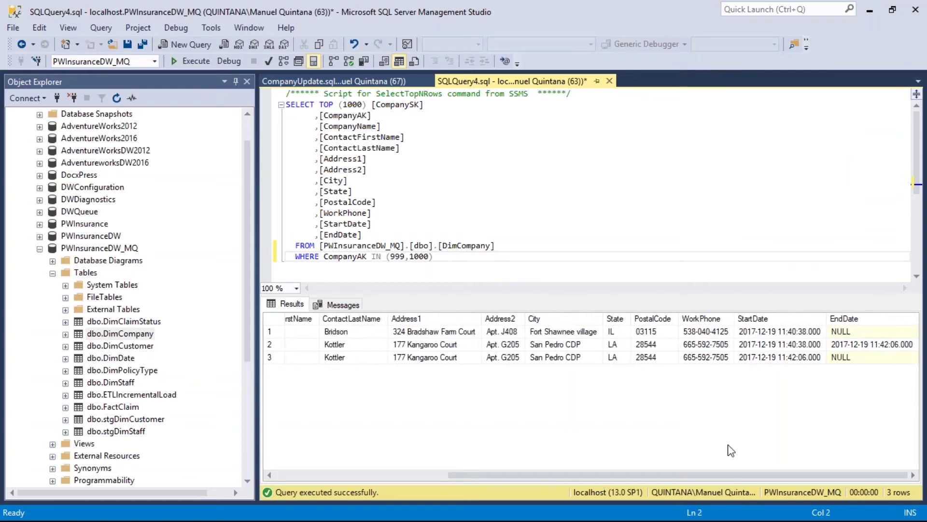
pyautogui.click(781, 344)
pyautogui.click(875, 346)
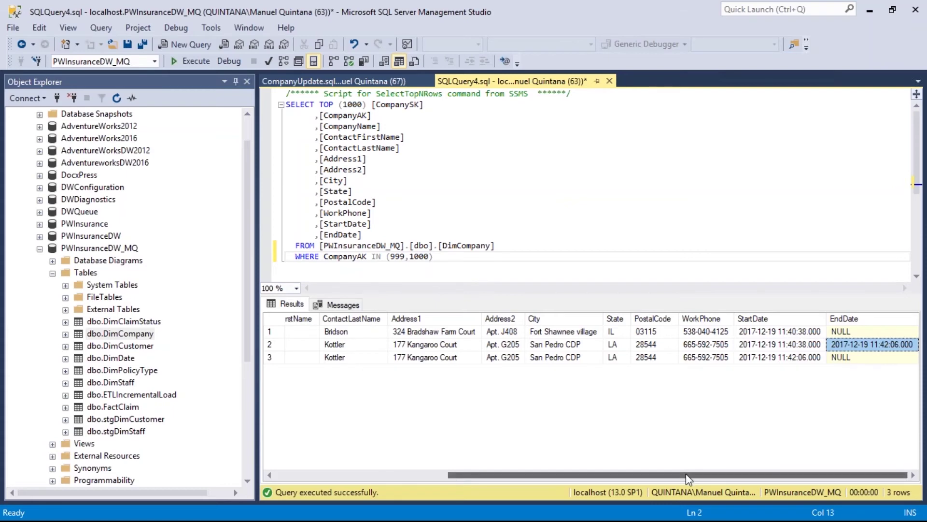
pyautogui.moveTo(686, 473); pyautogui.dragTo(514, 474)
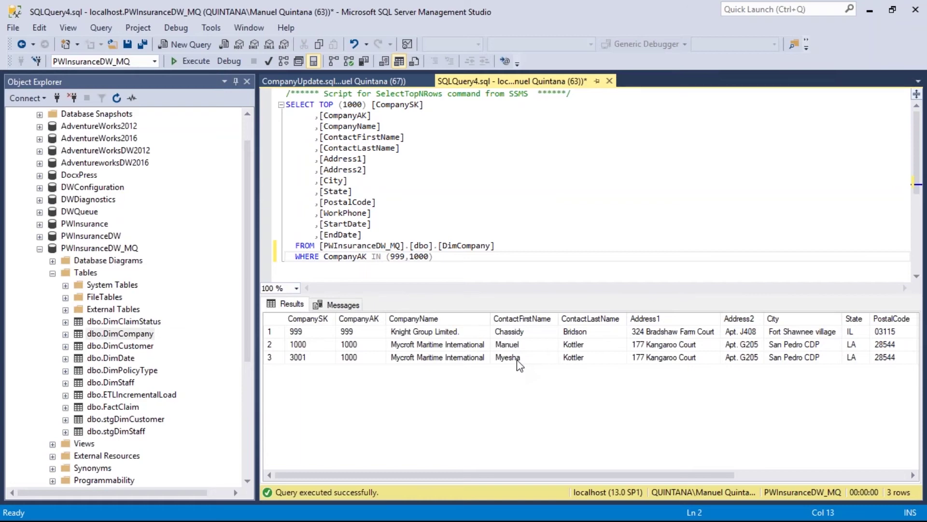
pyautogui.click(322, 345)
pyautogui.click(316, 359)
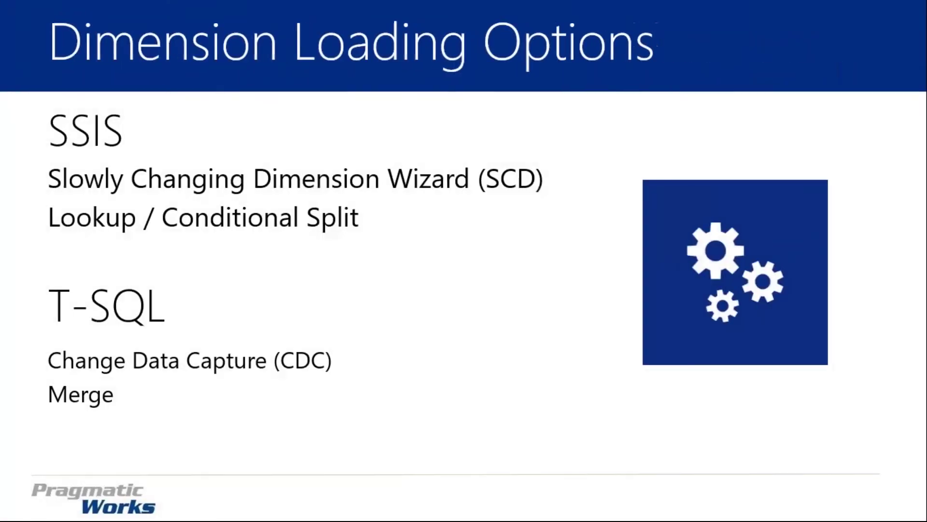
pyautogui.press('Right')
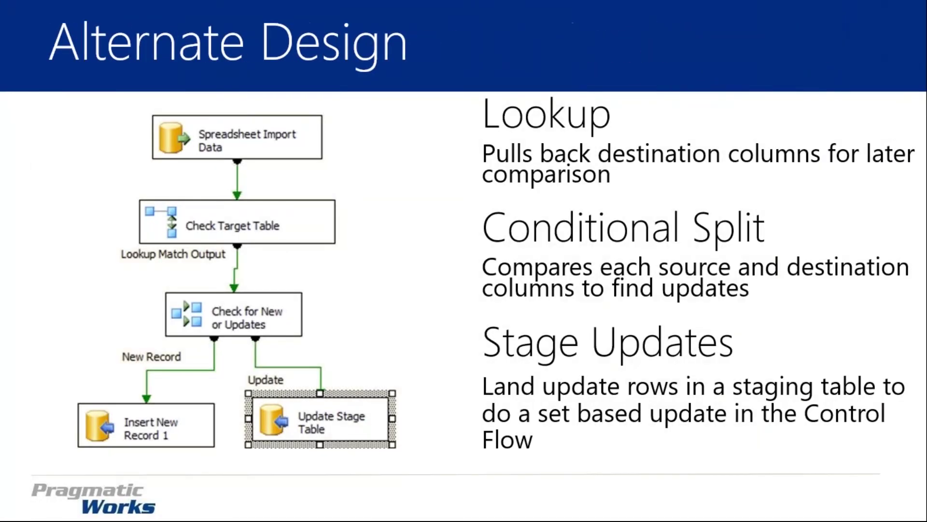
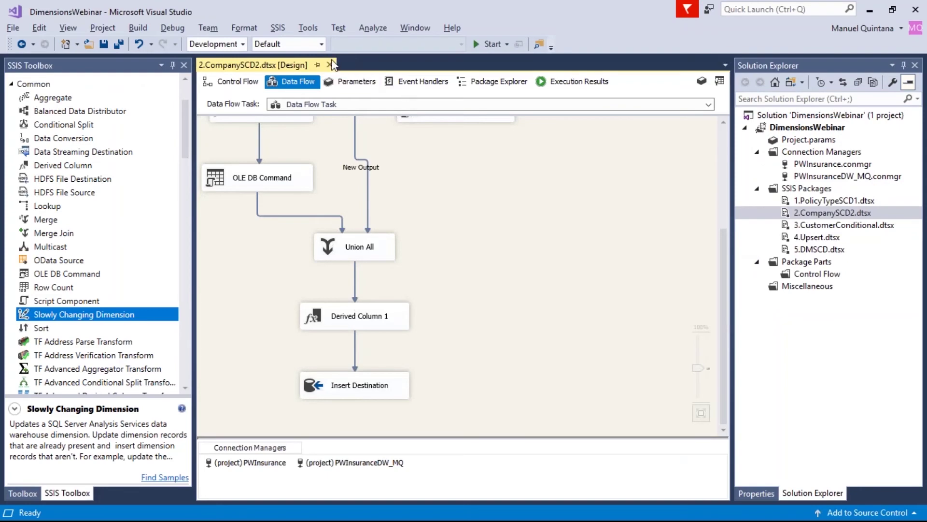
# - In Visual Studio, close 2.CompanySCD2.dtsx and open the Data Flow Task of the 3.CustomerConditional.dtsx package
pyautogui.click(330, 65)
pyautogui.doubleClick(823, 227)
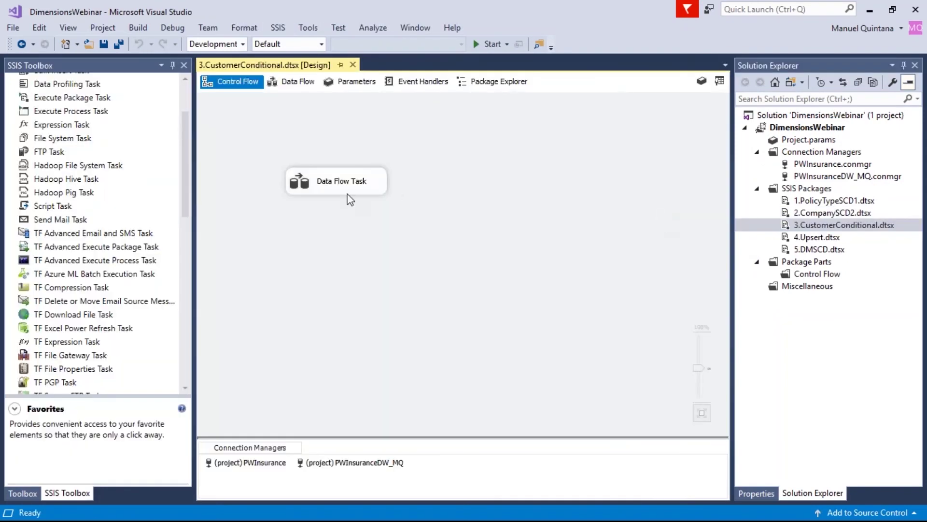
pyautogui.doubleClick(347, 192)
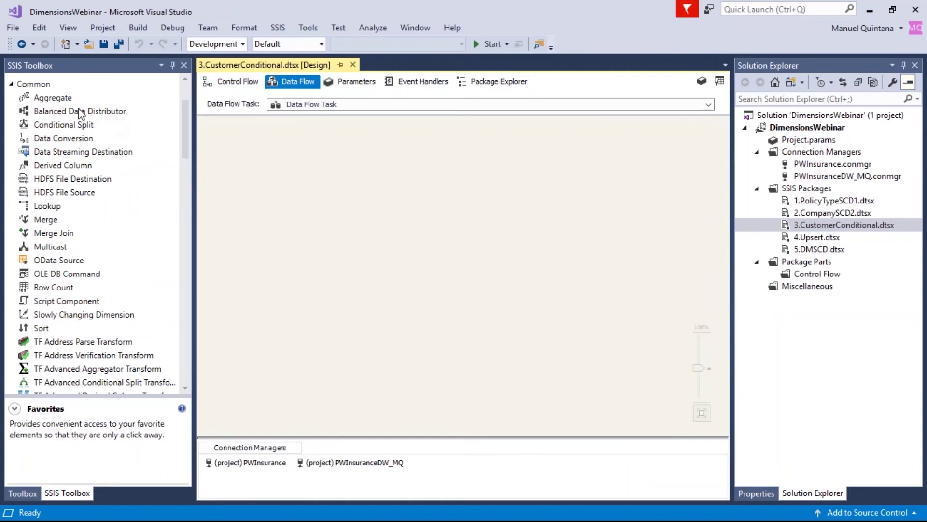
# - Add an OLE DB Source to the empty data flow and open its editor
pyautogui.scroll(2, 79, 113)
pyautogui.moveTo(68, 134); pyautogui.dragTo(255, 159)
pyautogui.doubleClick(272, 163)
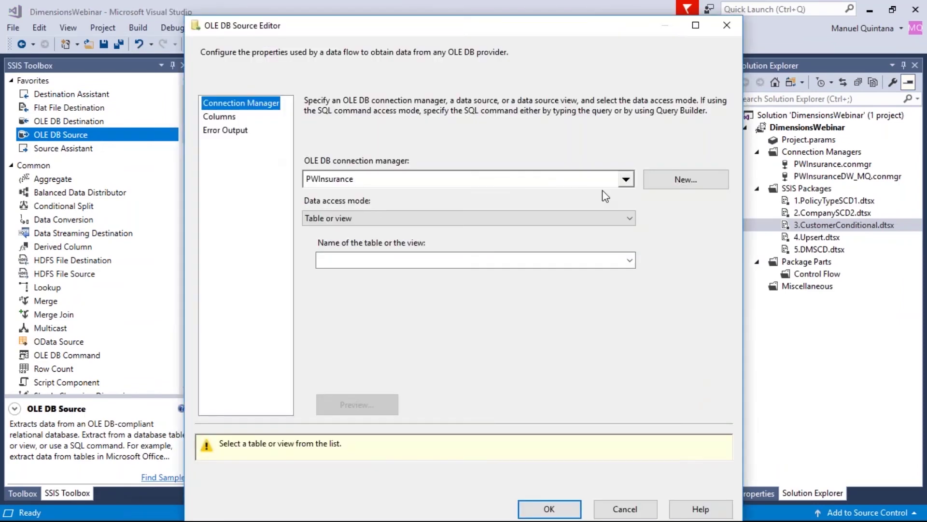
# - Set the source's data access mode to SQL command and load Module 2C - Customer Source Query.sql from the Customer folder
pyautogui.click(574, 222)
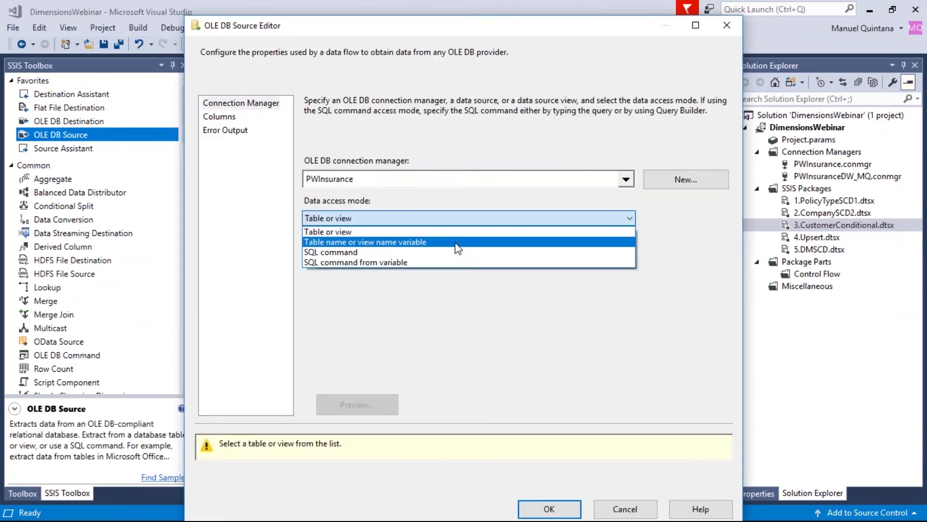
pyautogui.click(456, 252)
pyautogui.click(673, 323)
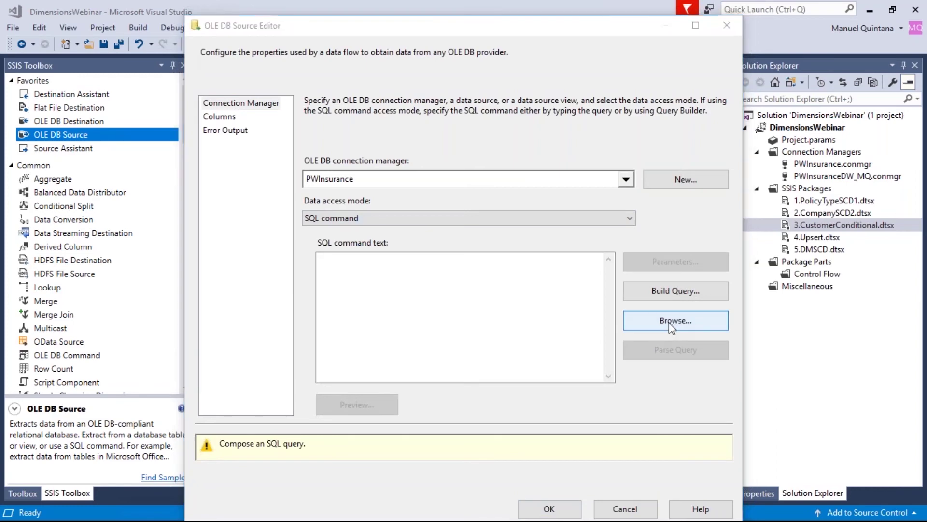
pyautogui.click(465, 69)
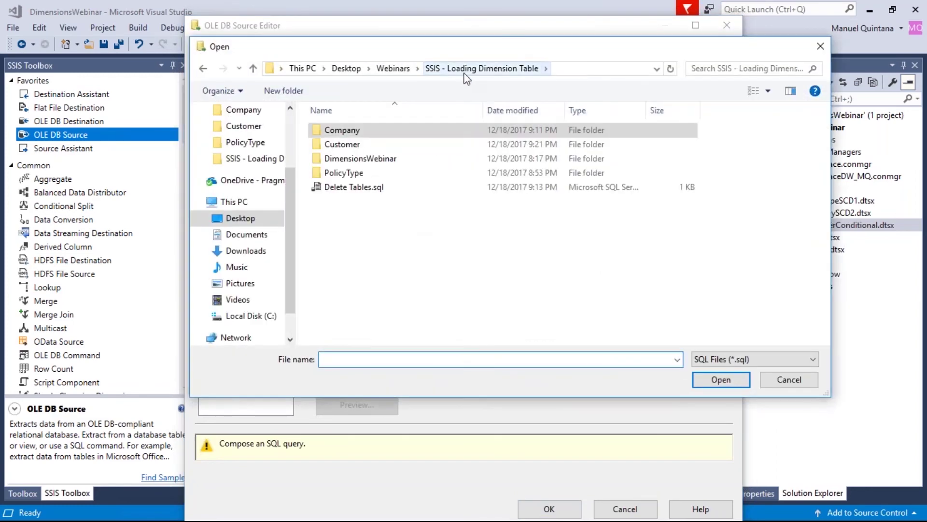
pyautogui.click(361, 146)
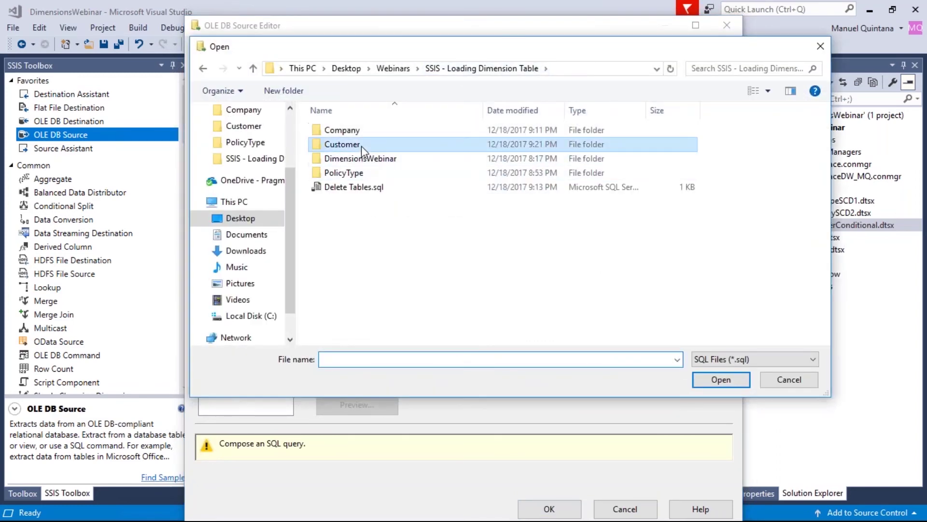
pyautogui.doubleClick(361, 146)
pyautogui.click(383, 144)
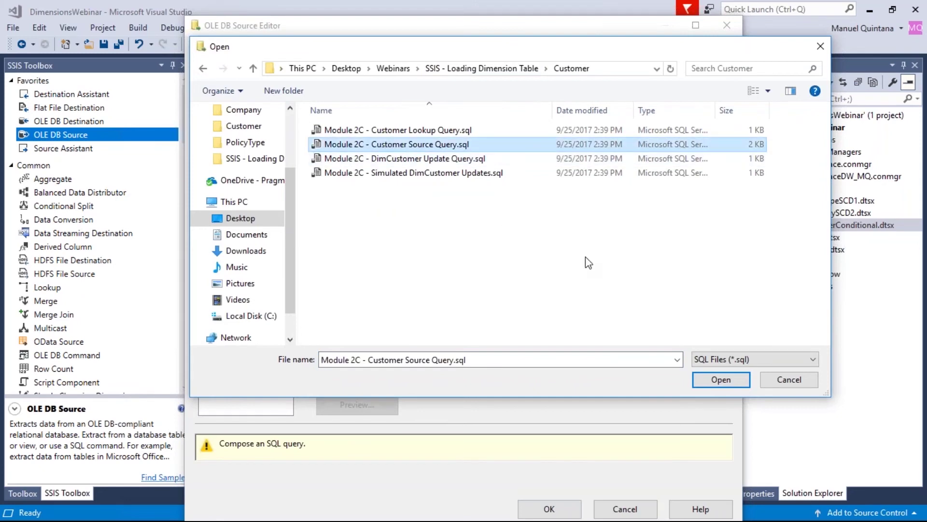
pyautogui.click(706, 380)
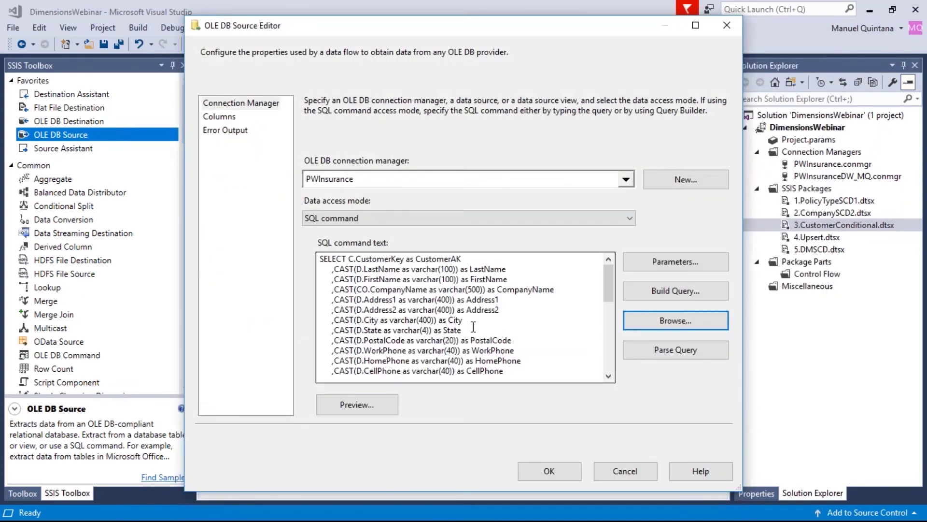
# - Review the source query's HASHBYTES expression, preview its rows with full Hash_Source values, and accept the OLE DB Source settings
pyautogui.scroll(-4, 473, 327)
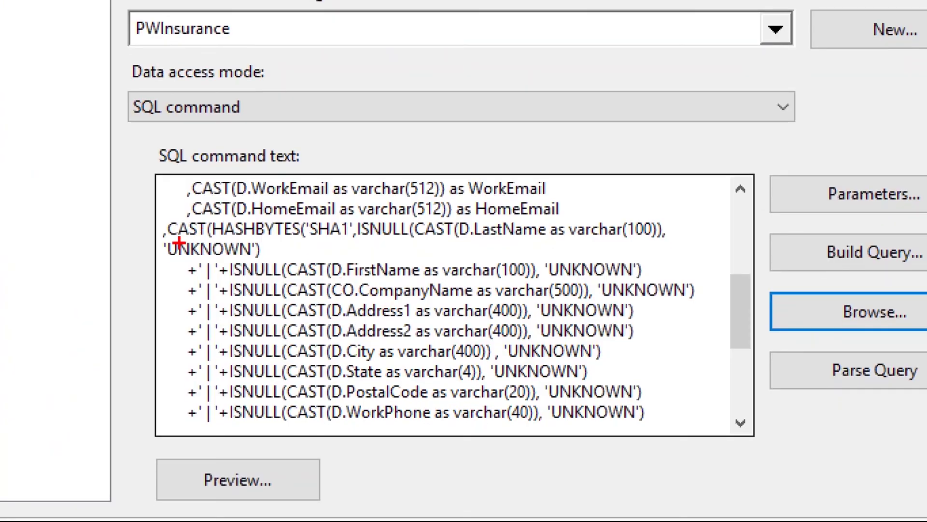
pyautogui.moveTo(207, 238); pyautogui.dragTo(305, 244)
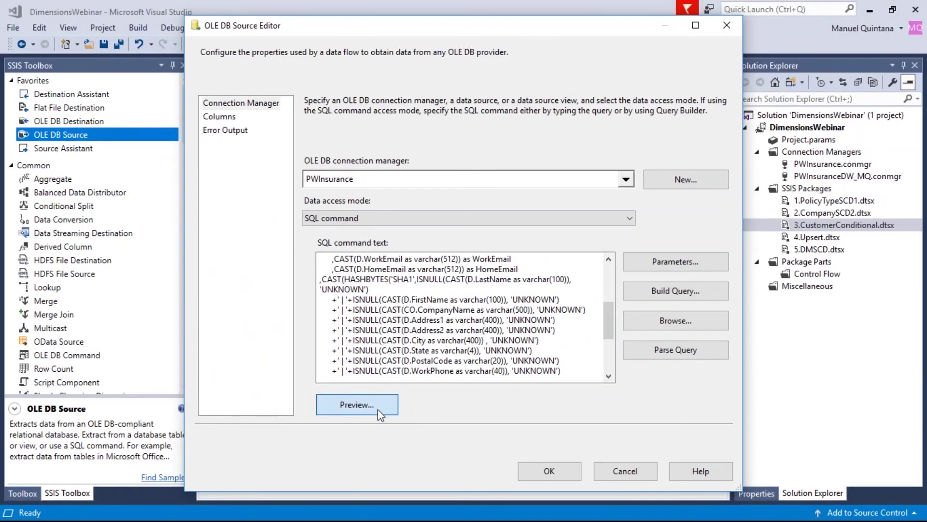
pyautogui.click(278, 489)
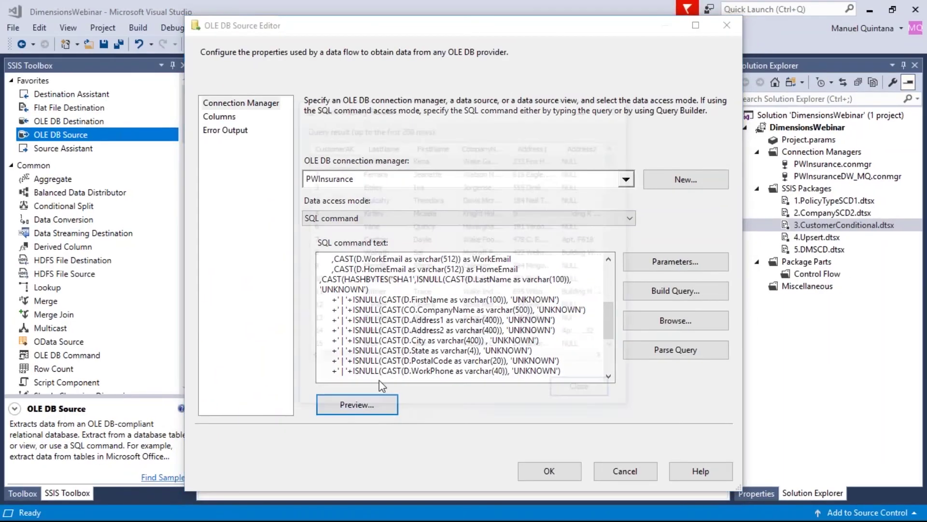
pyautogui.moveTo(376, 359); pyautogui.dragTo(598, 374)
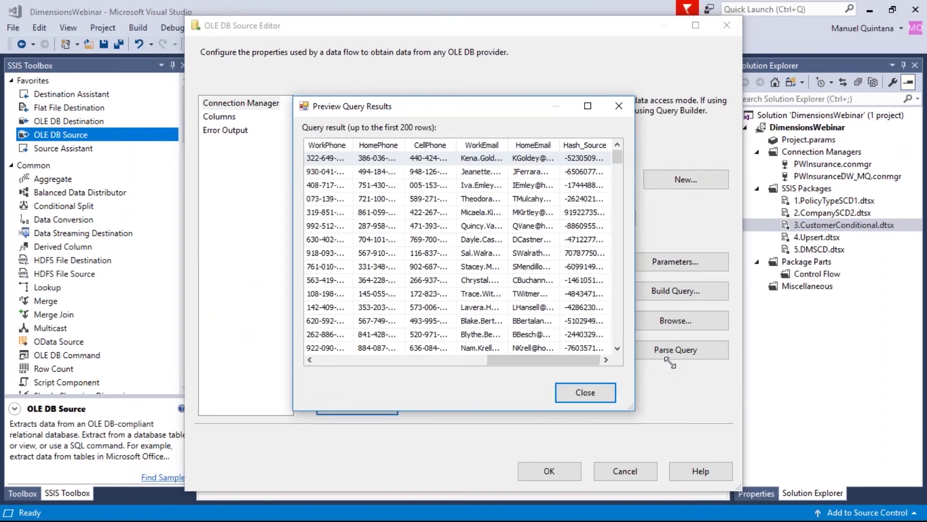
pyautogui.moveTo(632, 364); pyautogui.dragTo(794, 368)
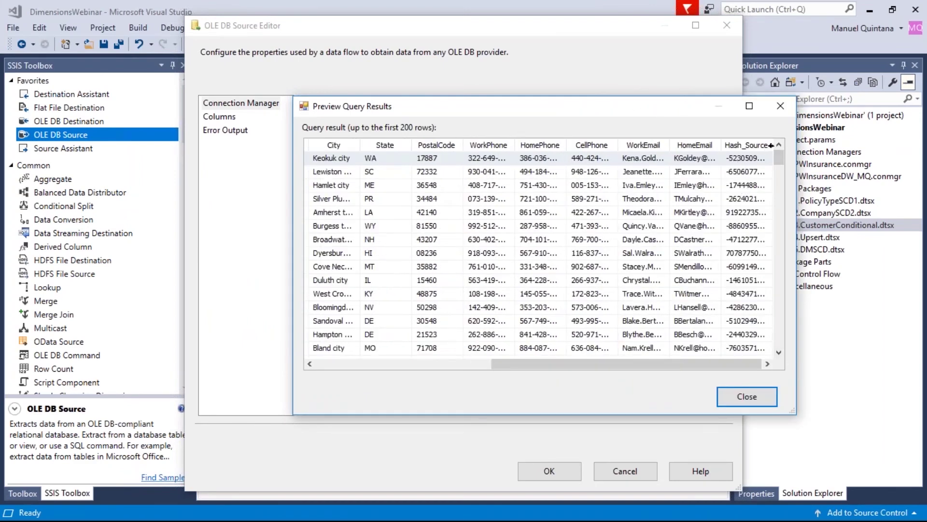
pyautogui.moveTo(772, 145); pyautogui.dragTo(784, 144)
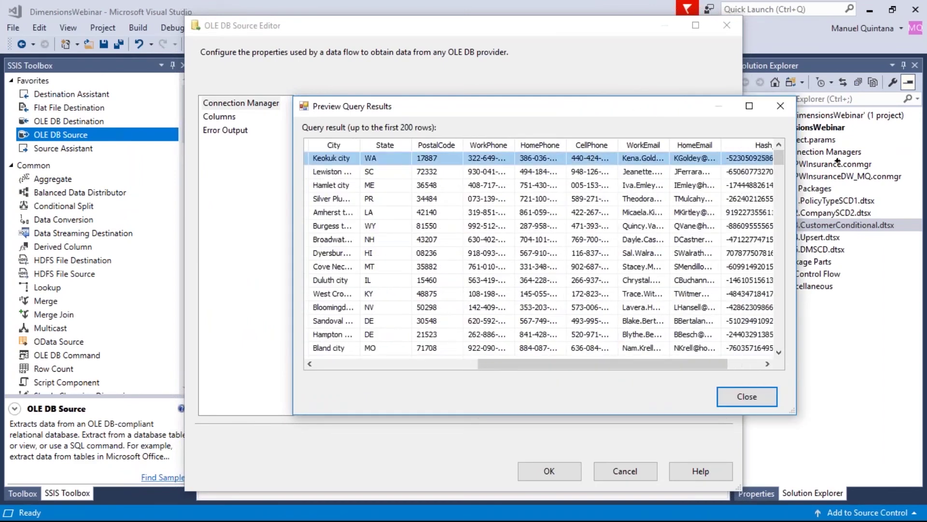
pyautogui.click(731, 364)
pyautogui.click(739, 400)
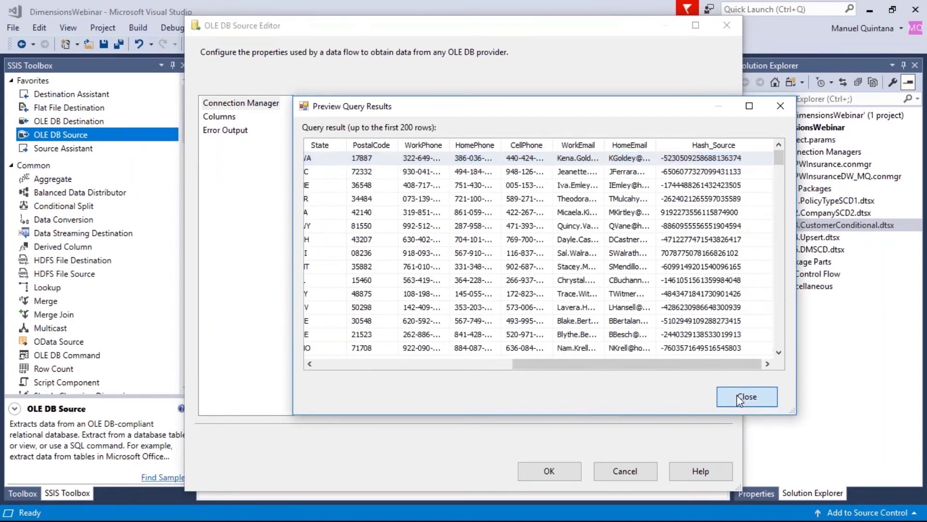
pyautogui.click(569, 475)
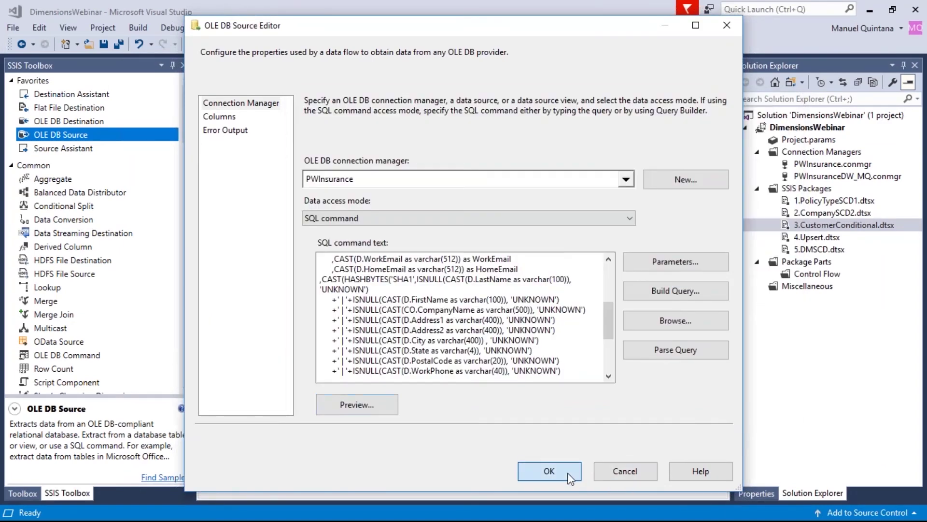
# - Add a Lookup transformation below the OLE DB Source and connect the source's data output to it
pyautogui.moveTo(278, 166); pyautogui.dragTo(287, 148)
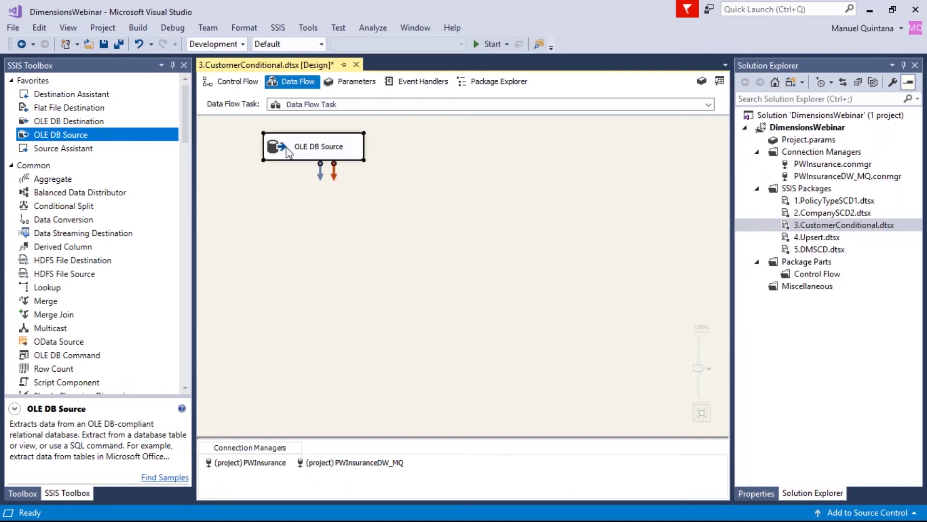
pyautogui.click(279, 220)
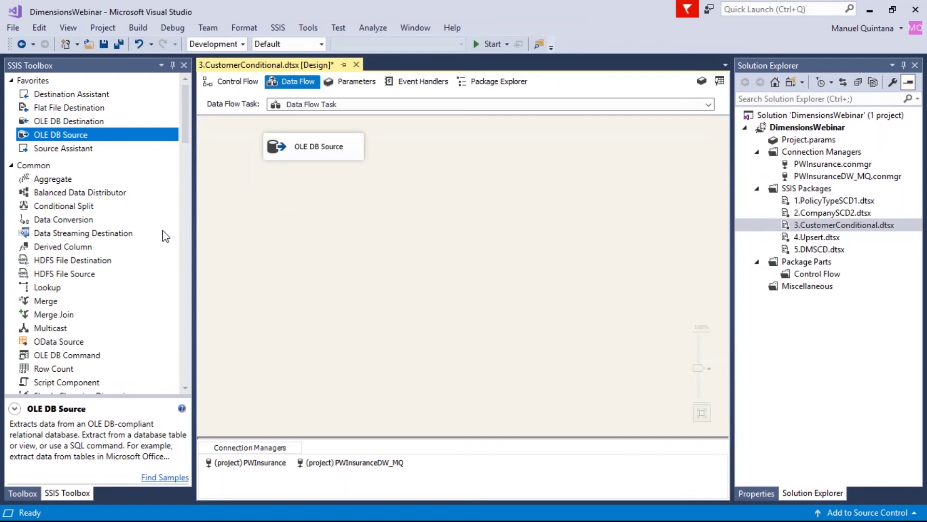
pyautogui.moveTo(51, 288); pyautogui.dragTo(263, 203)
pyautogui.click(299, 150)
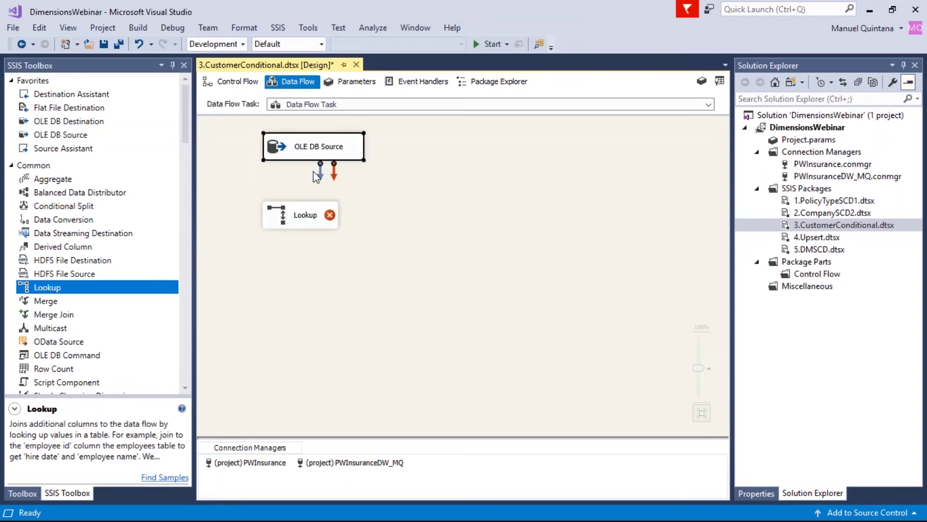
pyautogui.moveTo(314, 170); pyautogui.dragTo(334, 223)
pyautogui.click(317, 226)
# - Open the Lookup's editor and set its OLE DB connection manager to PWInsuranceDW_MQ
pyautogui.doubleClick(334, 219)
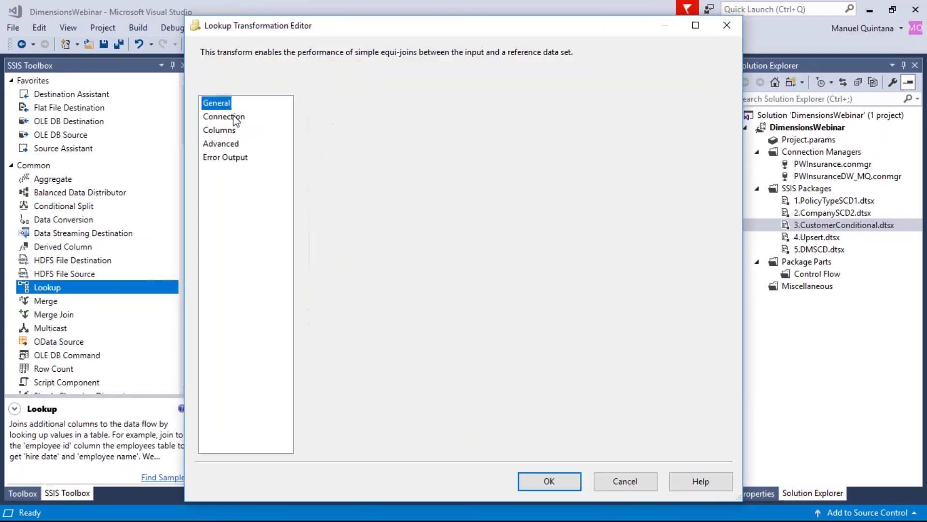
pyautogui.click(236, 118)
pyautogui.click(586, 175)
pyautogui.click(386, 215)
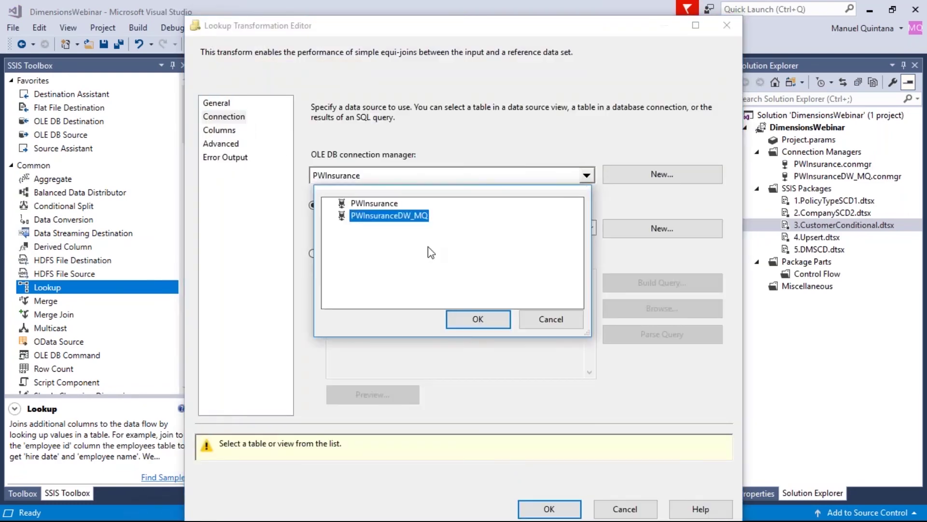
pyautogui.click(470, 319)
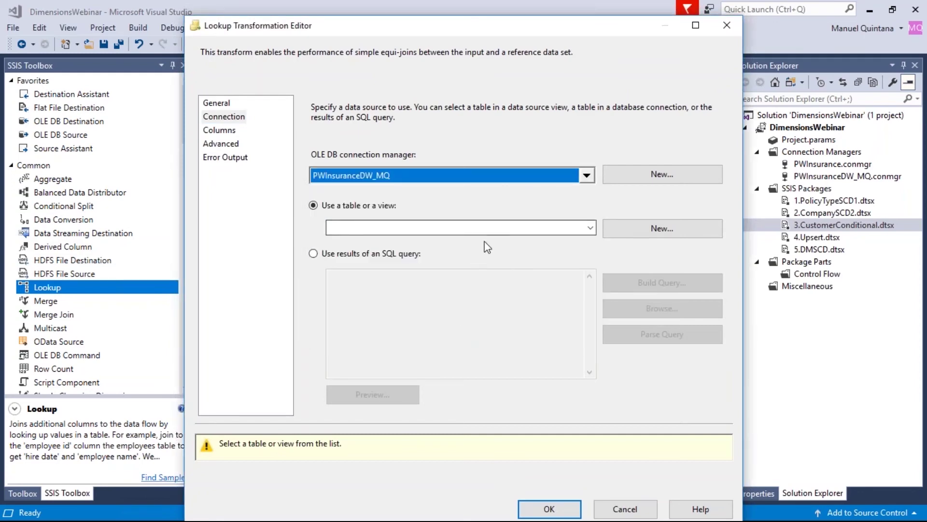
# - Use an SQL query as the Lookup's reference data, load Module 2C - Customer Lookup Query.sql, and preview its results
pyautogui.click(373, 254)
pyautogui.click(662, 308)
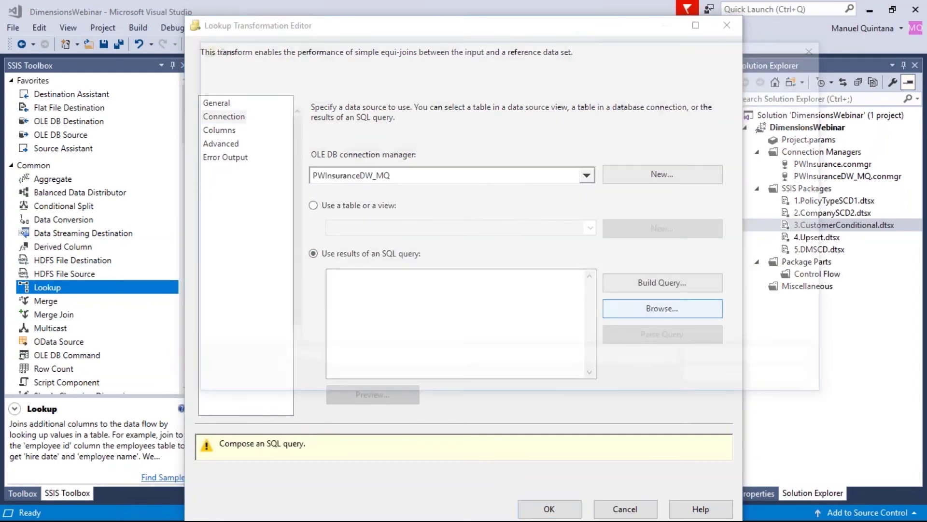
pyautogui.click(402, 132)
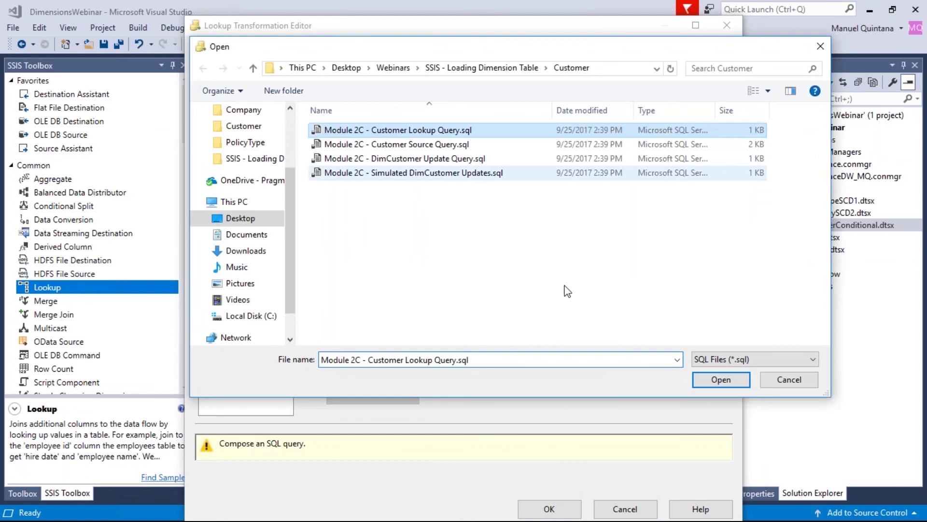
pyautogui.click(699, 377)
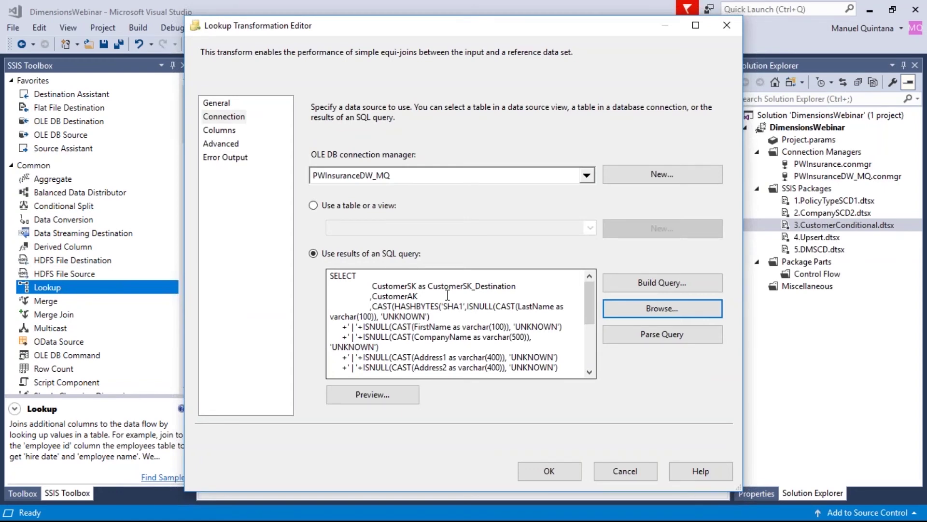
pyautogui.click(398, 395)
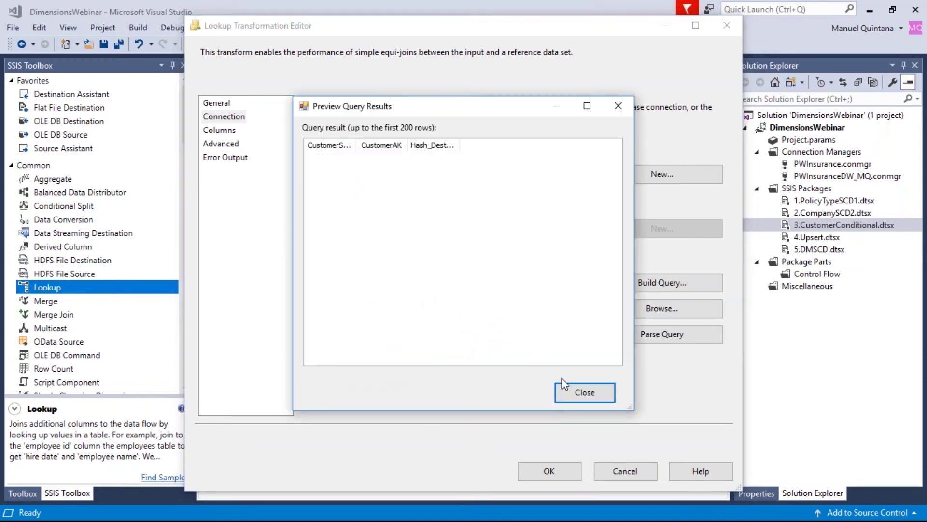
pyautogui.click(573, 392)
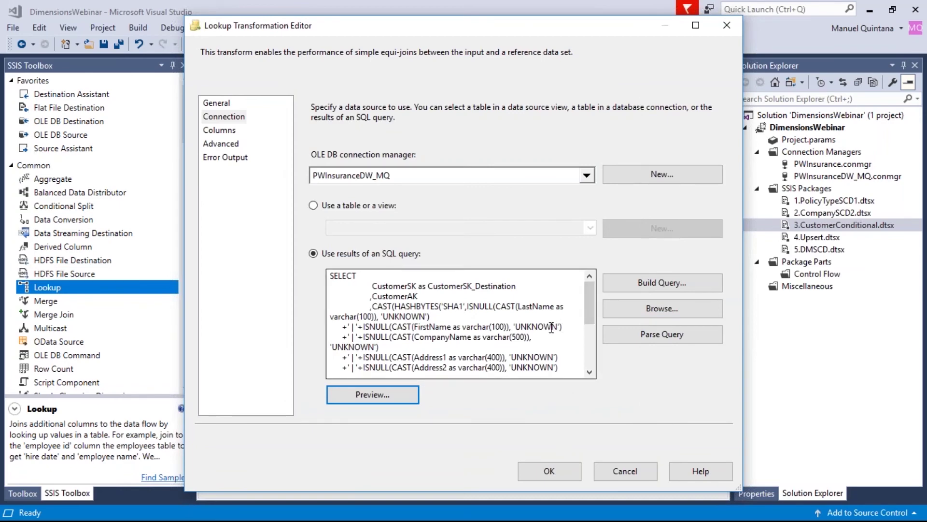
# - Map input CustomerAK to lookup CustomerAK and return CustomerSK_Destination and Hash_Destination as new columns
pyautogui.click(213, 107)
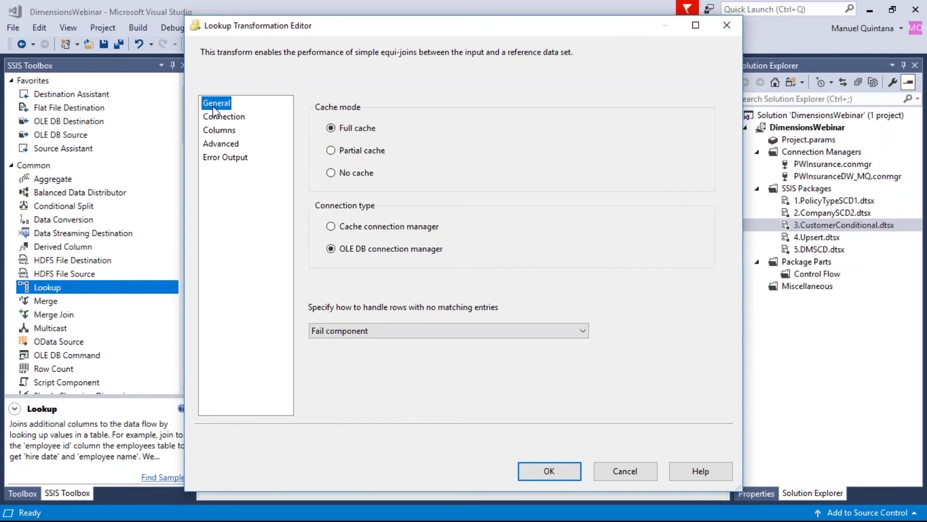
pyautogui.click(221, 133)
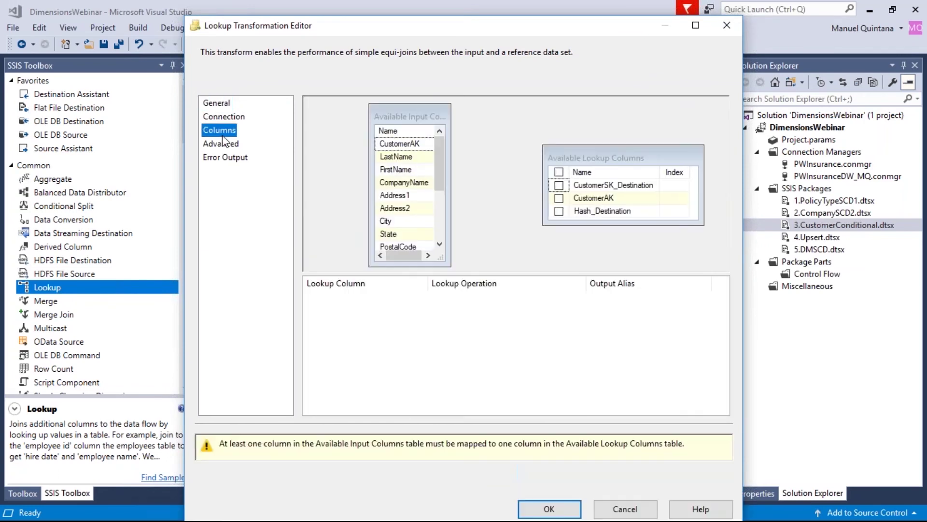
pyautogui.click(411, 147)
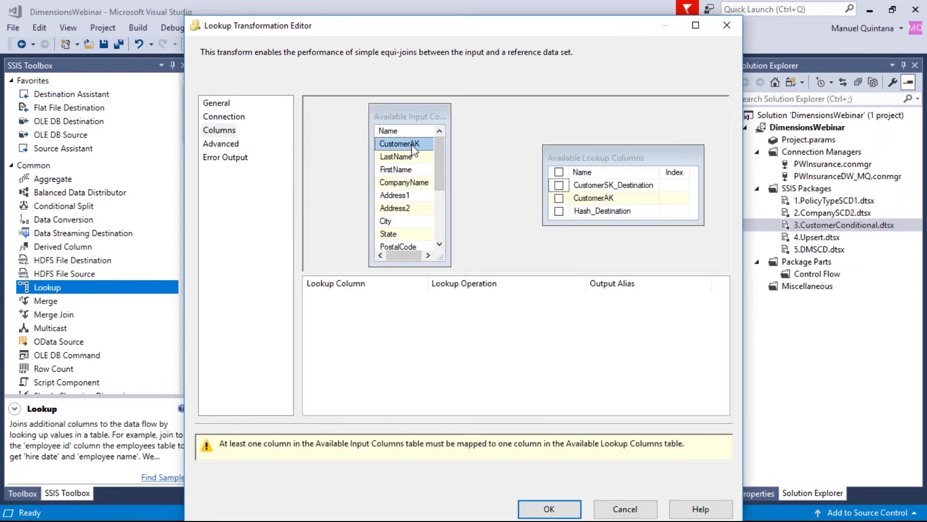
pyautogui.moveTo(412, 146)
pyautogui.mouseDown()
pyautogui.moveTo(517, 164)
pyautogui.moveTo(535, 186)
pyautogui.moveTo(599, 203)
pyautogui.mouseUp()
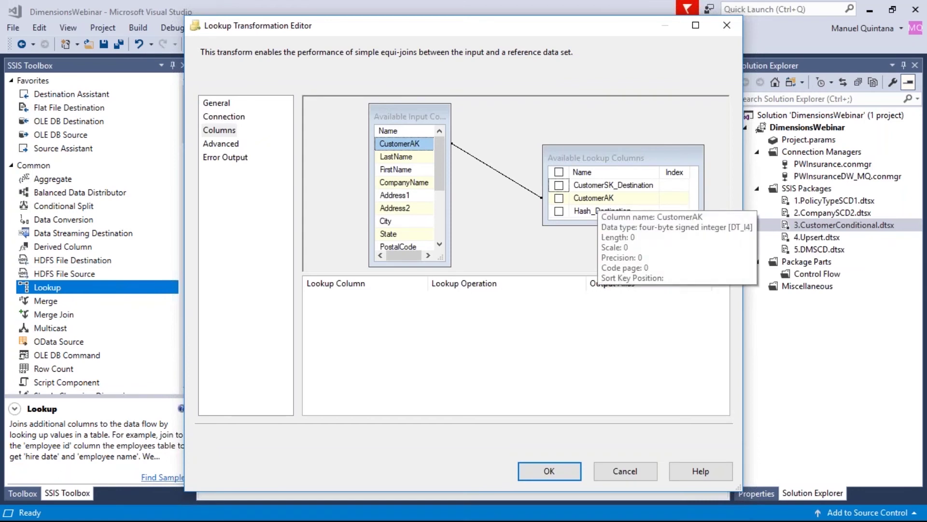
pyautogui.click(559, 184)
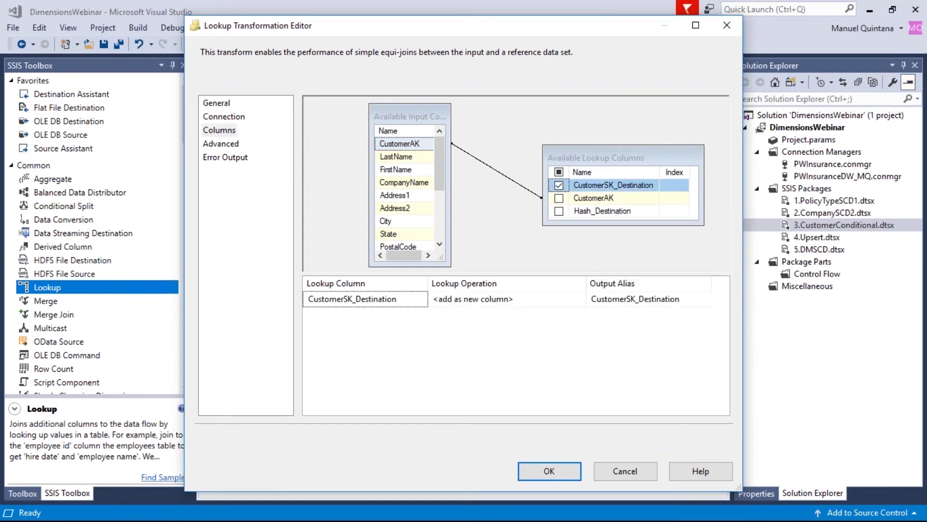
pyautogui.click(559, 211)
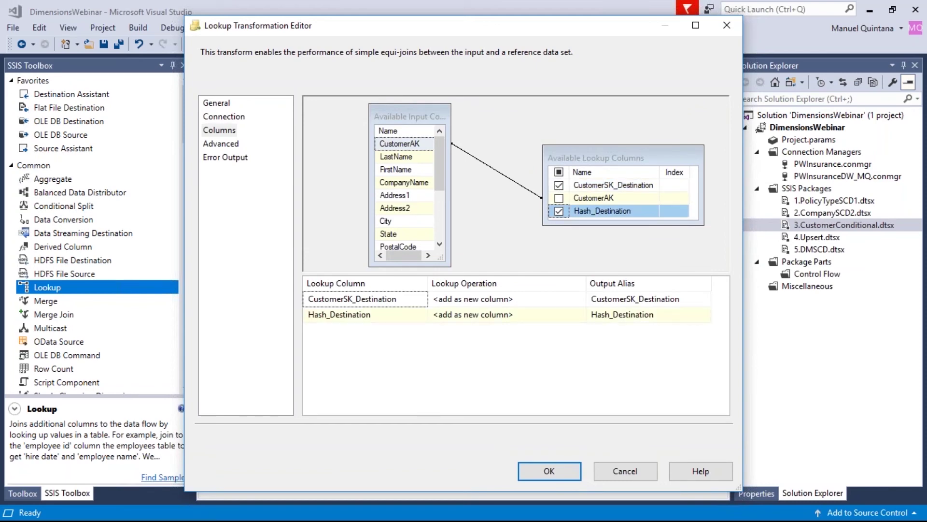
# - Set the Lookup to ignore failure for rows with no matching entries, check its column mapping, and accept the configuration
pyautogui.click(227, 106)
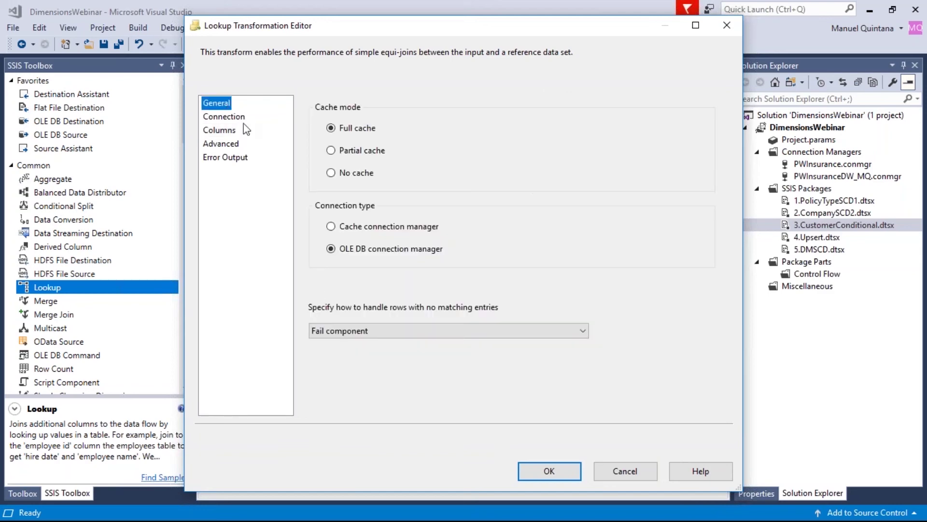
pyautogui.click(473, 331)
pyautogui.click(411, 345)
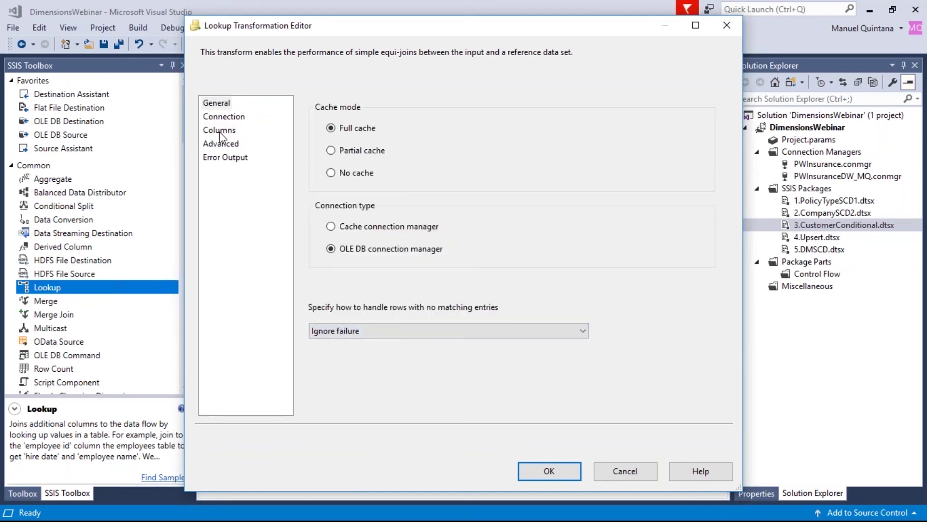
pyautogui.click(220, 130)
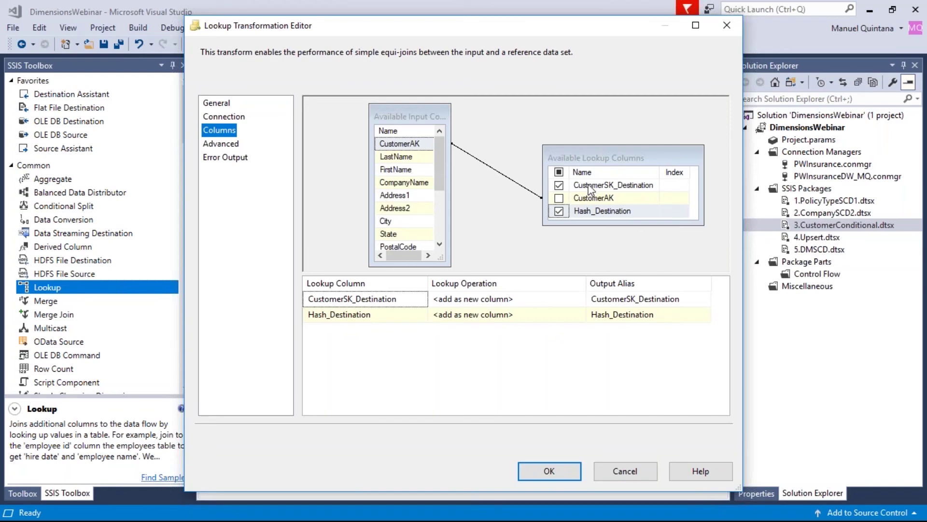
pyautogui.moveTo(583, 188)
pyautogui.moveTo(620, 220)
pyautogui.click(217, 103)
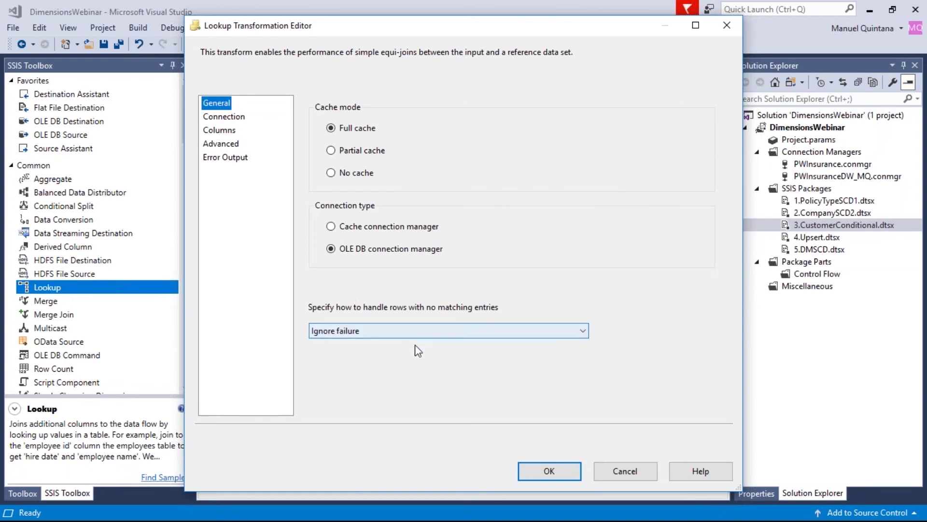
pyautogui.click(550, 471)
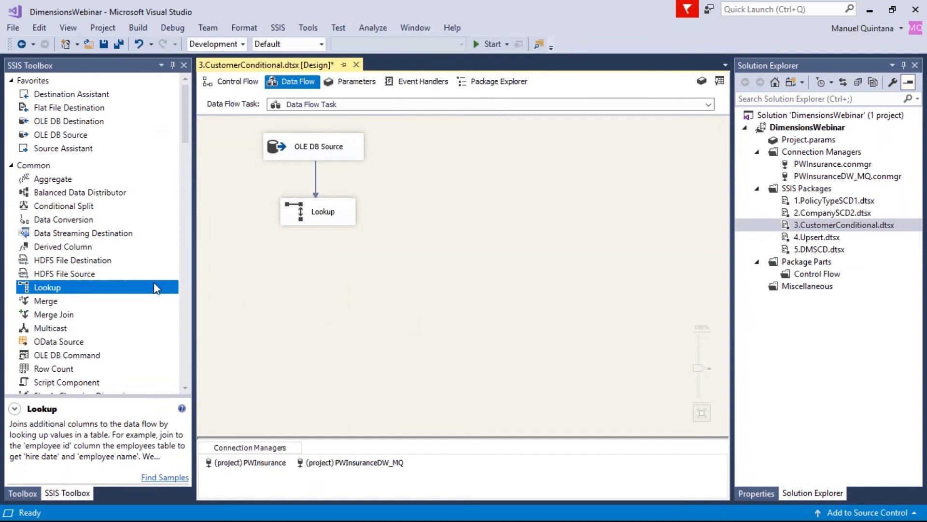
# - Add a Conditional Split below the Lookup, feed it from the Lookup Match Output, and open its editor
pyautogui.moveTo(57, 206); pyautogui.dragTo(334, 283)
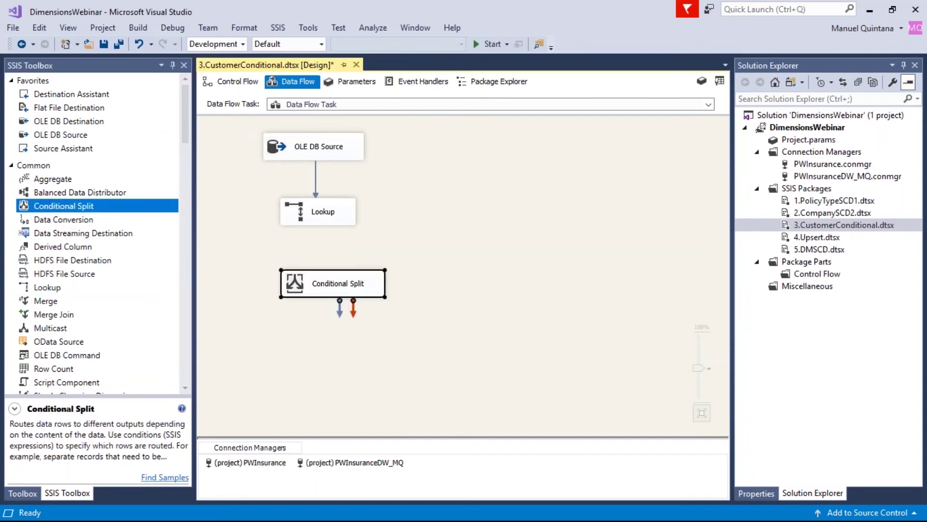
pyautogui.click(317, 223)
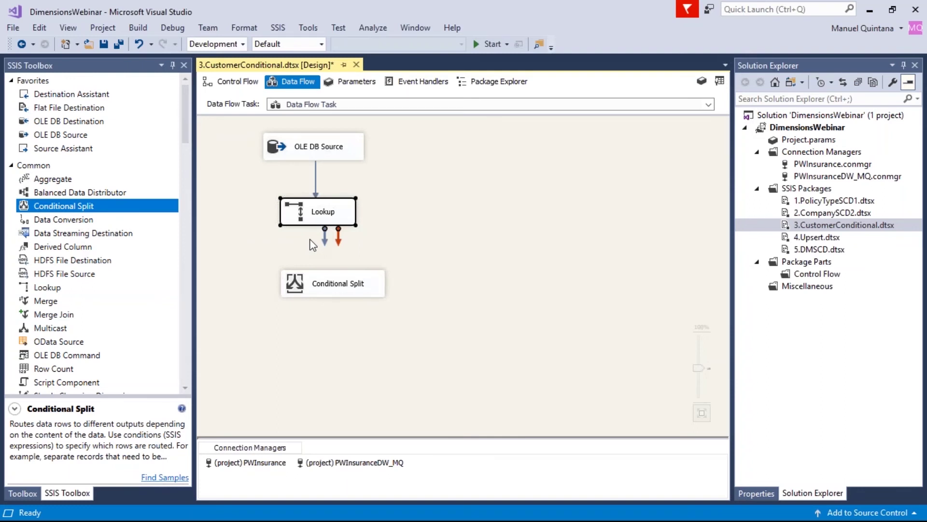
pyautogui.moveTo(324, 236); pyautogui.dragTo(316, 285)
pyautogui.click(333, 265)
pyautogui.click(339, 277)
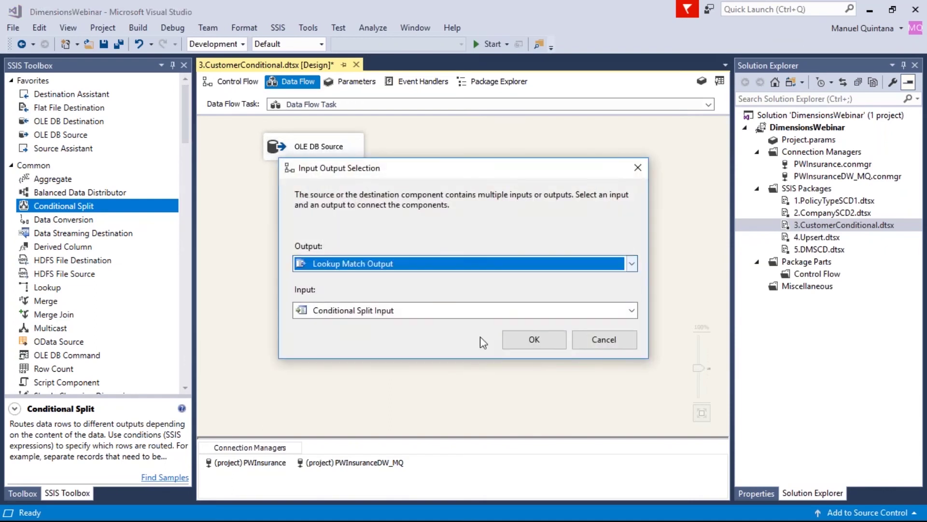
pyautogui.click(550, 338)
pyautogui.click(336, 295)
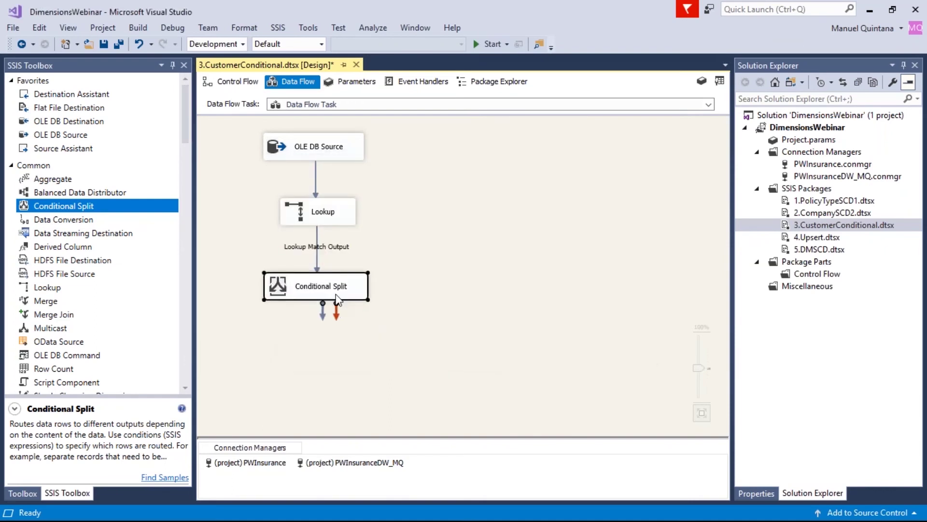
pyautogui.doubleClick(336, 296)
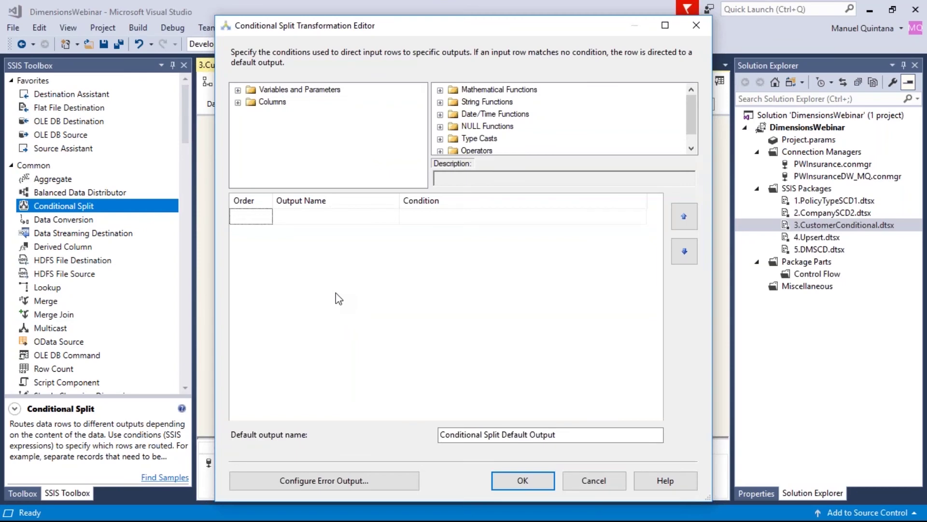
# - Define a New Rows output in the Conditional Split with the condition ISNULL([CustomerSK_Destination])
pyautogui.click(333, 216)
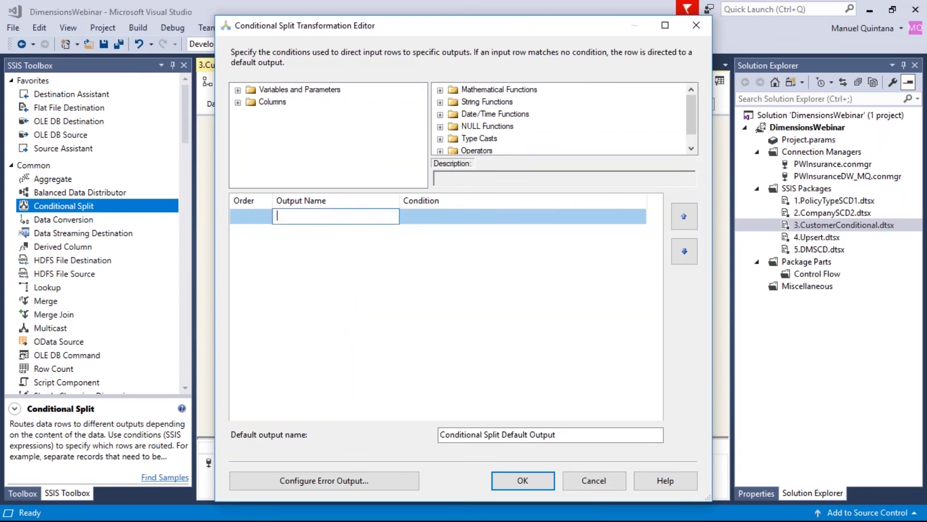
pyautogui.write('New Rows')
pyautogui.press('Tab')
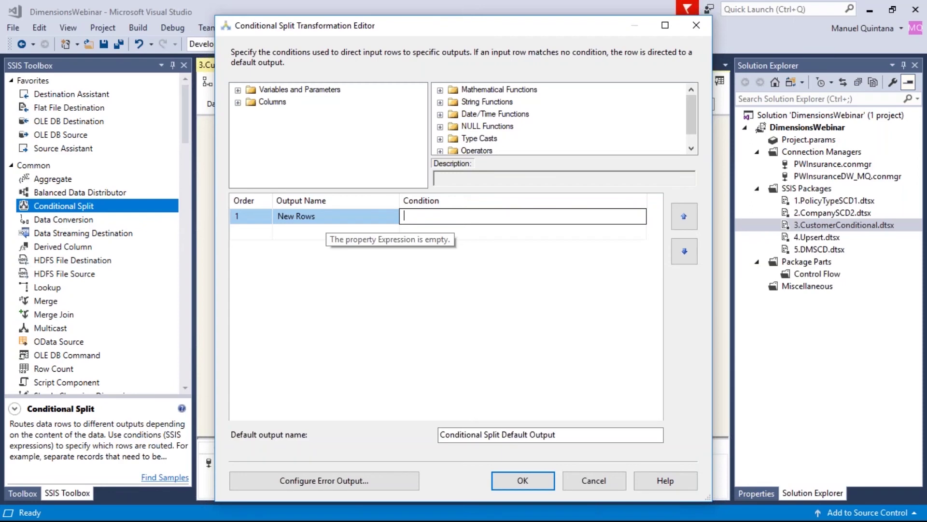
pyautogui.click(238, 102)
pyautogui.scroll(-5, 335, 154)
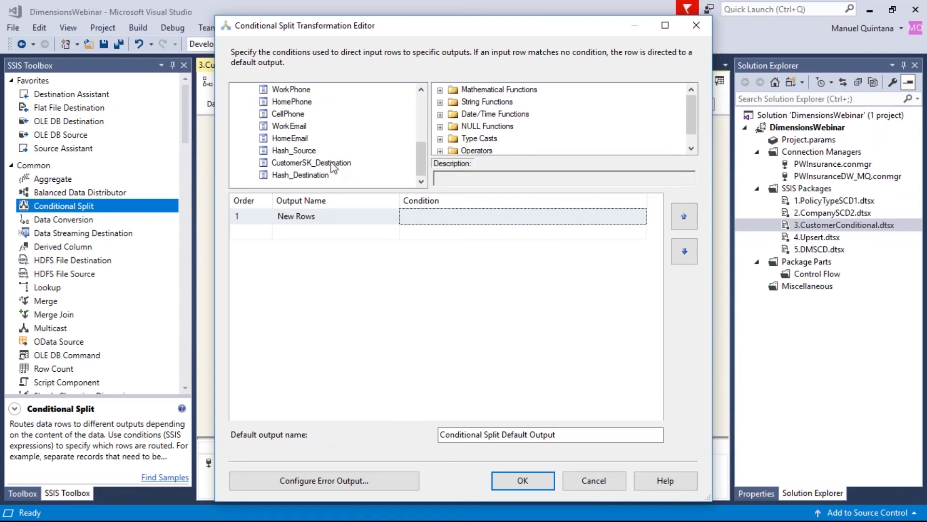
pyautogui.click(441, 127)
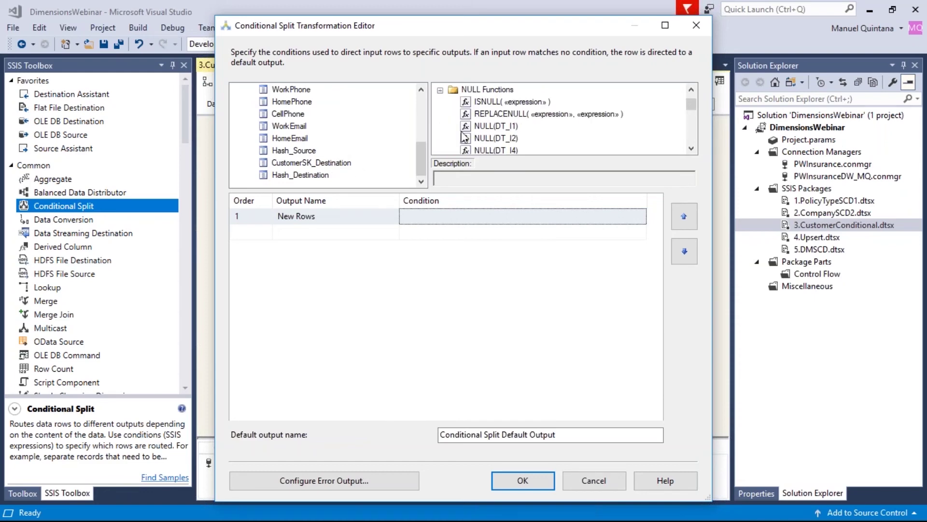
pyautogui.moveTo(483, 101); pyautogui.dragTo(421, 214)
pyautogui.moveTo(295, 164); pyautogui.dragTo(445, 216)
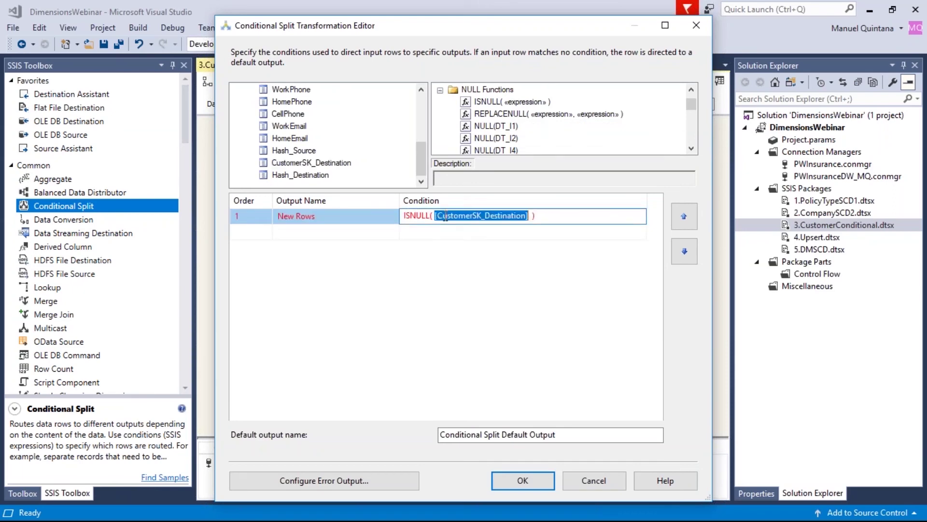
# - Define a second output, Update Rows, with the condition [Hash_Source] != [Hash_Destination]
pyautogui.click(352, 231)
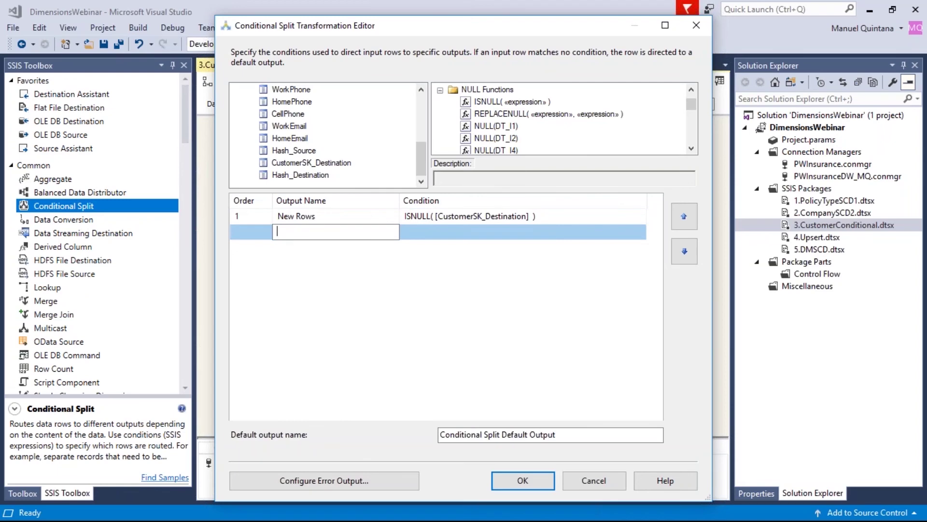
pyautogui.write('Update Rows')
pyautogui.press('Tab')
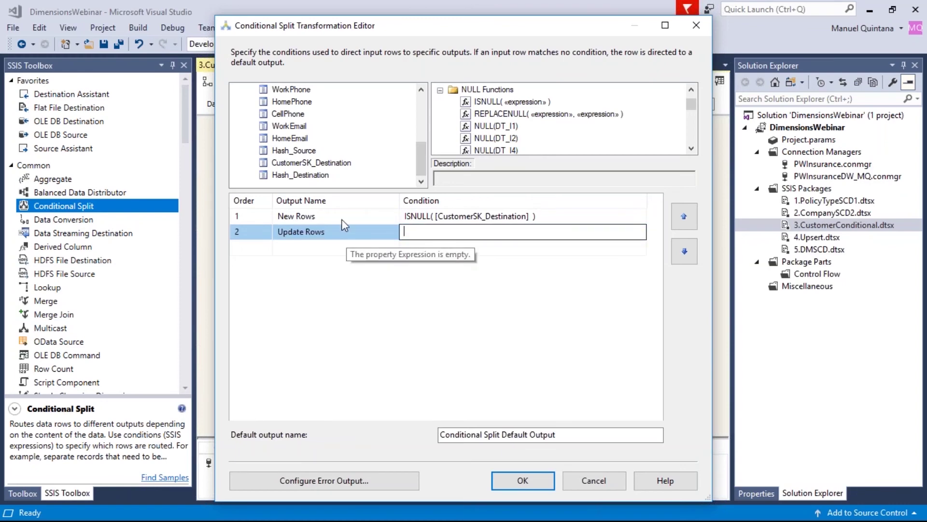
pyautogui.click(288, 154)
pyautogui.moveTo(289, 154); pyautogui.dragTo(412, 233)
pyautogui.click(474, 230)
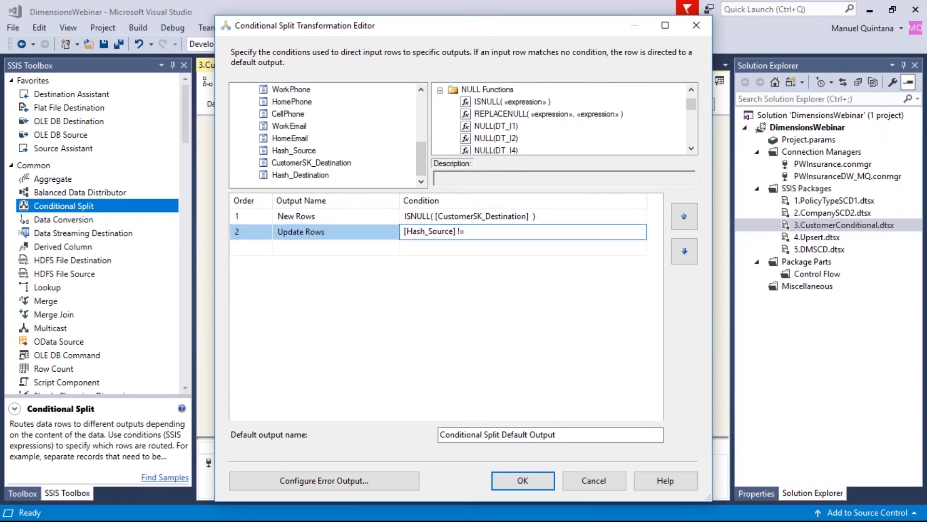
pyautogui.write('!=')
pyautogui.moveTo(298, 175); pyautogui.dragTo(472, 230)
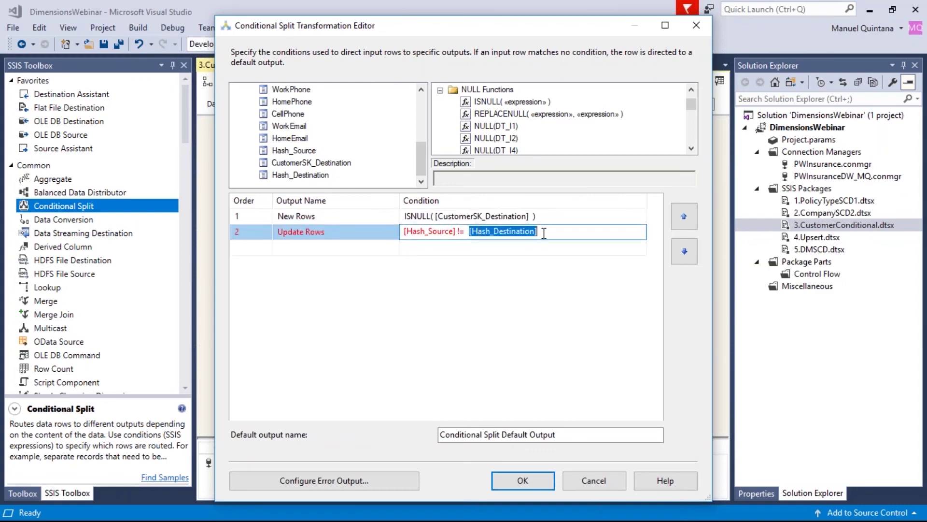
# - Name the Conditional Split's default output Duplicate Rows and accept the configuration
pyautogui.click(368, 247)
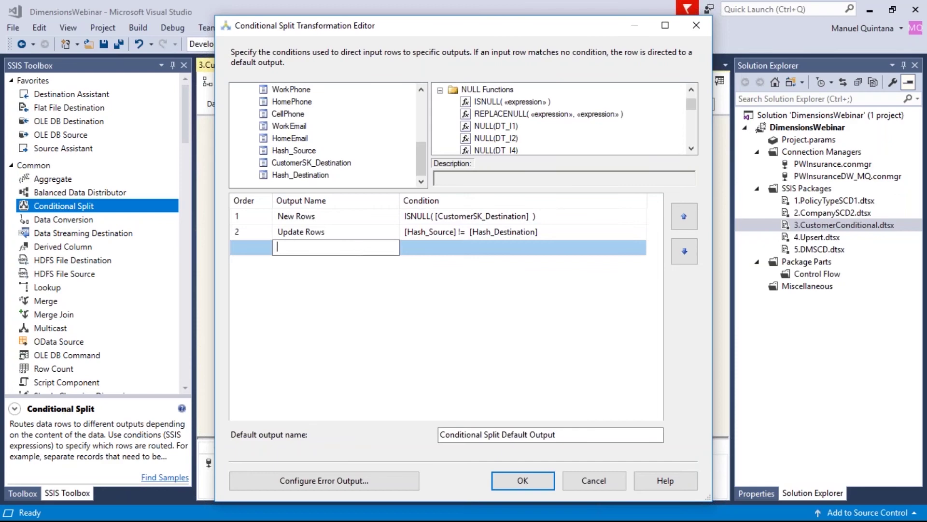
pyautogui.press('Tab')
pyautogui.write('D')
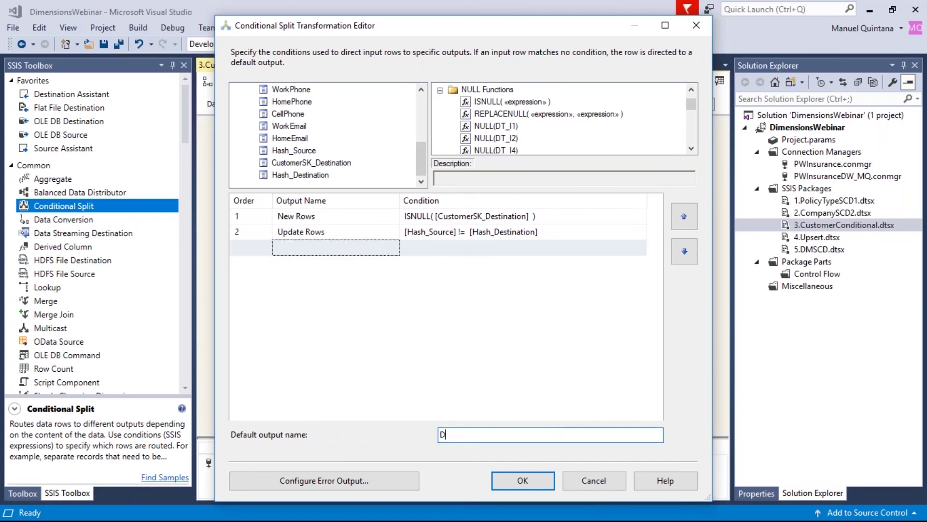
pyautogui.write('uplicate Rows')
pyautogui.click(540, 487)
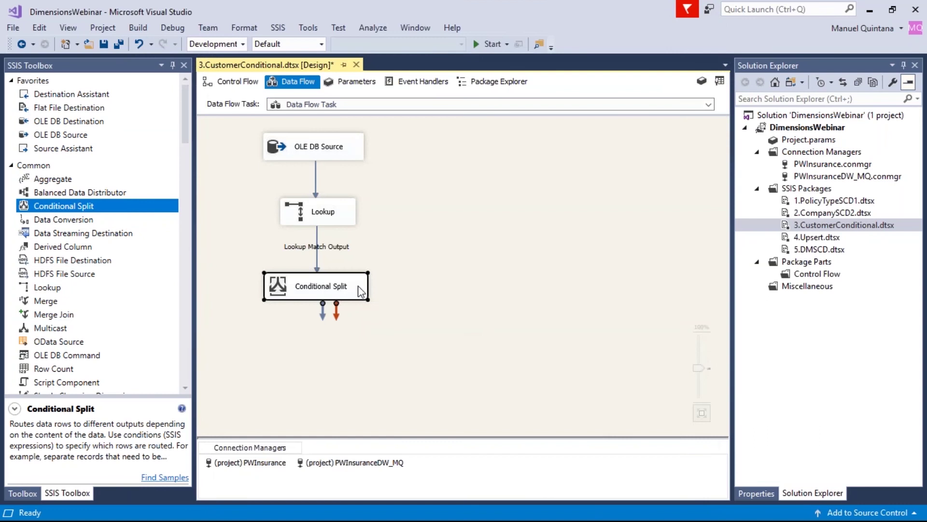
# - Align the Conditional Split under the Lookup and add two OLE DB Destinations side by side below it
pyautogui.moveTo(358, 286); pyautogui.dragTo(357, 282)
pyautogui.click(376, 337)
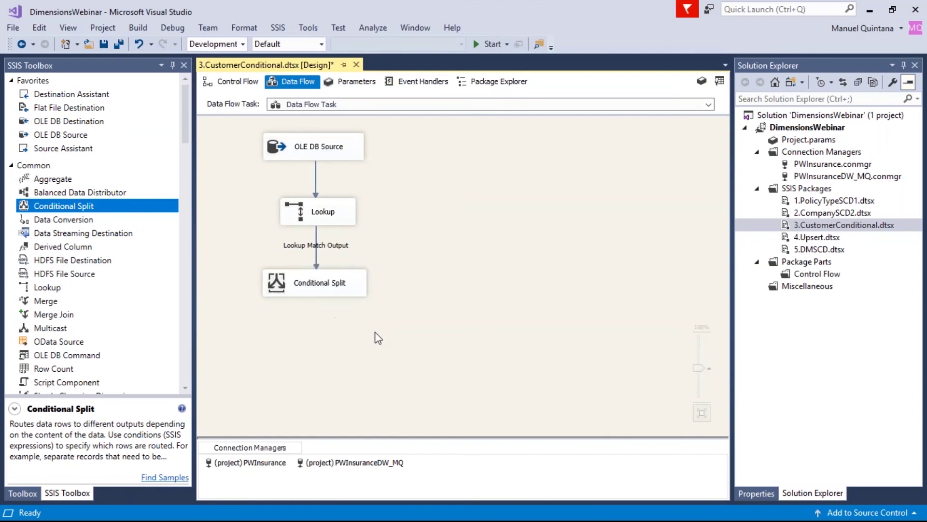
pyautogui.click(83, 129)
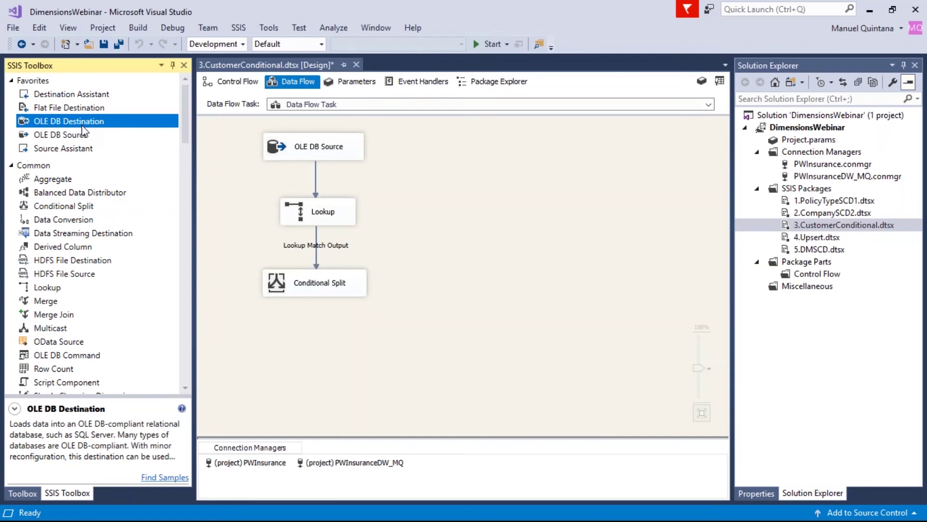
pyautogui.moveTo(83, 129); pyautogui.dragTo(213, 338)
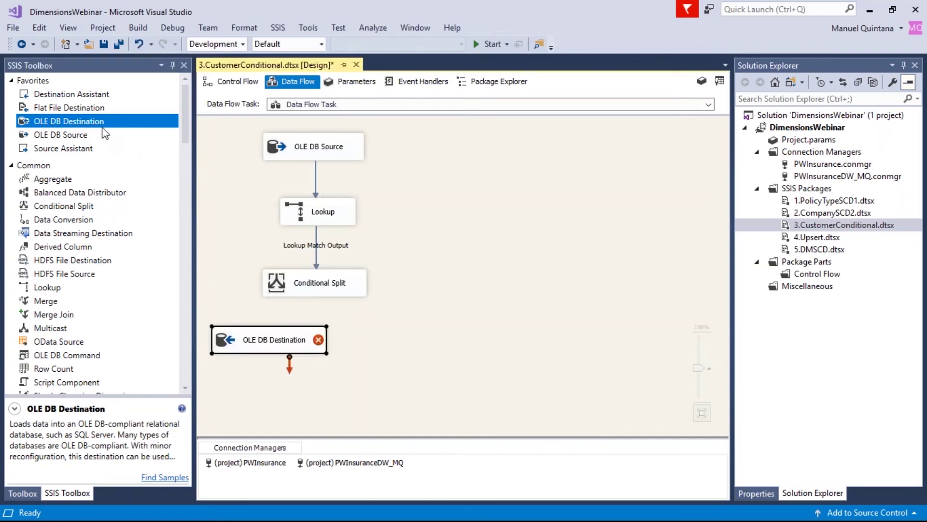
pyautogui.moveTo(104, 126); pyautogui.dragTo(370, 319)
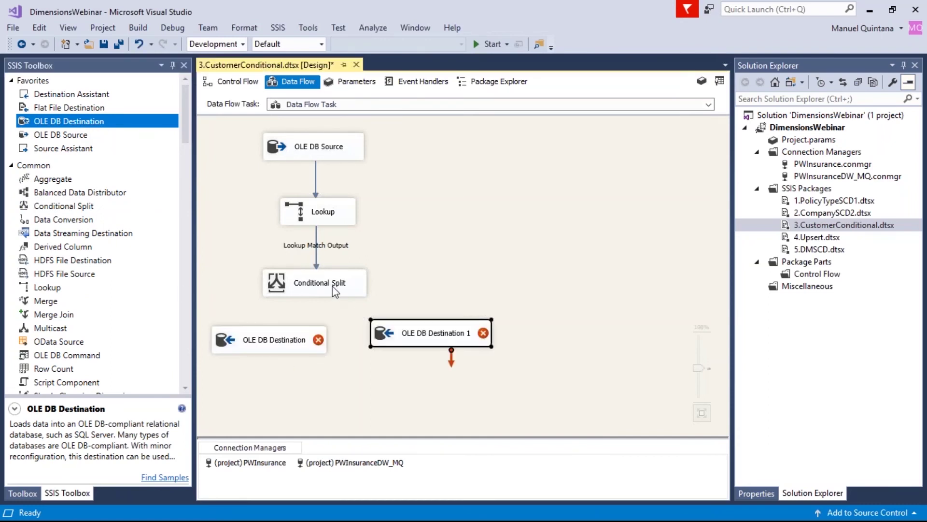
# - Connect the Conditional Split's New Rows output to OLE DB Destination 1
pyautogui.click(333, 286)
pyautogui.moveTo(317, 306); pyautogui.dragTo(420, 338)
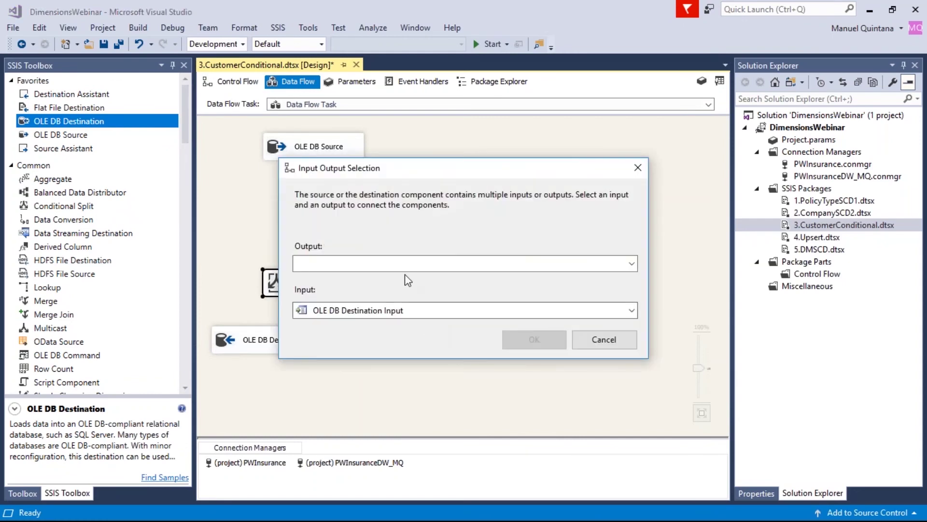
pyautogui.click(396, 263)
pyautogui.click(373, 291)
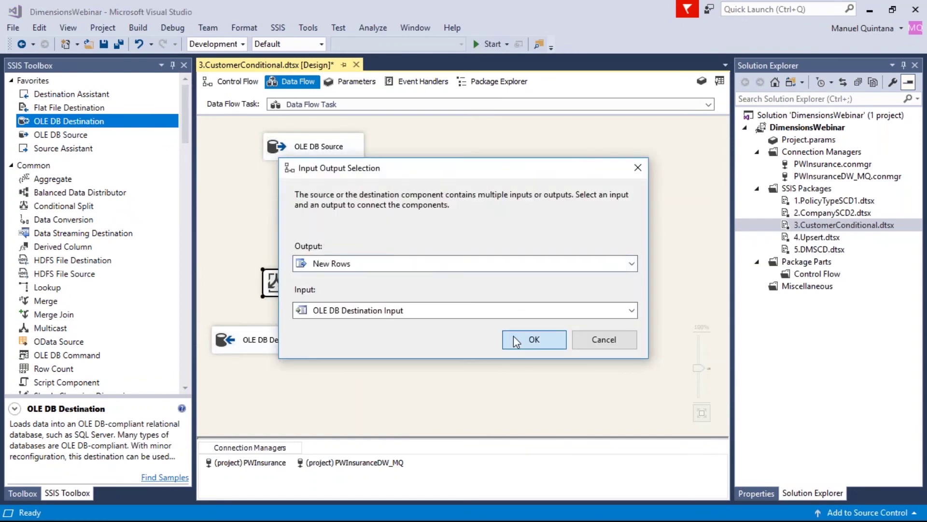
pyautogui.click(514, 338)
# - Point OLE DB Destination 1 to [dbo].[DimCustomer] through PWInsuranceDW_MQ, check its column mappings, and accept the configuration
pyautogui.doubleClick(422, 323)
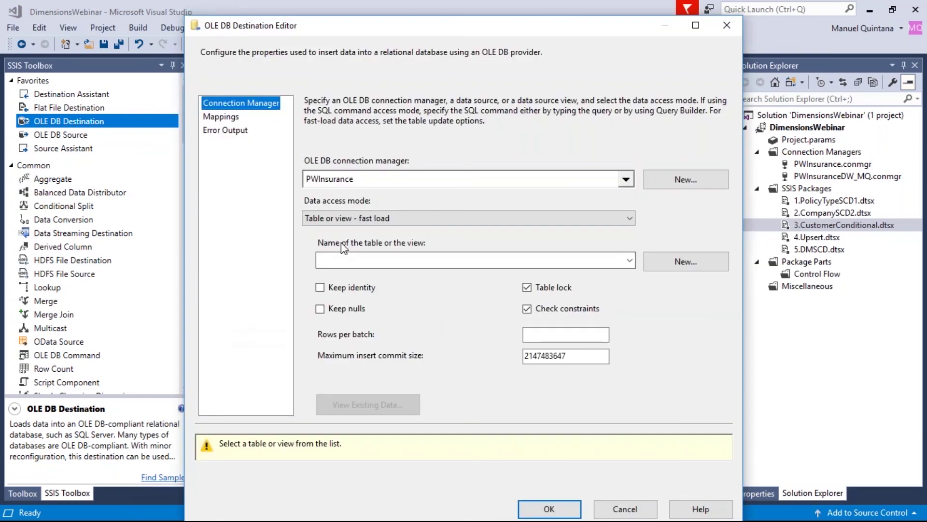
pyautogui.click(475, 179)
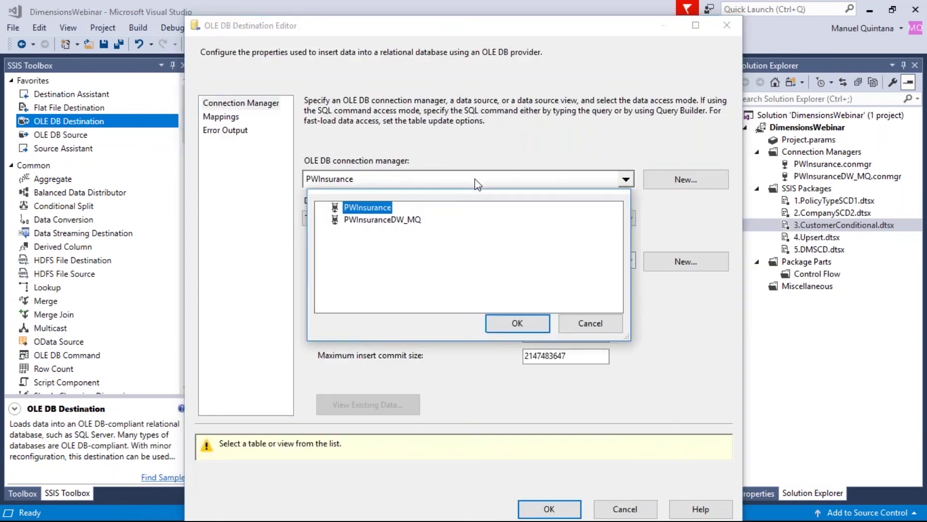
pyautogui.click(381, 219)
pyautogui.click(517, 323)
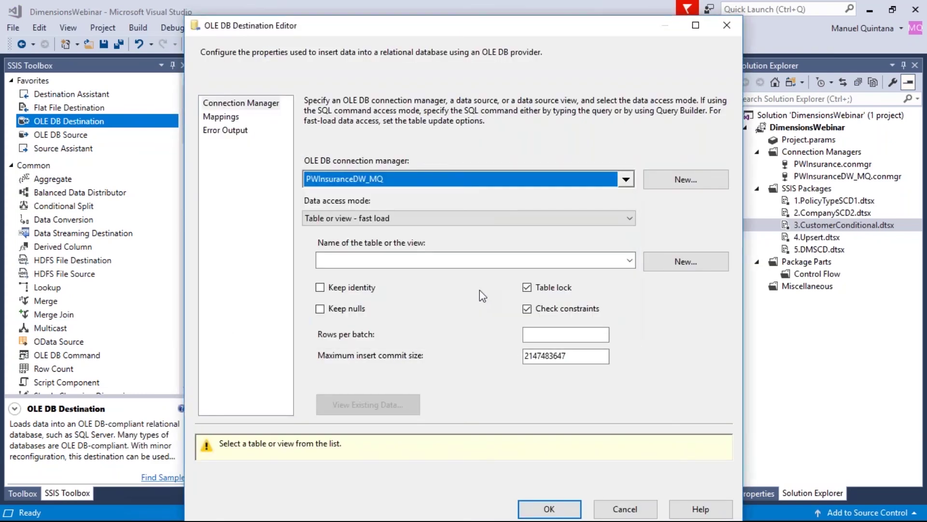
pyautogui.click(428, 260)
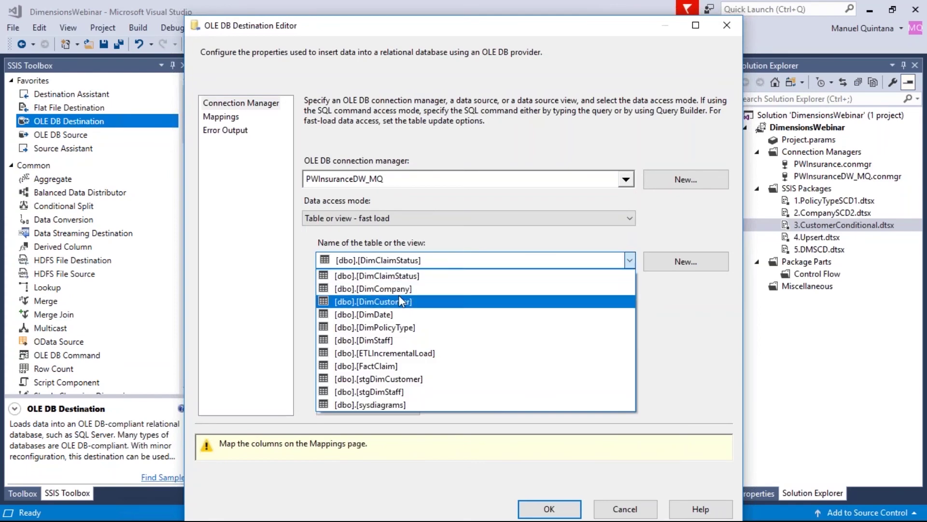
pyautogui.click(401, 301)
pyautogui.click(222, 117)
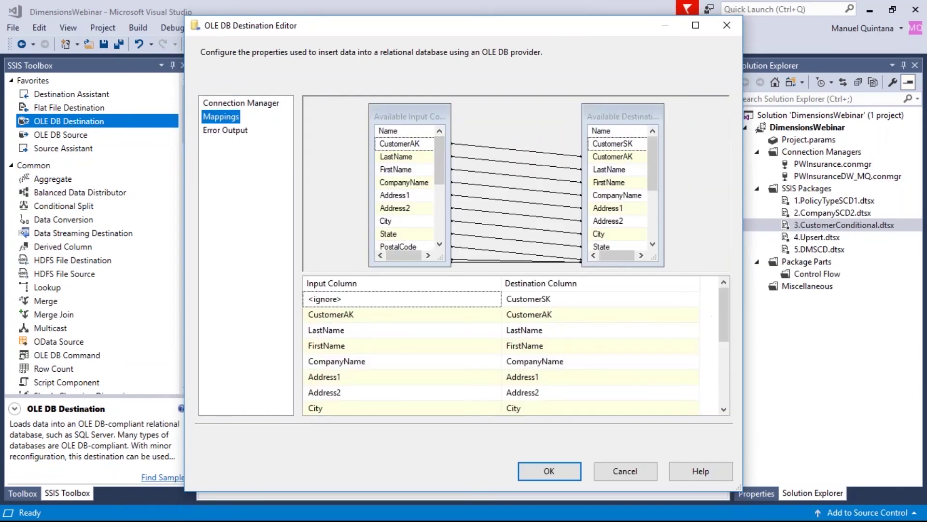
pyautogui.scroll(-3, 725, 352)
pyautogui.click(563, 473)
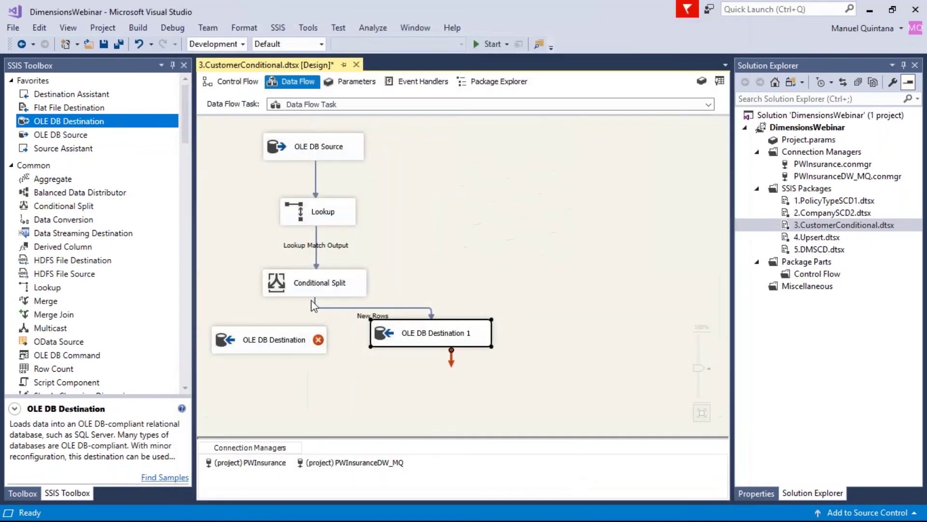
# - Connect the Conditional Split's Update Rows output to the unconfigured OLE DB Destination
pyautogui.click(311, 292)
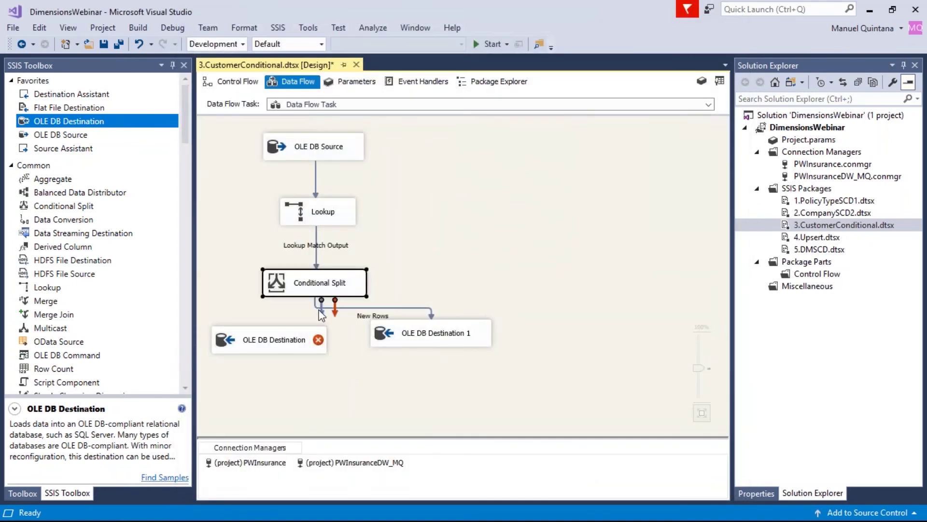
pyautogui.moveTo(320, 313); pyautogui.dragTo(278, 340)
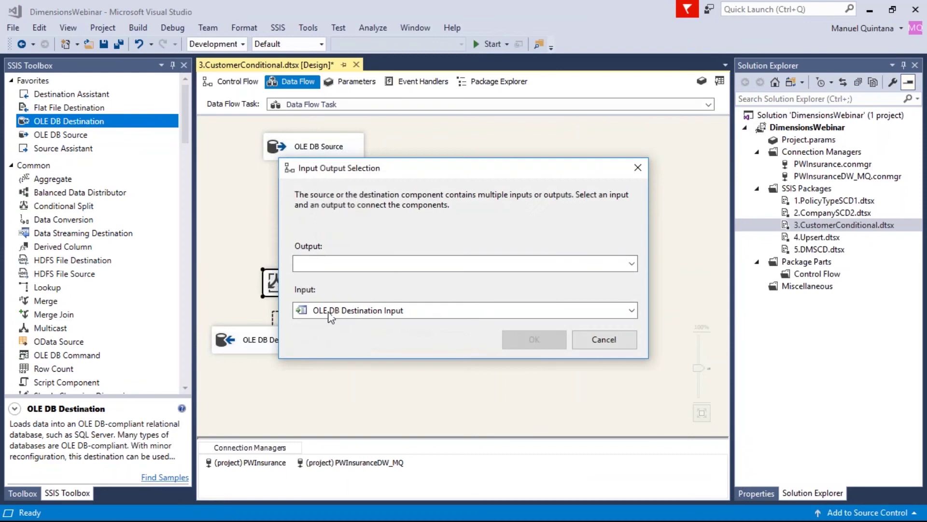
pyautogui.click(366, 265)
pyautogui.click(310, 292)
pyautogui.click(525, 349)
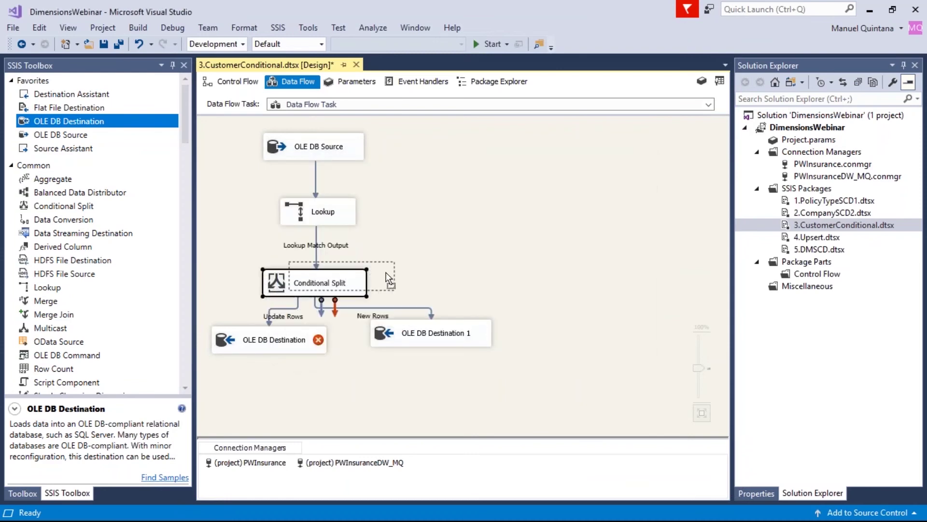
# - Rearrange the Conditional Split, Lookup and OLE DB Source in a vertical line centred above the two destinations
pyautogui.moveTo(347, 281); pyautogui.dragTo(405, 269)
pyautogui.moveTo(344, 210); pyautogui.dragTo(377, 199)
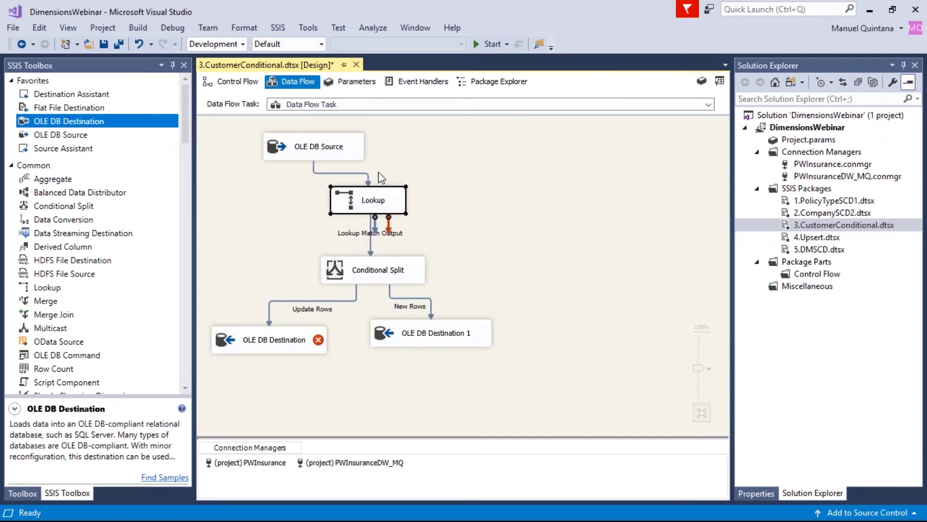
pyautogui.moveTo(353, 147); pyautogui.dragTo(410, 141)
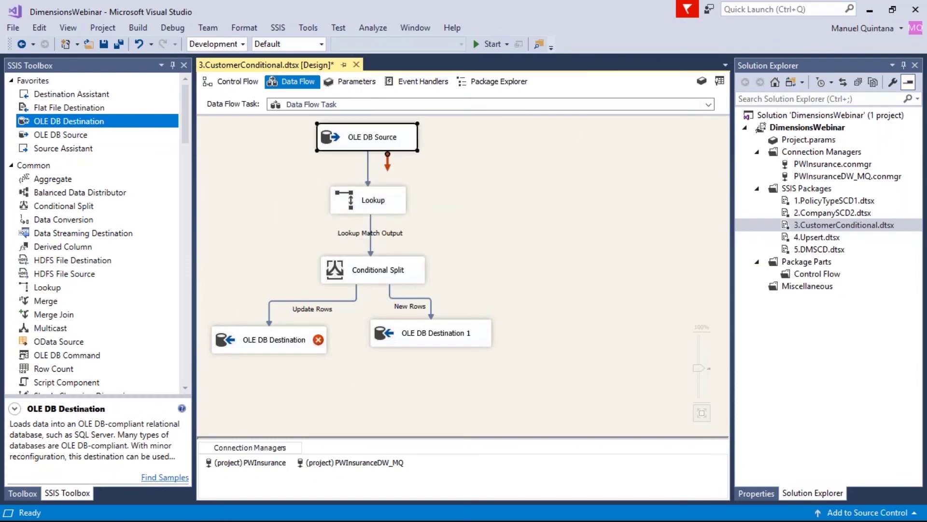
# - Point OLE DB Destination to [dbo].[stgDimCustomer] through PWInsuranceDW_MQ with its column mappings accepted, and execute the Data Flow Task
pyautogui.doubleClick(290, 340)
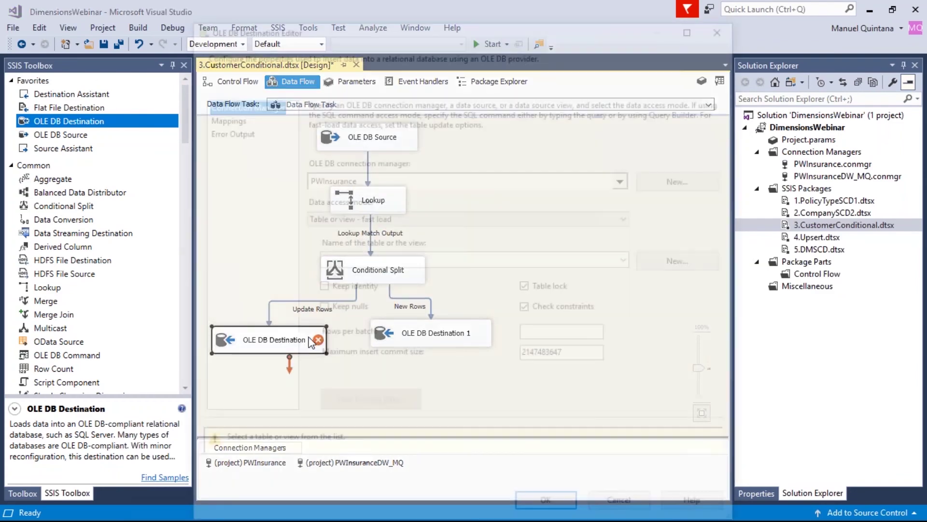
pyautogui.click(422, 181)
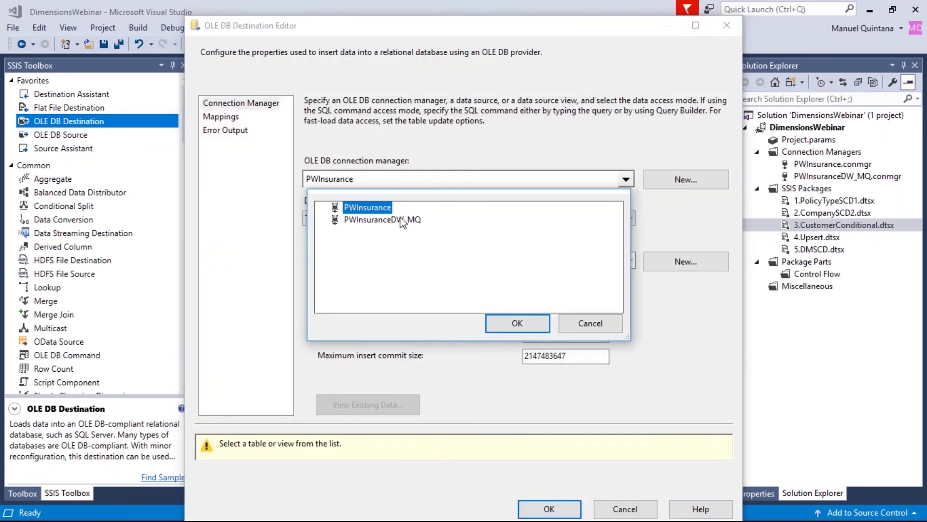
pyautogui.click(402, 220)
pyautogui.click(516, 324)
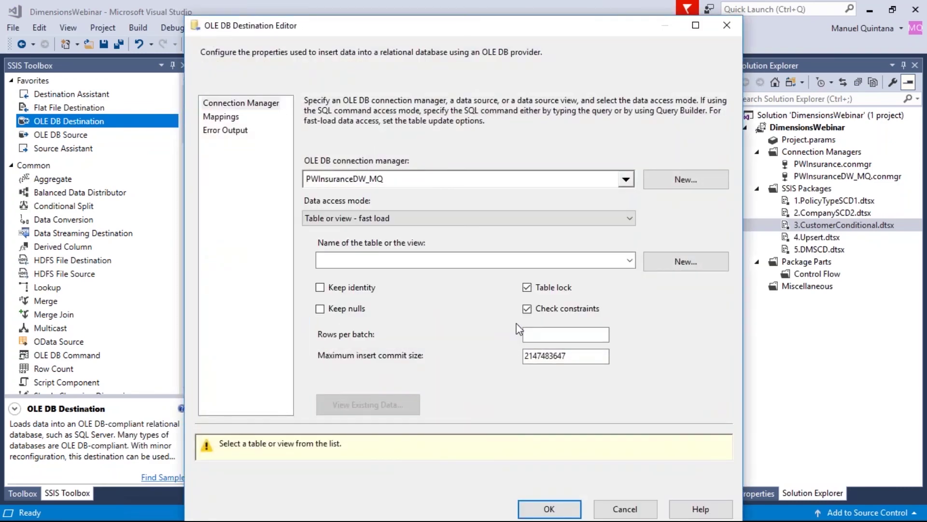
pyautogui.click(441, 261)
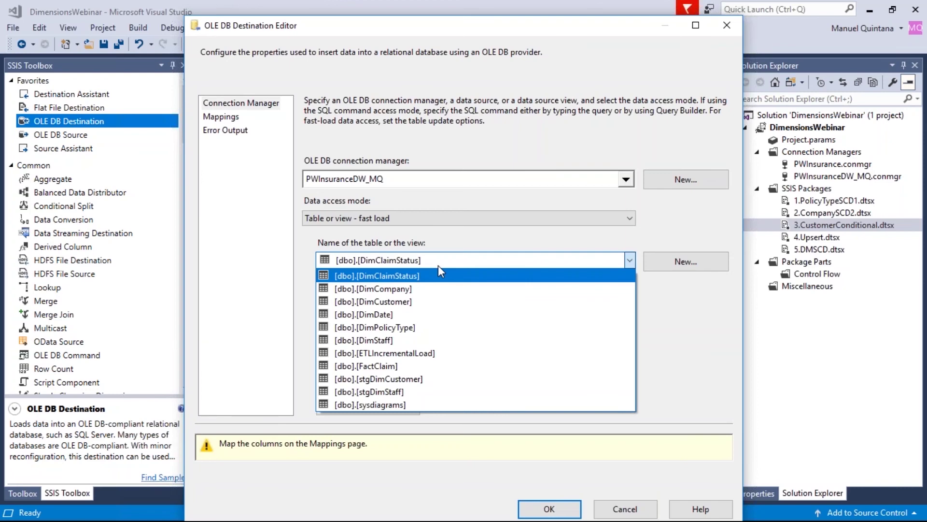
pyautogui.click(398, 379)
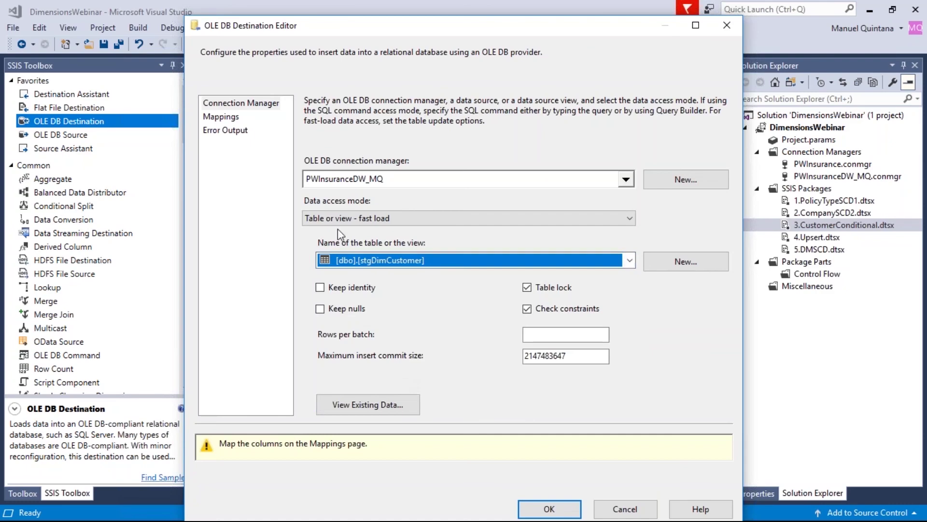
pyautogui.click(232, 117)
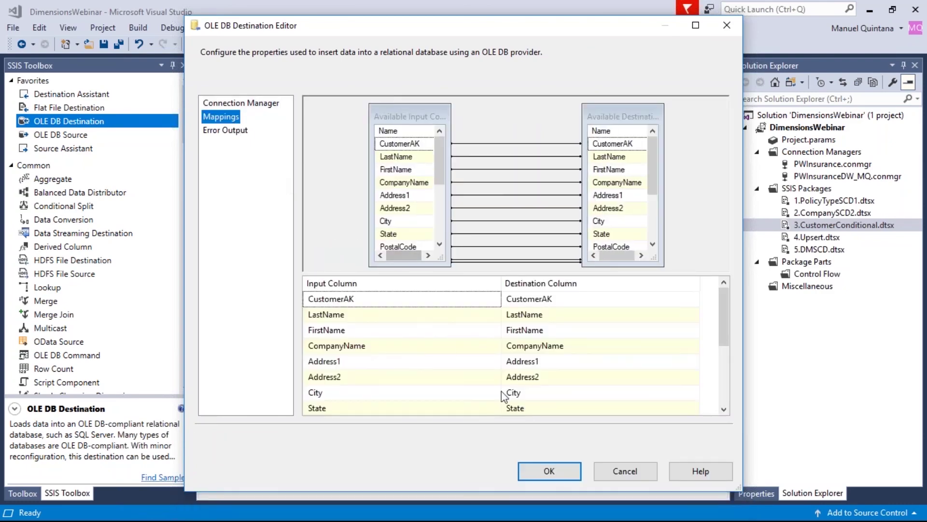
pyautogui.click(546, 471)
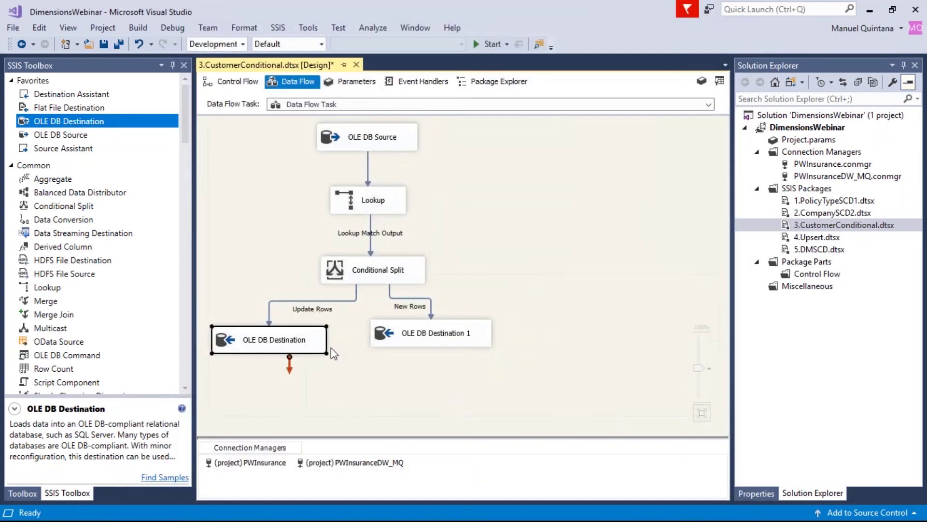
pyautogui.rightClick(515, 207)
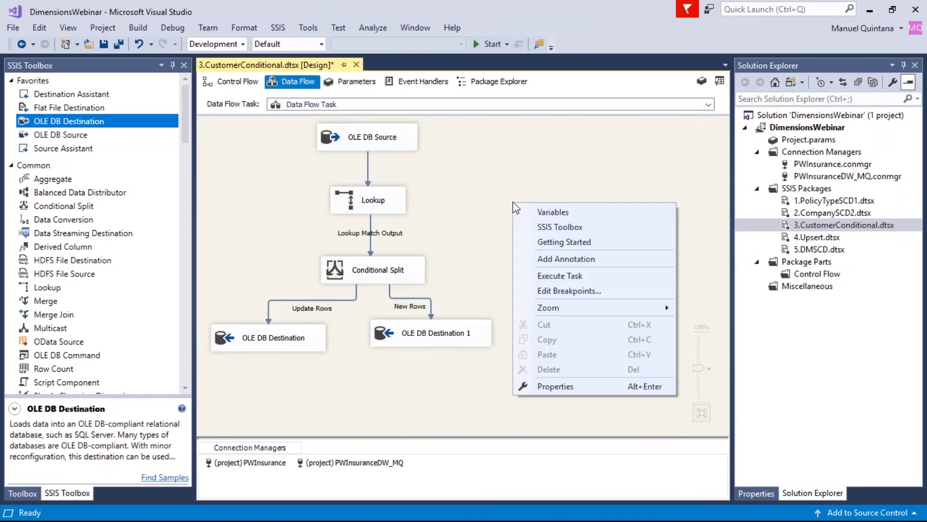
pyautogui.click(556, 272)
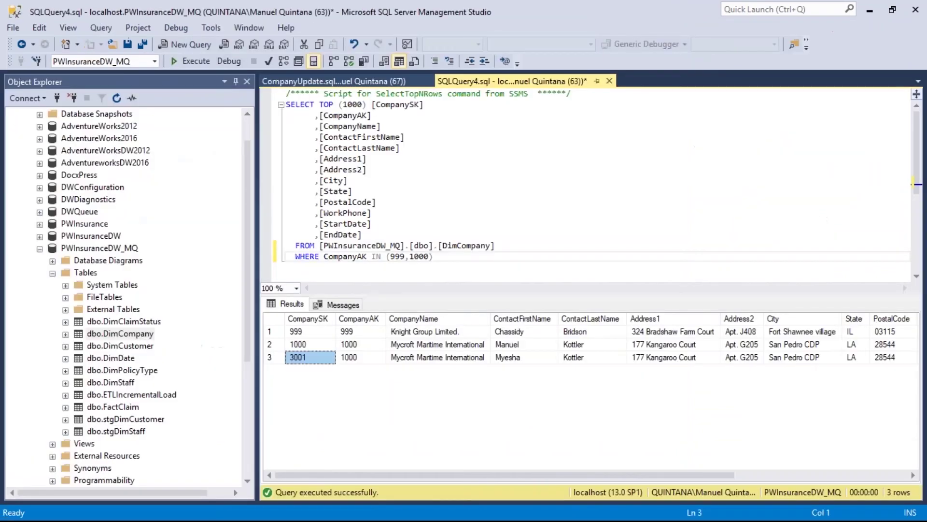
pyautogui.click(114, 46)
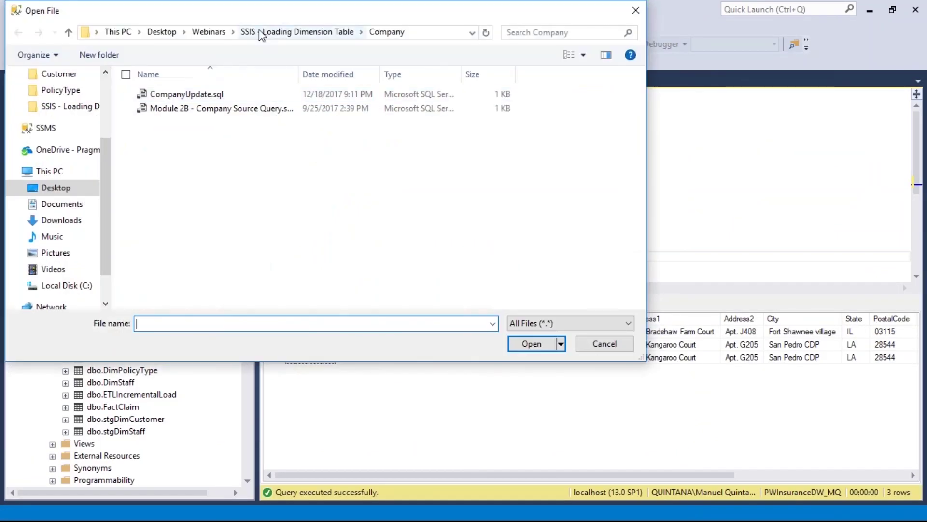
pyautogui.click(252, 33)
pyautogui.doubleClick(180, 109)
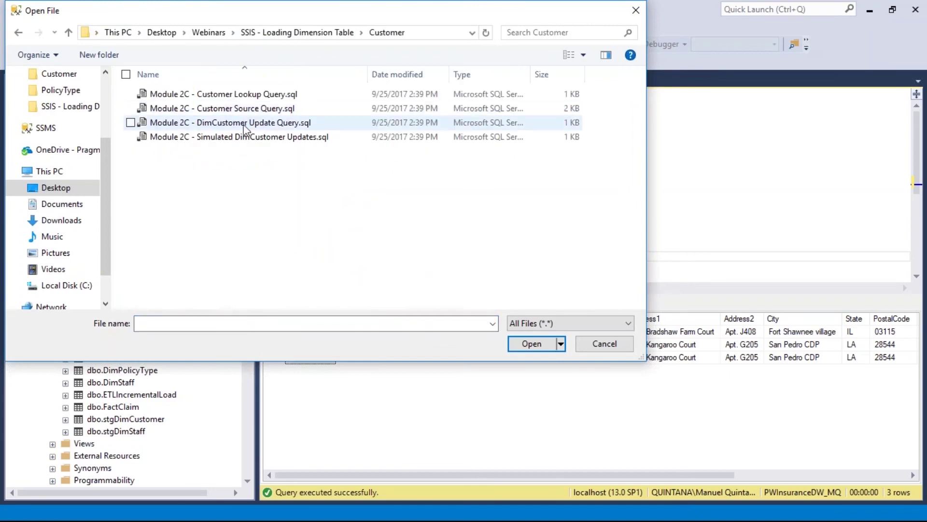
pyautogui.click(244, 127)
pyautogui.click(530, 343)
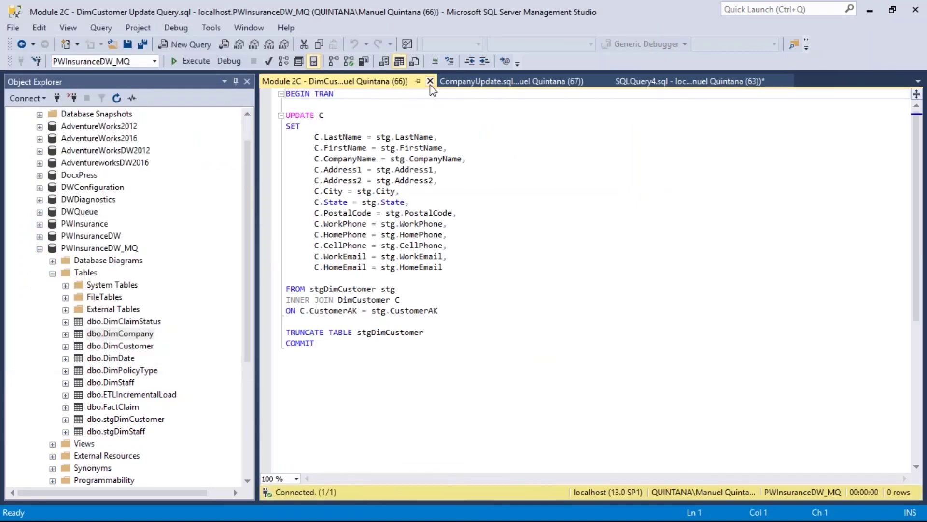
pyautogui.click(430, 81)
# - In SQL Server Management Studio, open Module 2C - Simulated DimCustomer Updates.sql from the Customer folder and execute it against PWInsuranceDW_MQ
pyautogui.click(110, 46)
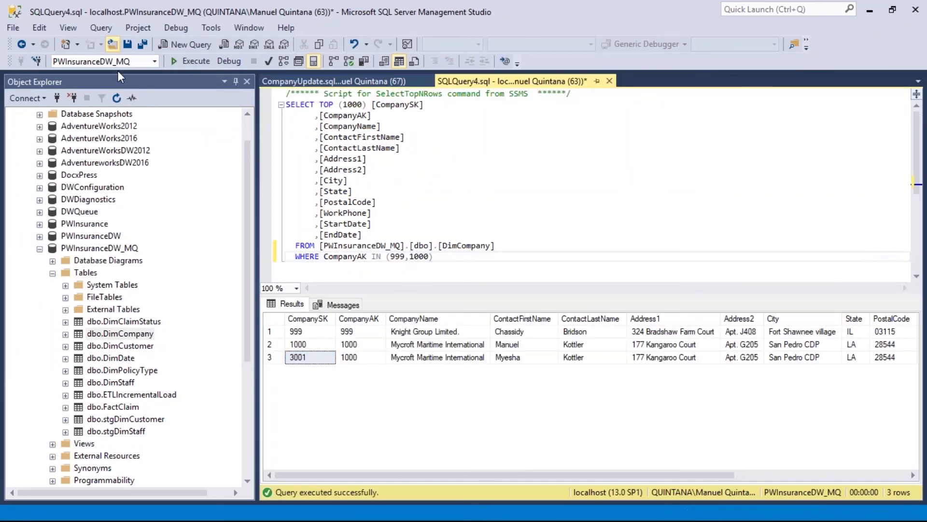
pyautogui.click(183, 137)
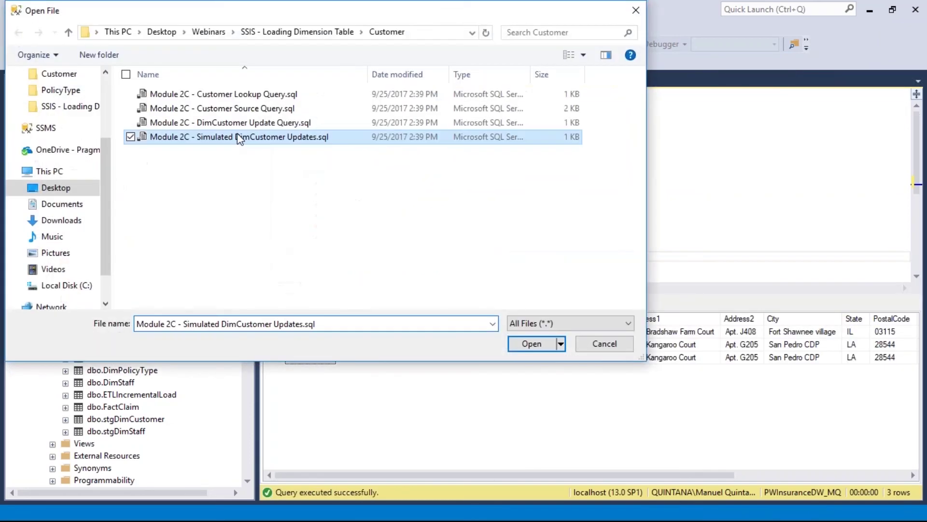
pyautogui.click(533, 343)
pyautogui.click(175, 61)
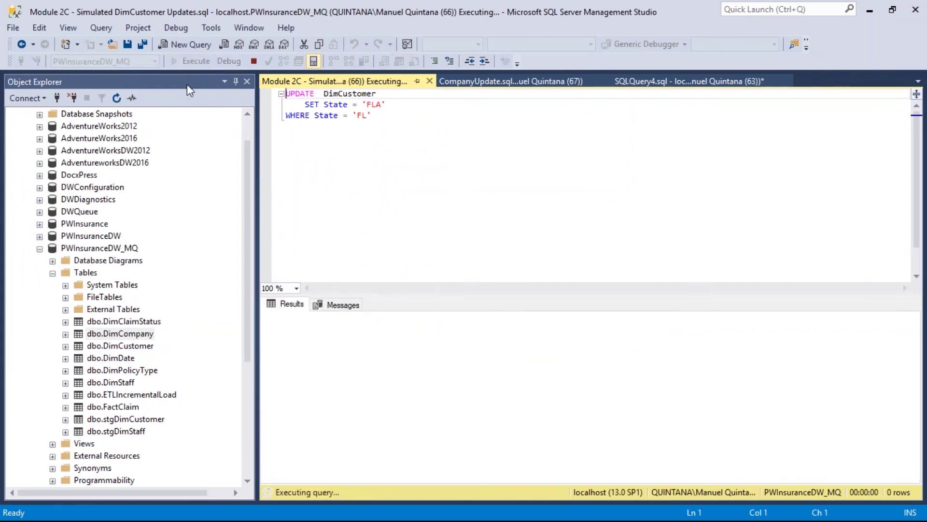
# - Switch to Visual Studio, return the CustomerConditional package to design mode, and execute the Data Flow Task again
pyautogui.hotkey('alt', 'Tab')
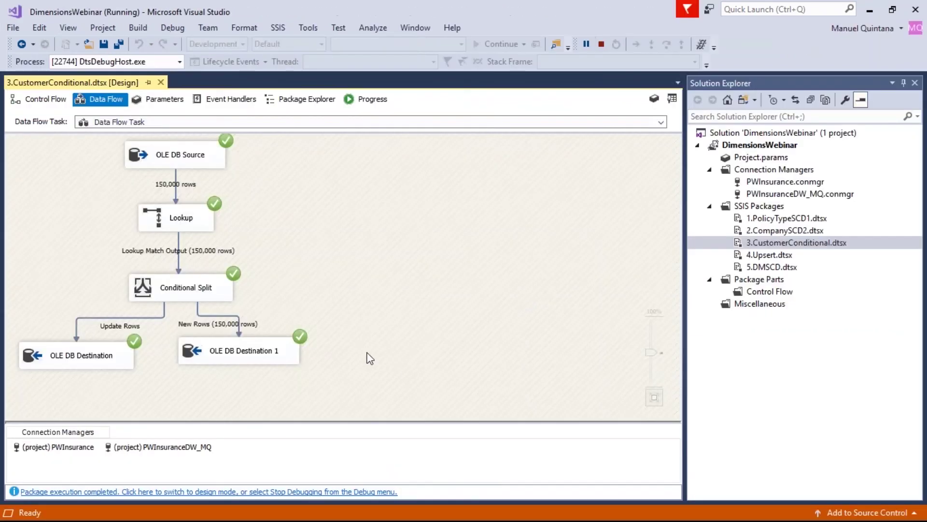
pyautogui.click(333, 491)
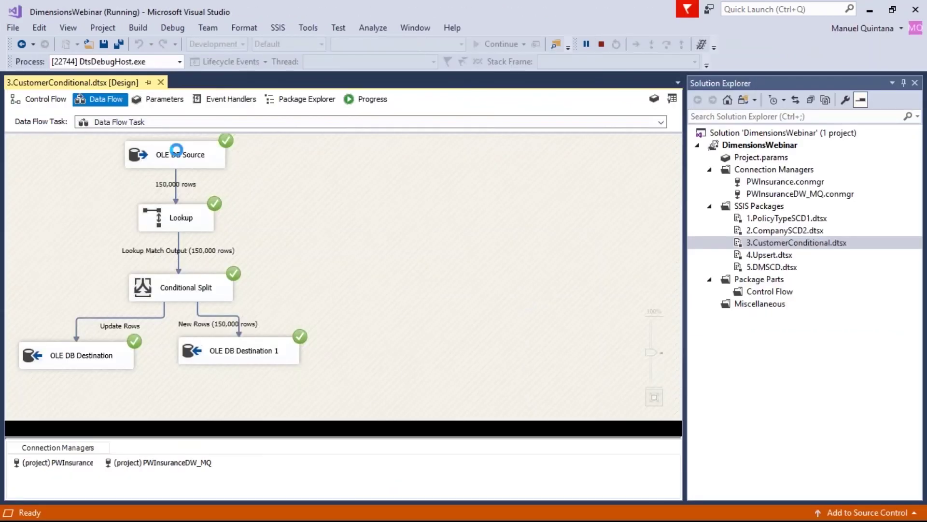
pyautogui.rightClick(465, 205)
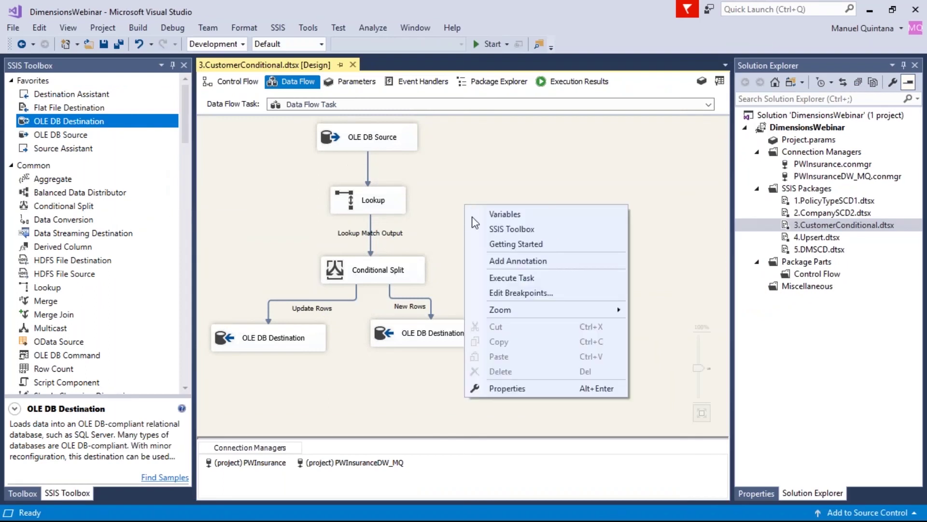
pyautogui.click(519, 278)
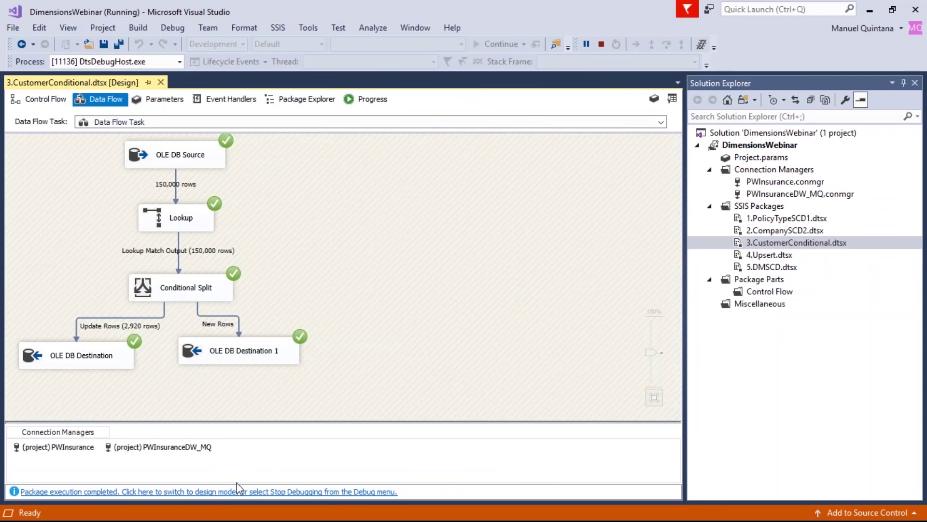
# - Switch to SQL Server Management Studio and query the top 1000 rows of dbo.stgDimCustomer to check the staged updates
pyautogui.hotkey('alt', 'Tab')
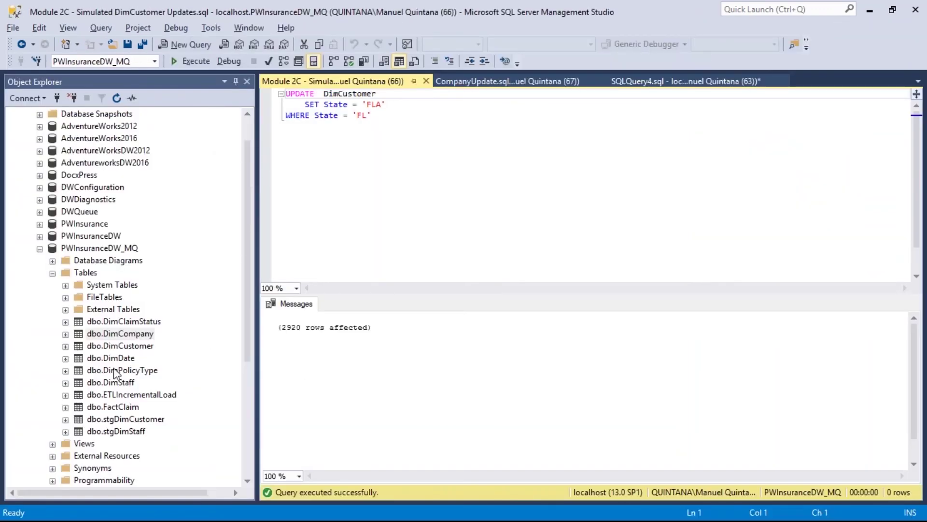
pyautogui.click(121, 419)
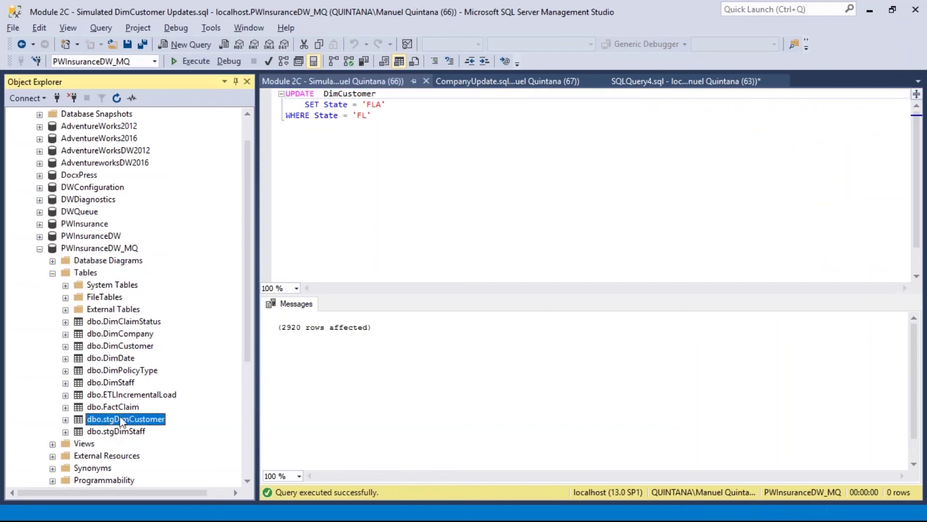
pyautogui.click(119, 431)
pyautogui.click(121, 419)
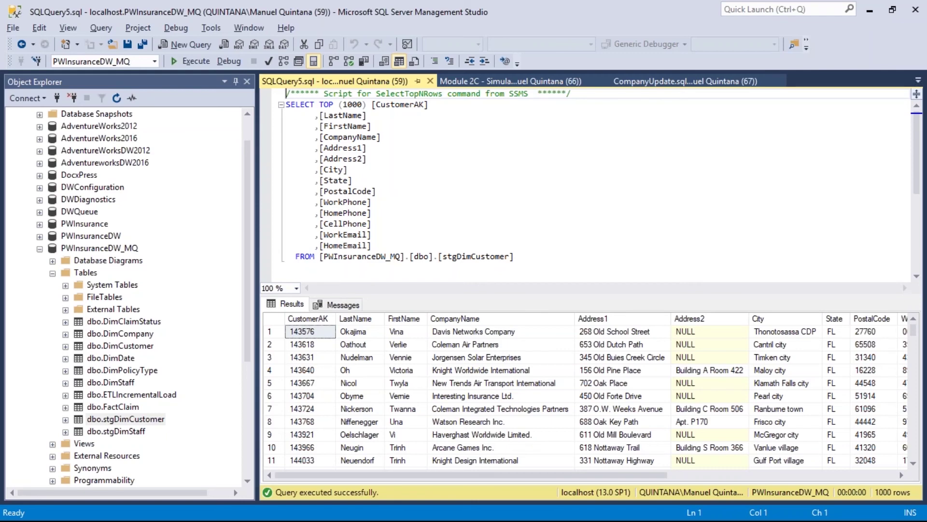
# - Back in Visual Studio's design mode, add an Execute SQL Task to the control flow and connect the Data Flow Task to it
pyautogui.hotkey('alt', 'Tab')
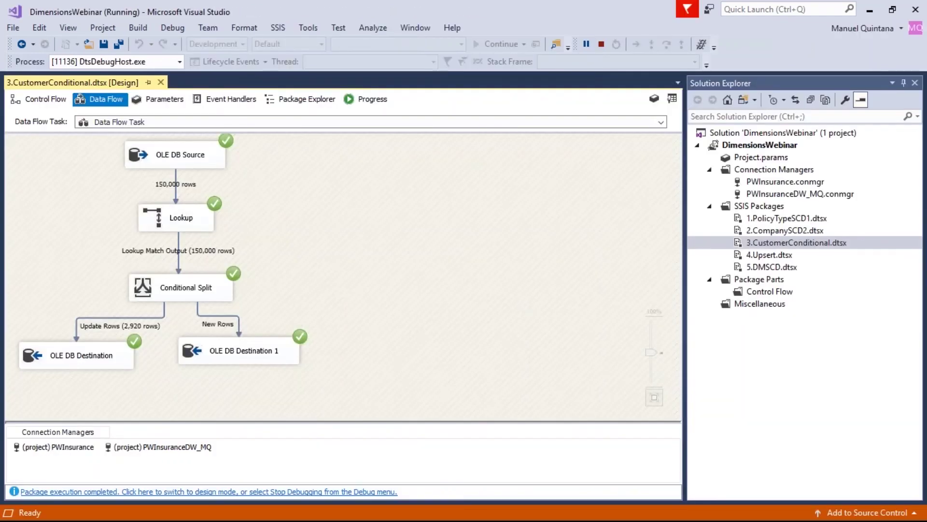
pyautogui.click(338, 491)
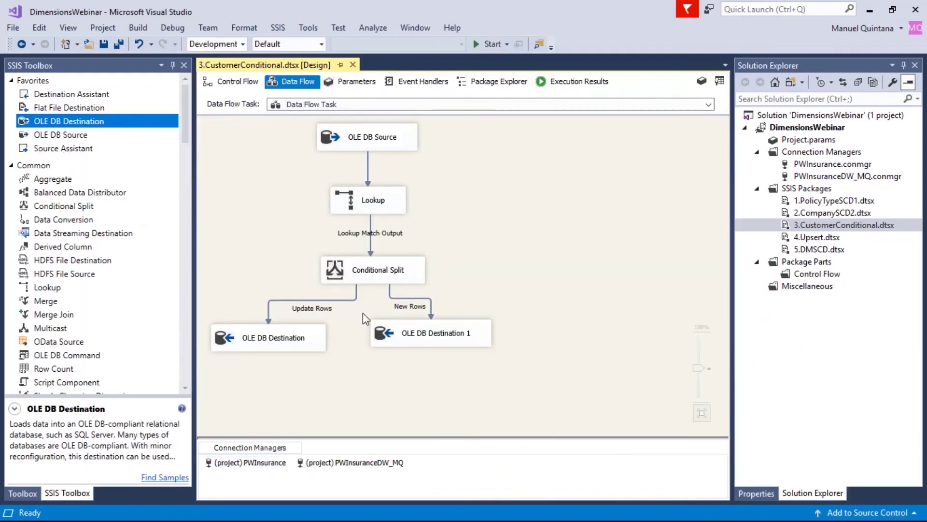
pyautogui.click(252, 85)
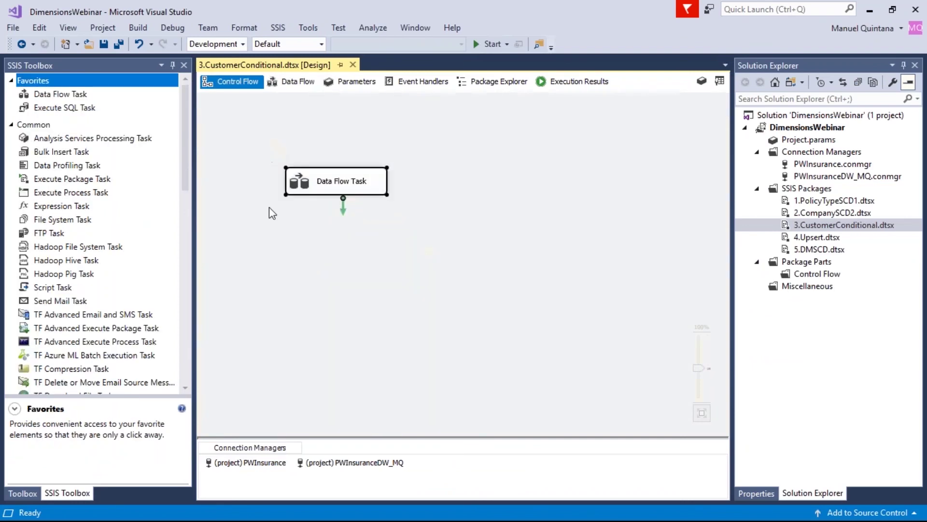
pyautogui.moveTo(80, 112); pyautogui.dragTo(286, 267)
pyautogui.moveTo(344, 231); pyautogui.dragTo(342, 268)
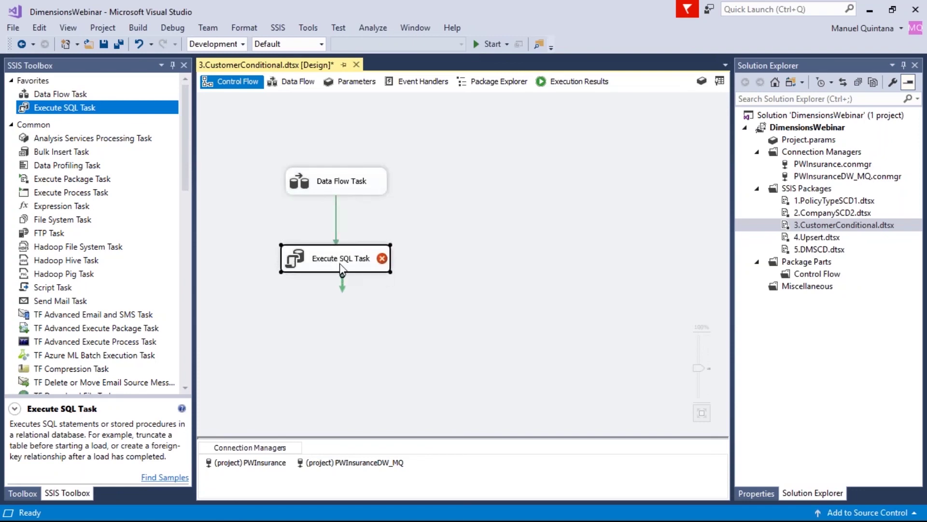
# - Set the Execute SQL Task's connection to PWInsuranceDW_MQ and load Module 2C - DimCustomer Update Query.sql as its SQL statement
pyautogui.doubleClick(341, 267)
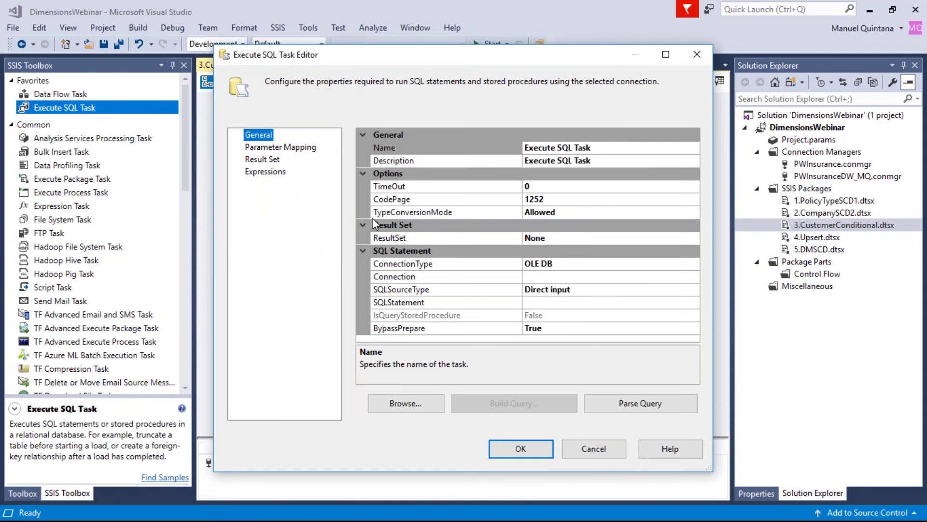
pyautogui.click(610, 280)
pyautogui.click(693, 277)
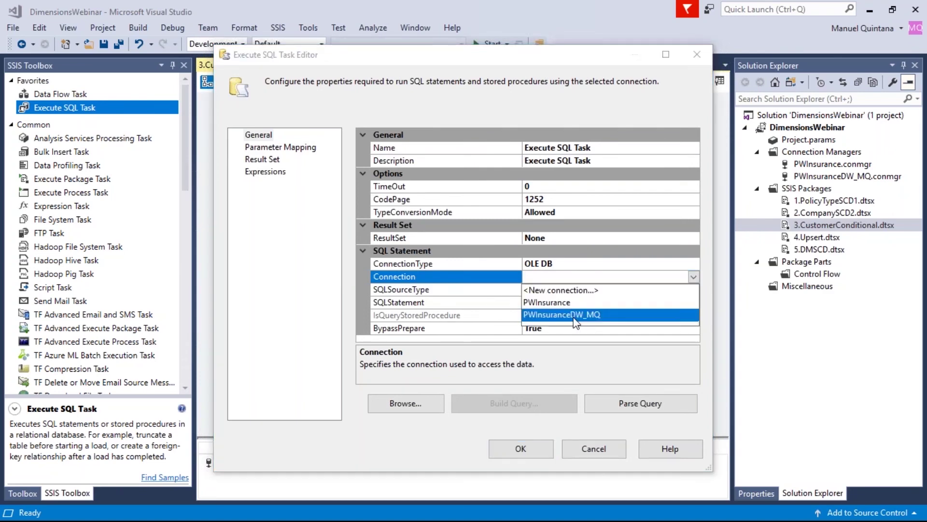
pyautogui.click(574, 315)
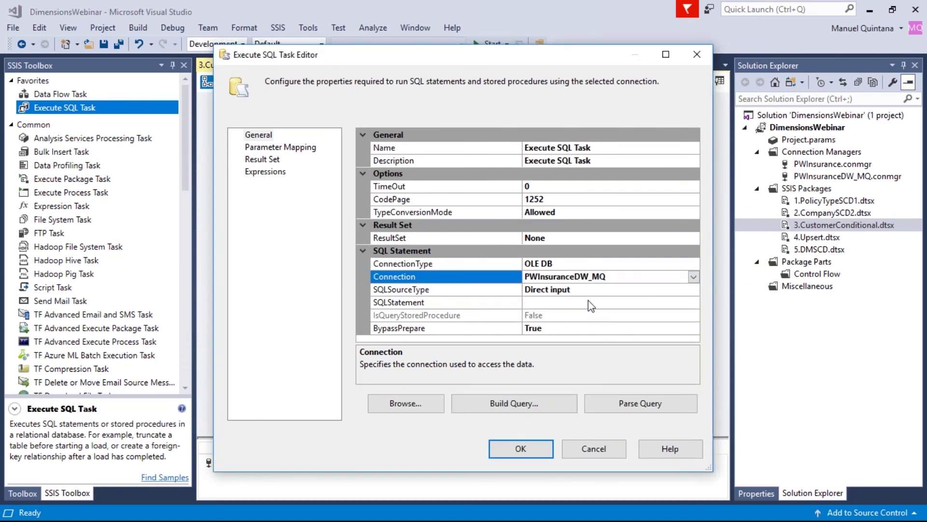
pyautogui.click(591, 305)
pyautogui.click(407, 409)
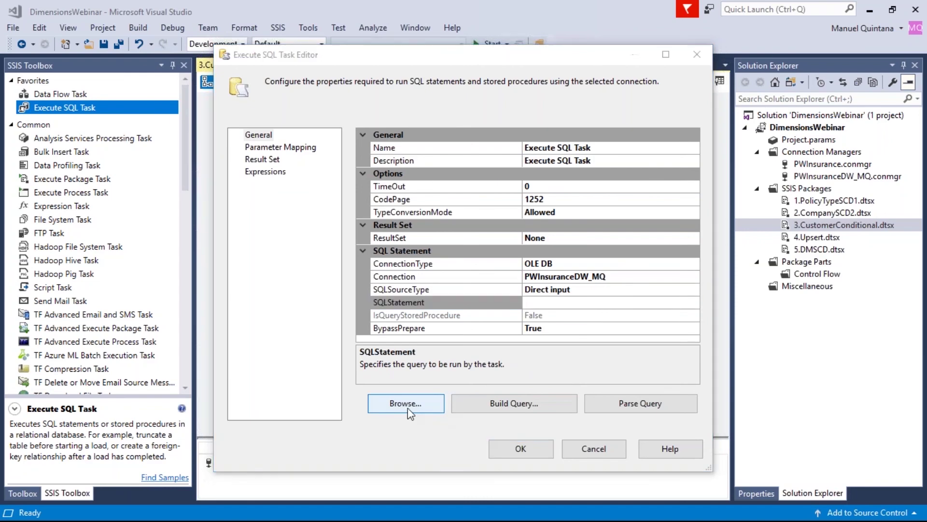
pyautogui.click(411, 188)
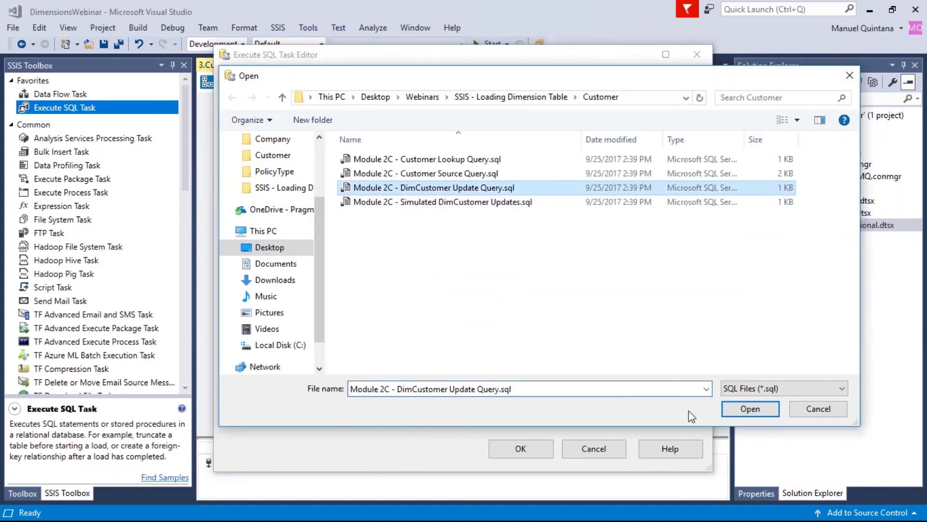
pyautogui.click(729, 411)
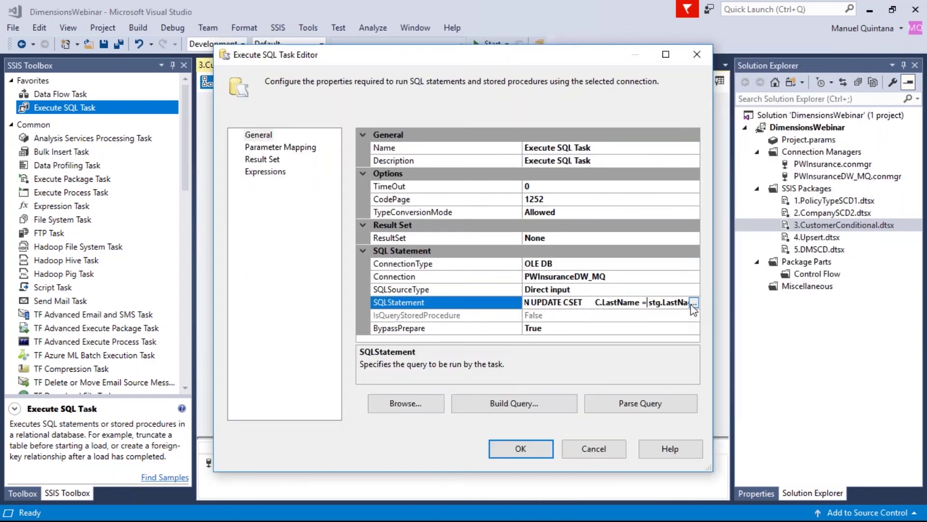
# - Review the full UPDATE and TRUNCATE query in the Execute SQL Task's SQLStatement, then accept the query and the task configuration
pyautogui.click(694, 302)
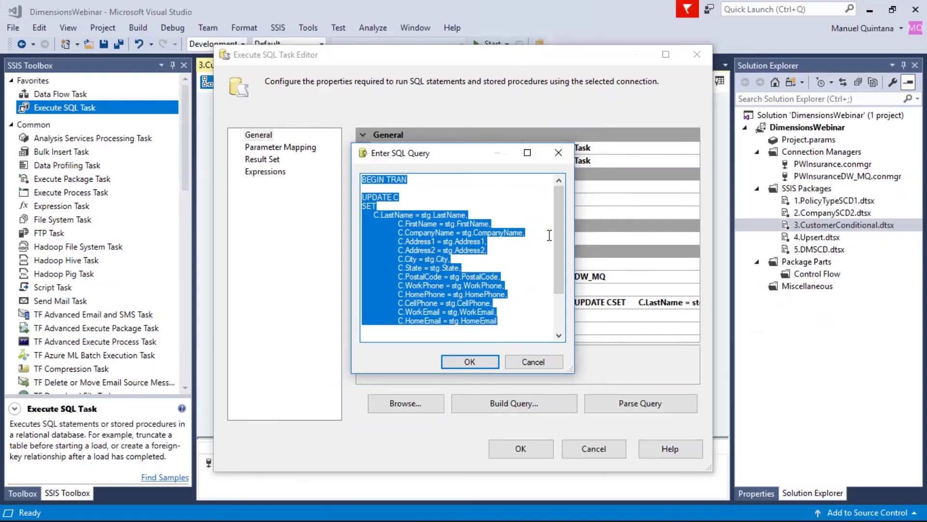
pyautogui.scroll(-1, 683, 215)
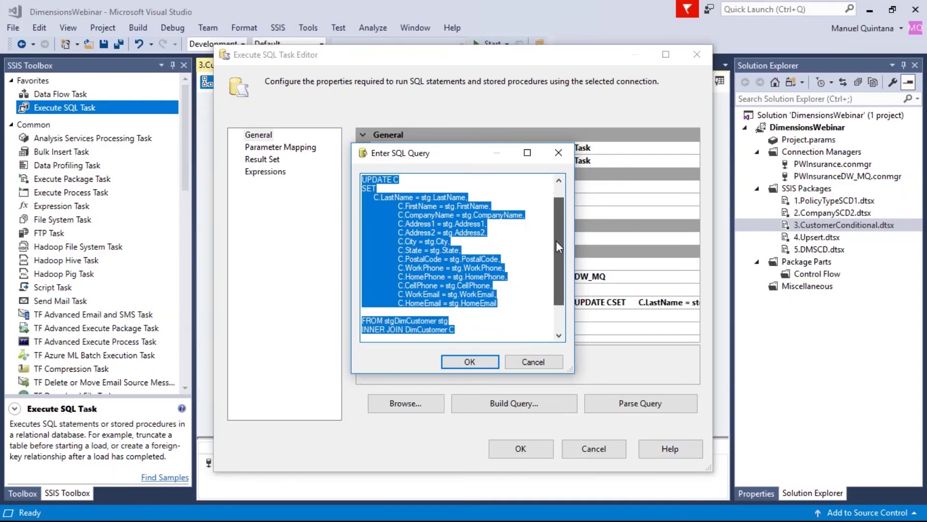
pyautogui.moveTo(555, 241); pyautogui.dragTo(555, 247)
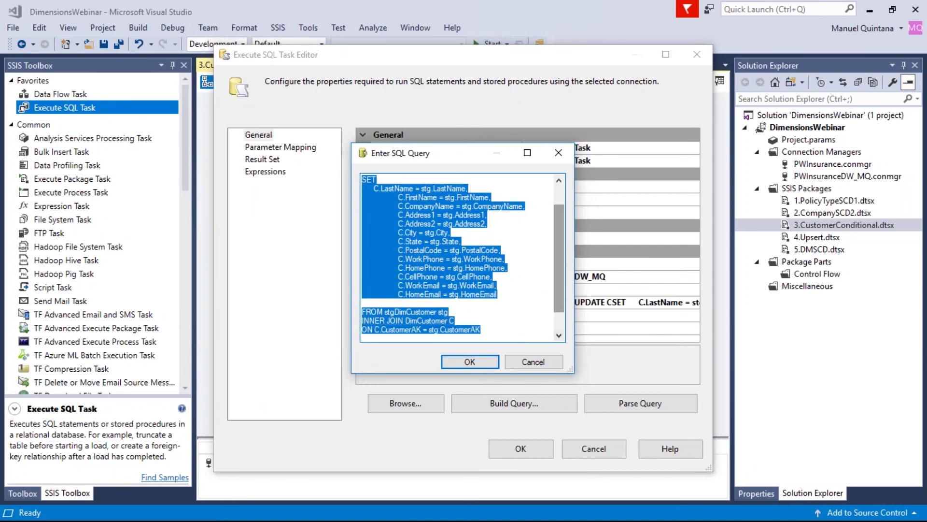
pyautogui.moveTo(569, 369); pyautogui.dragTo(634, 469)
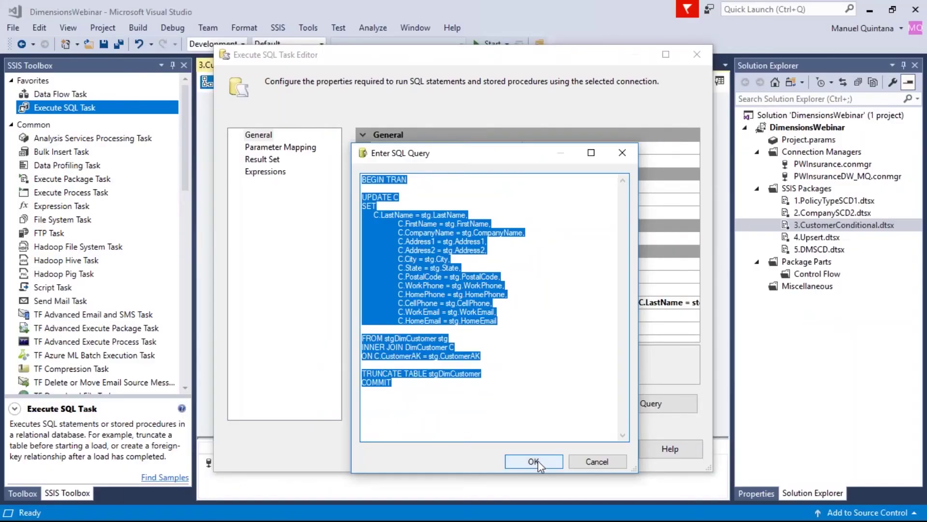
pyautogui.click(542, 461)
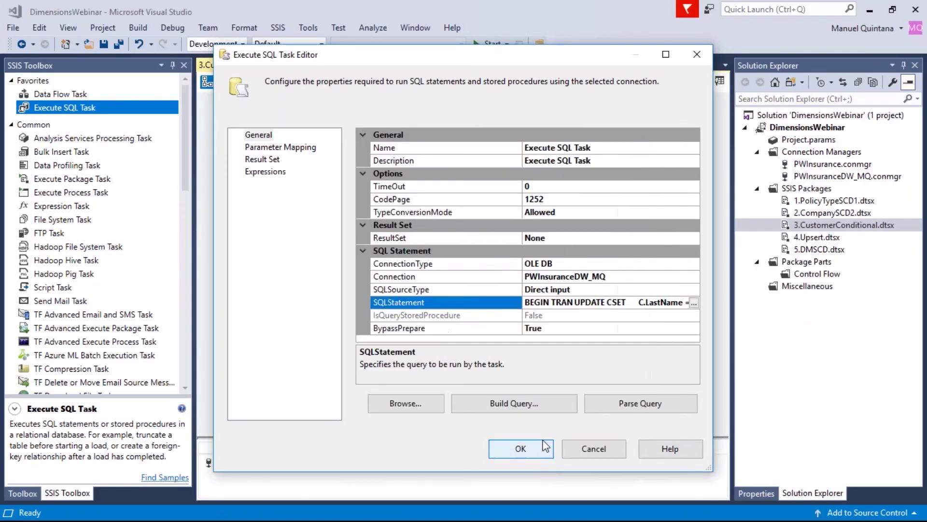
pyautogui.click(543, 447)
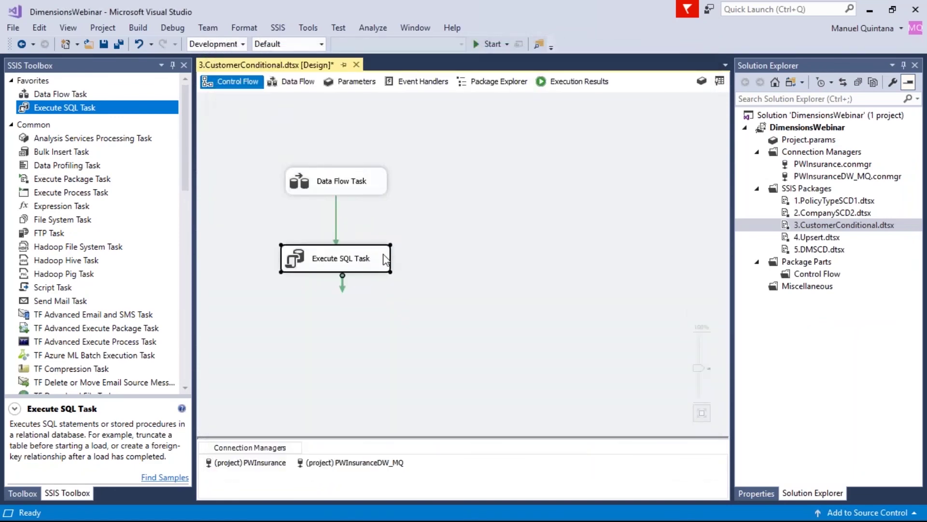
# - Execute only the Execute SQL Task in the CustomerConditional package, then return the package to design mode
pyautogui.rightClick(383, 254)
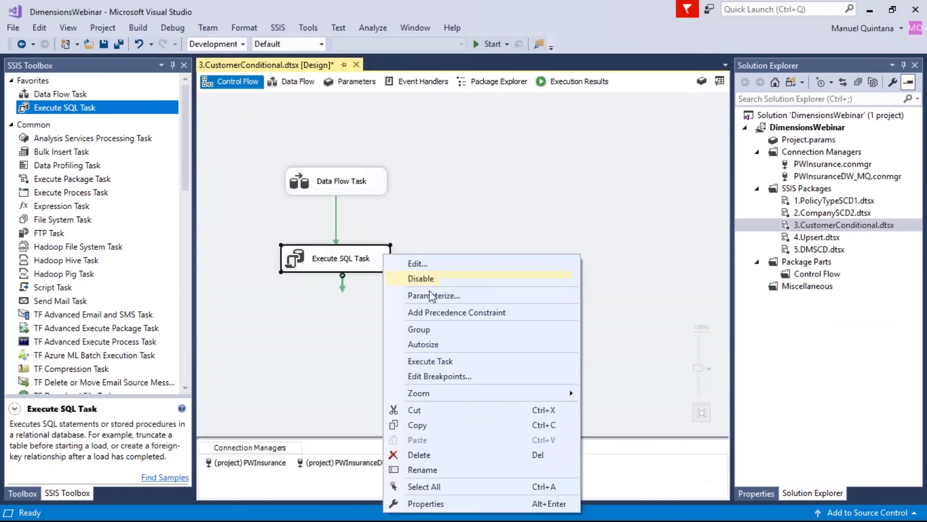
pyautogui.click(443, 364)
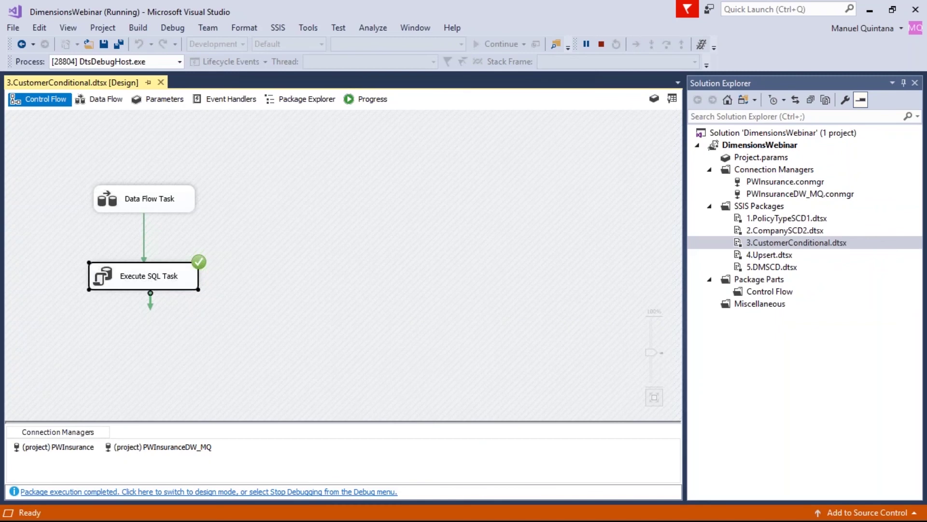
pyautogui.click(336, 493)
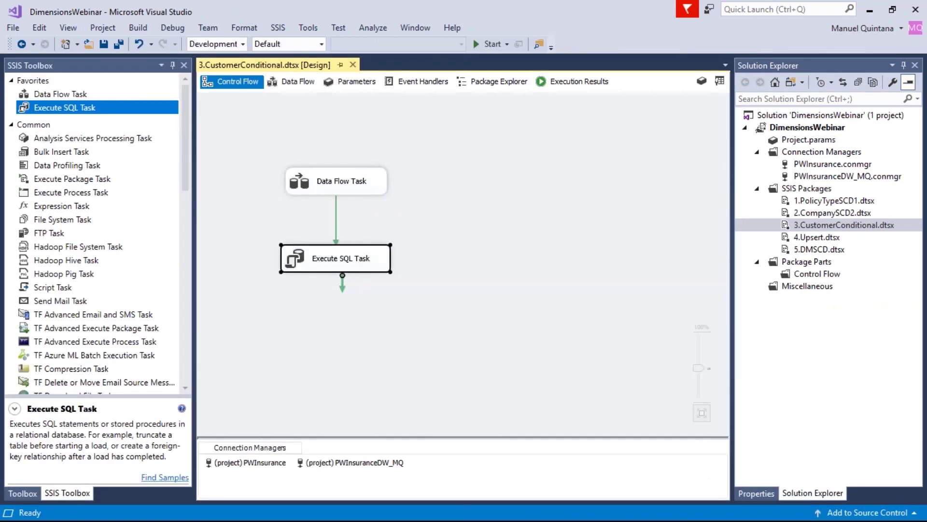
pyautogui.click(391, 344)
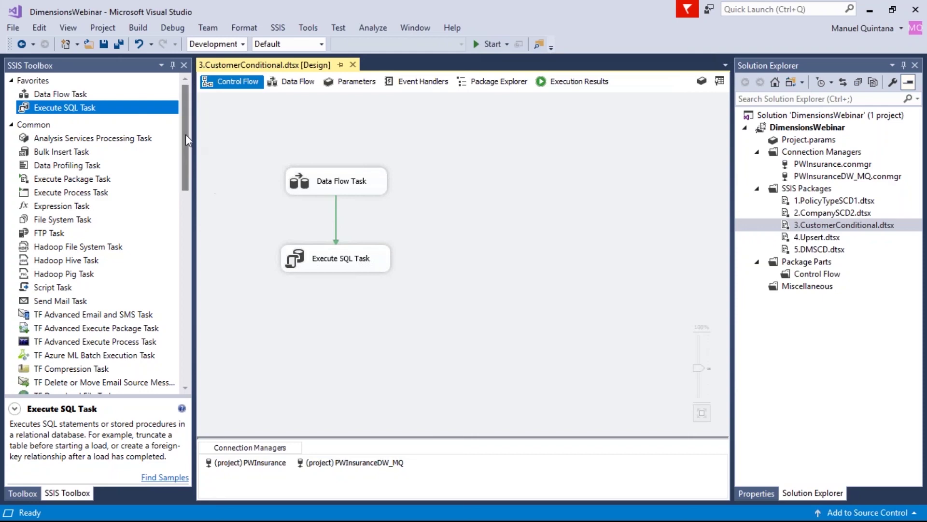
# - Open the data flow of 4.Upsert.dtsx and examine the TF Upsert Destination's table, DML actions and column mappings without changing them
pyautogui.moveTo(185, 134); pyautogui.dragTo(178, 207)
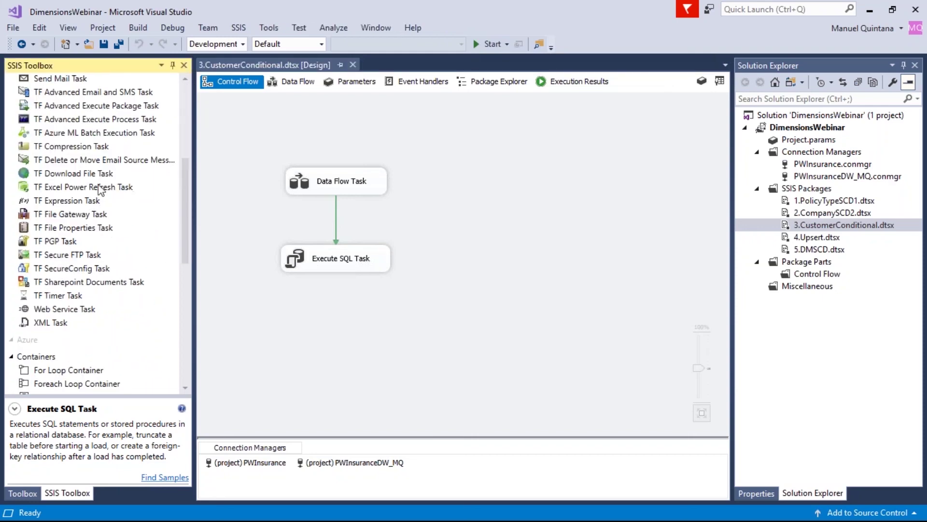
pyautogui.doubleClick(810, 236)
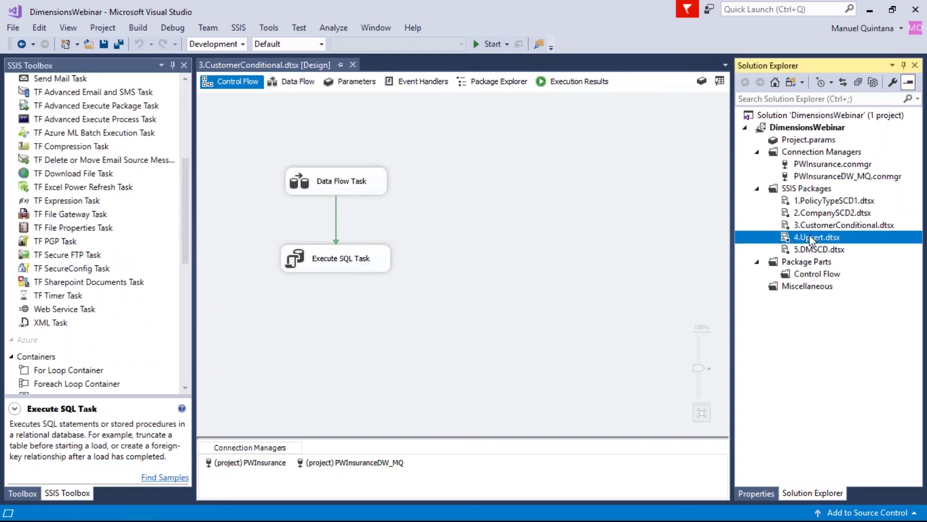
pyautogui.doubleClick(370, 165)
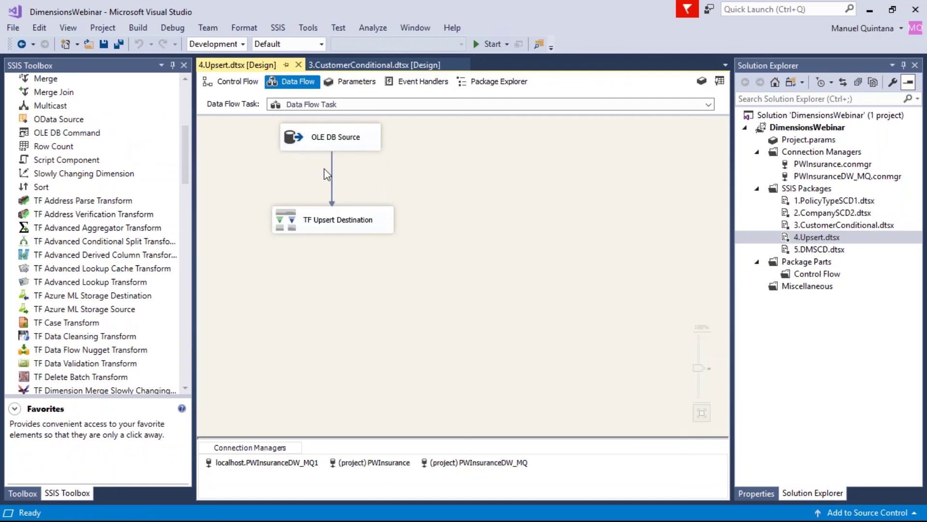
pyautogui.click(341, 230)
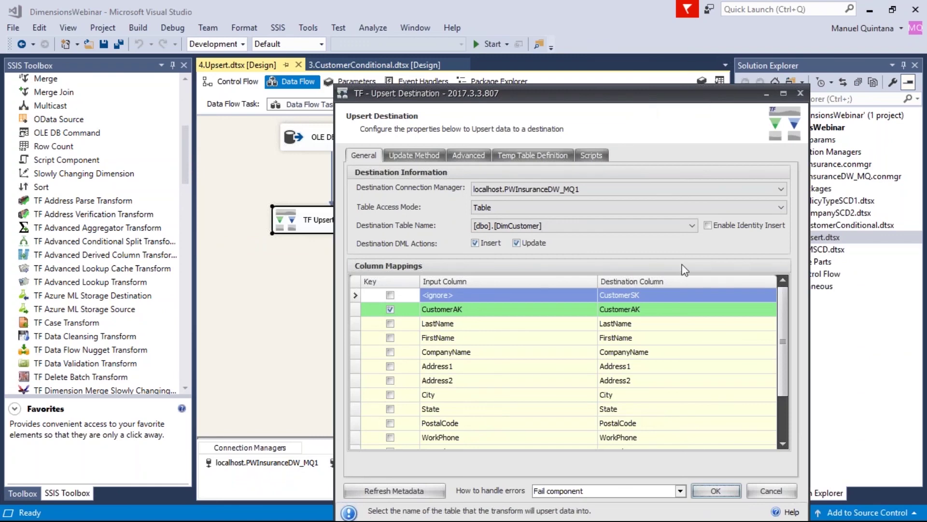
pyautogui.click(763, 485)
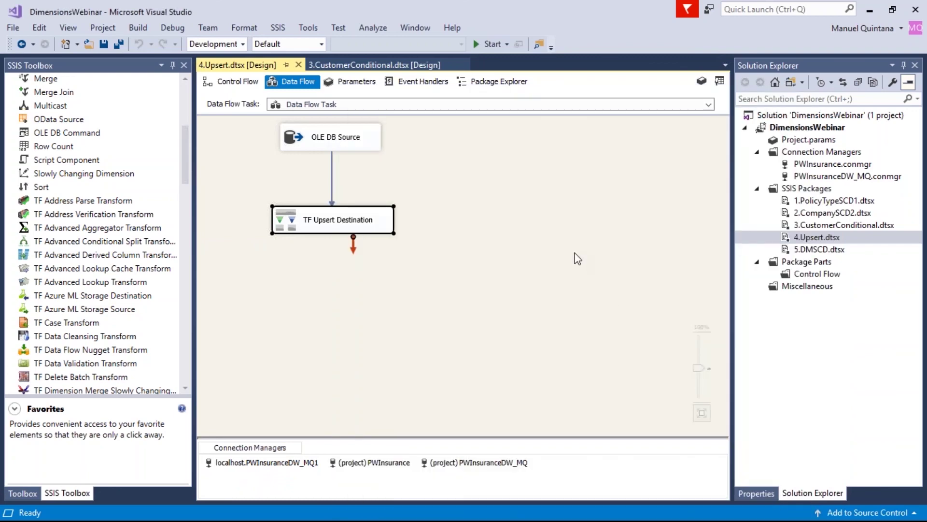
# - Open the data flow of 5.DMSCD.dtsx and examine the inputs and outputs around the TF Dimension Merge Slowly Changing Dimension component
pyautogui.click(792, 250)
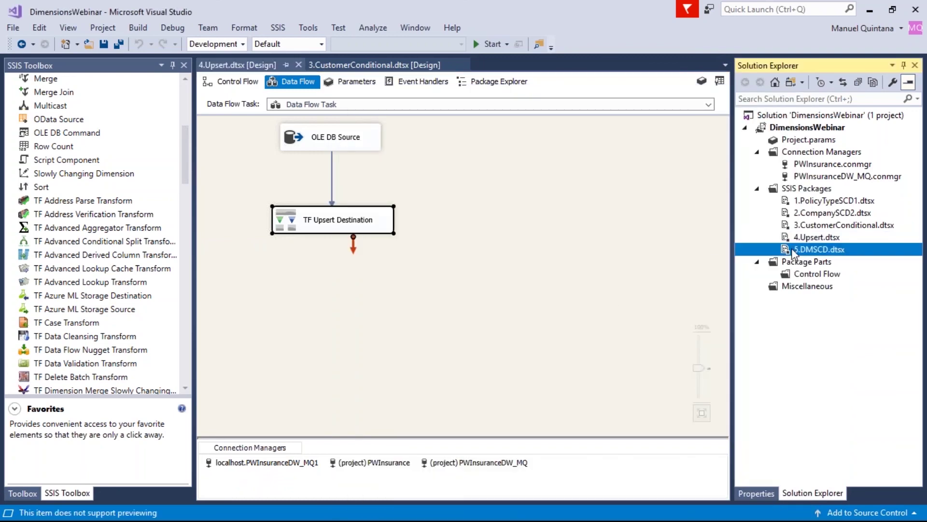
pyautogui.doubleClick(793, 250)
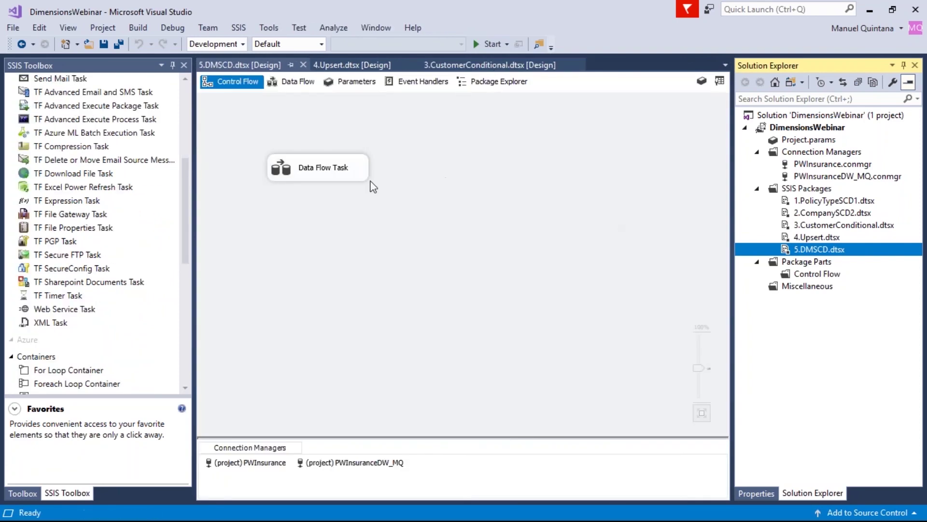
pyautogui.doubleClick(359, 178)
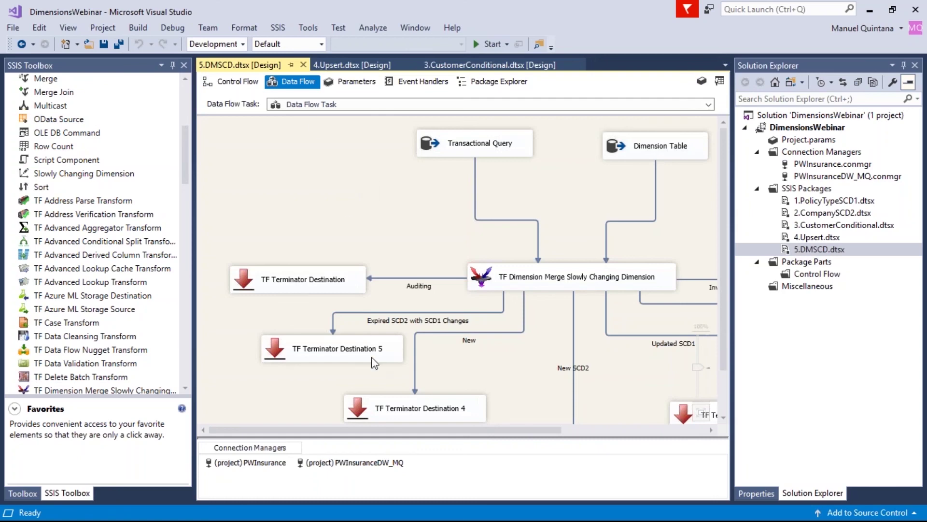
pyautogui.moveTo(375, 429); pyautogui.dragTo(460, 453)
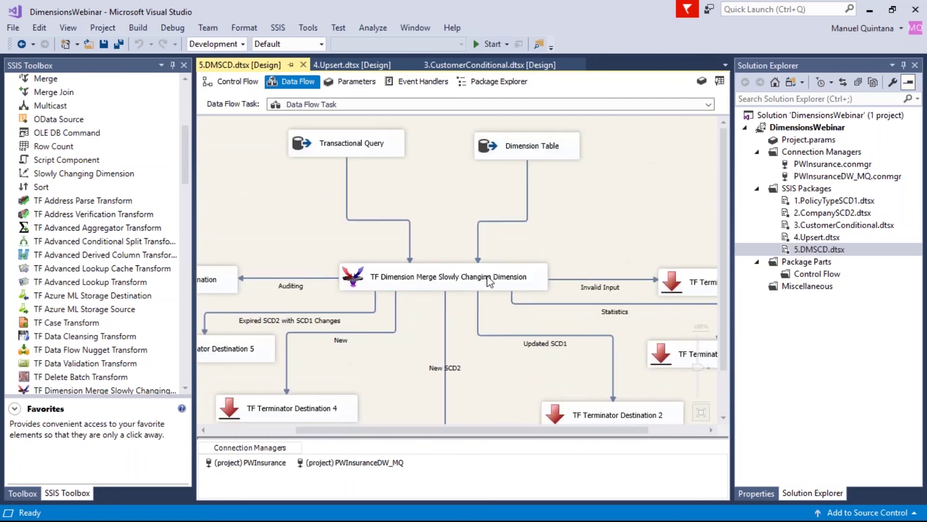